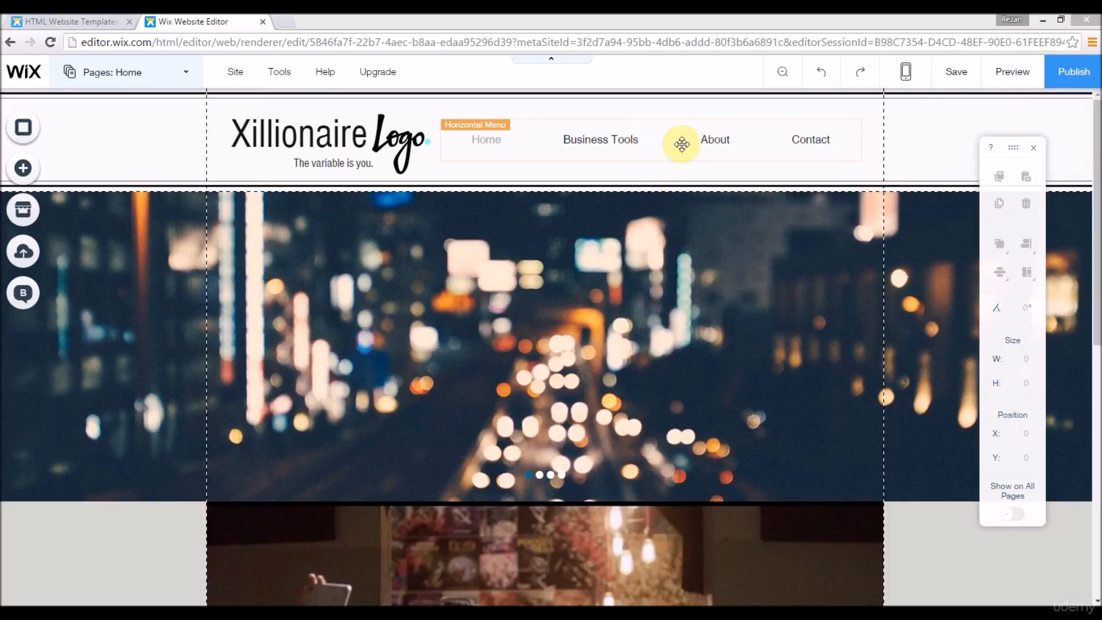
# Step: Open the site's Contact page and add the first themed contact form, with stacked fields, to the middle of the page
pyautogui.click(1003, 71)
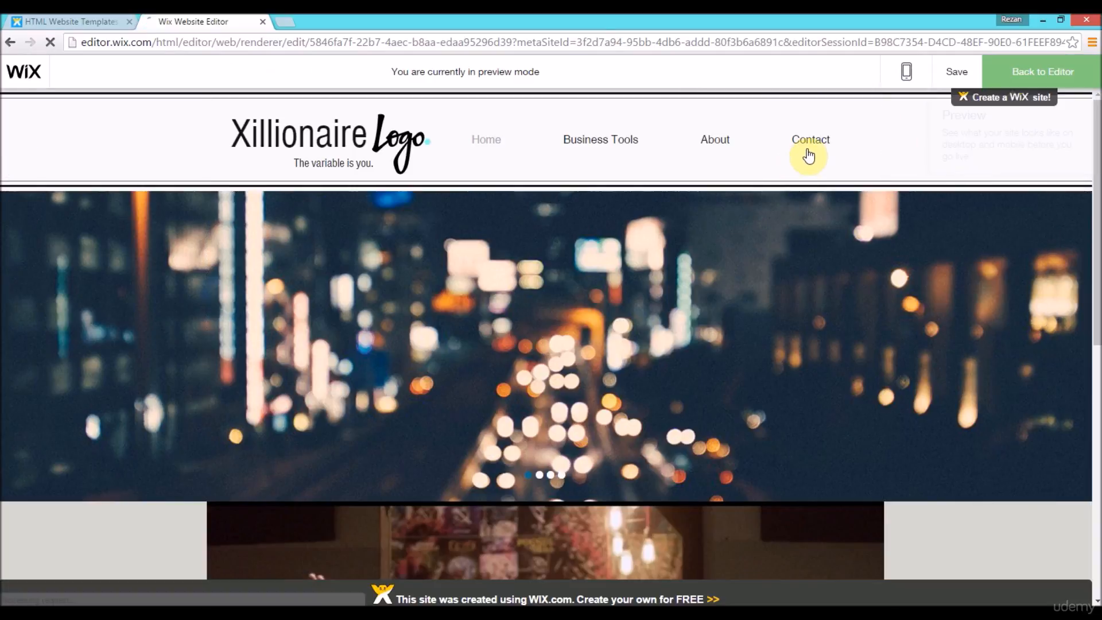
pyautogui.click(810, 148)
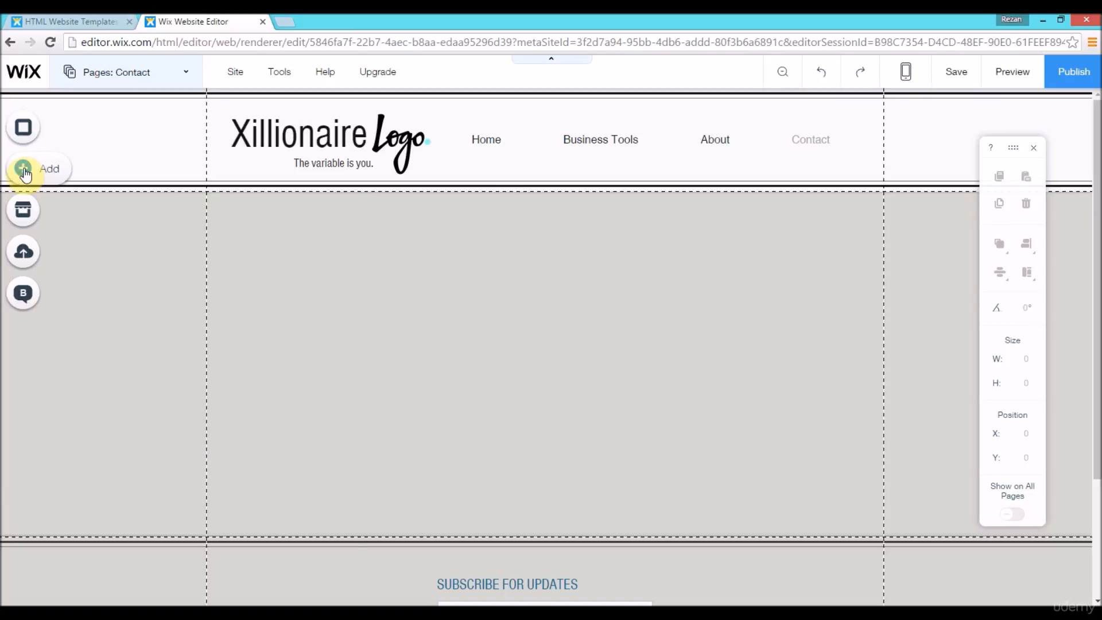
pyautogui.click(23, 170)
pyautogui.click(91, 351)
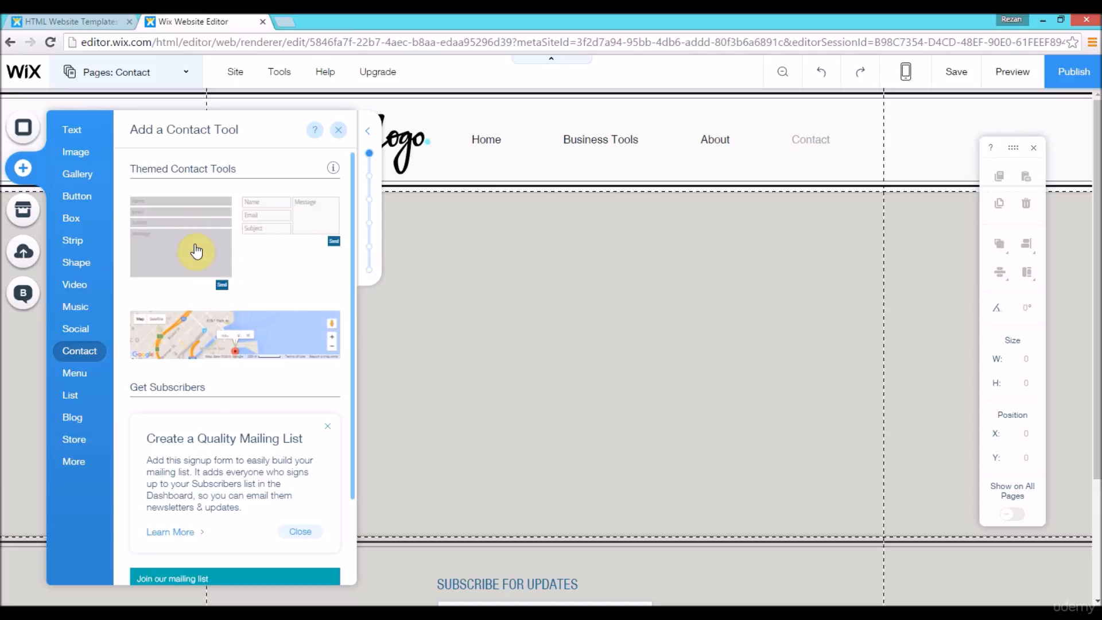
pyautogui.moveTo(190, 250); pyautogui.dragTo(539, 353)
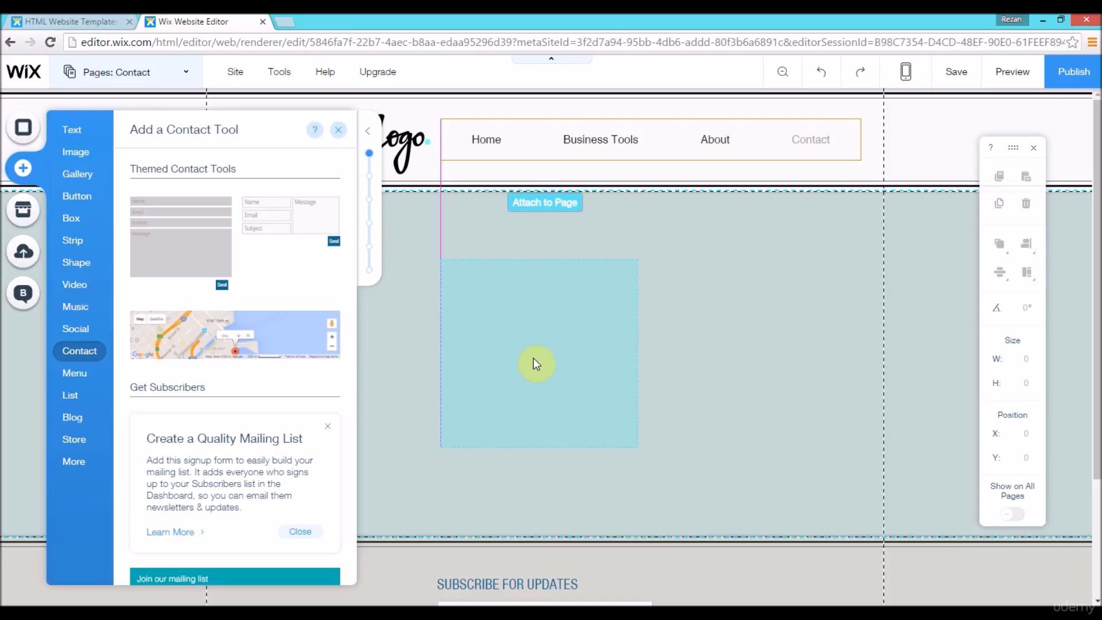
pyautogui.moveTo(534, 358); pyautogui.dragTo(534, 357)
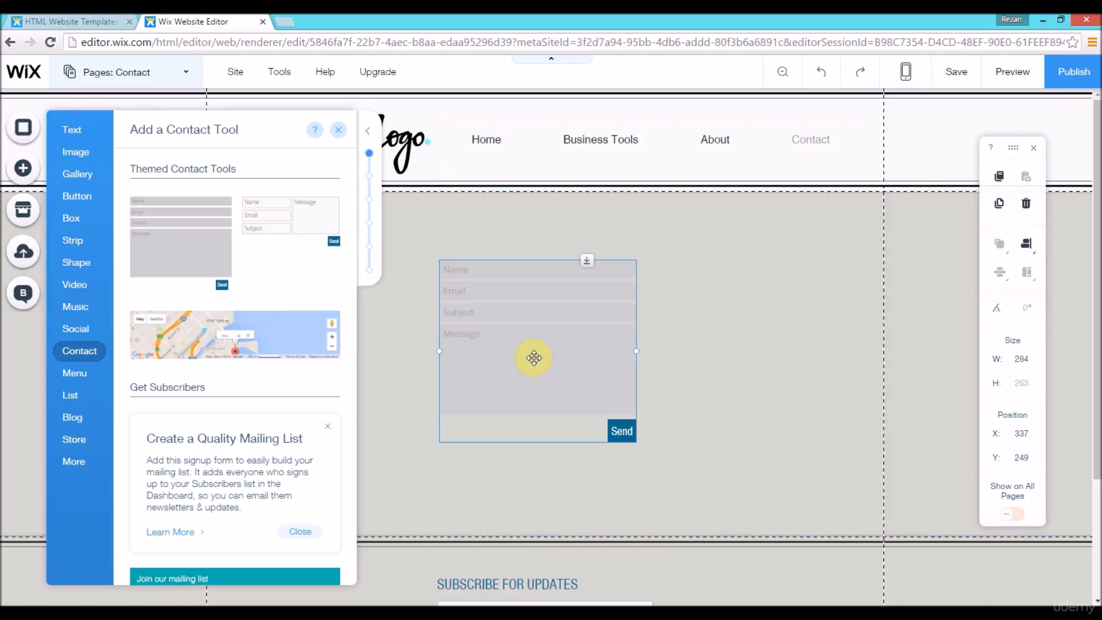
# Step: Move the contact form to about X 29, Y 254 on the page and widen it to about 474
pyautogui.moveTo(409, 312); pyautogui.dragTo(339, 363)
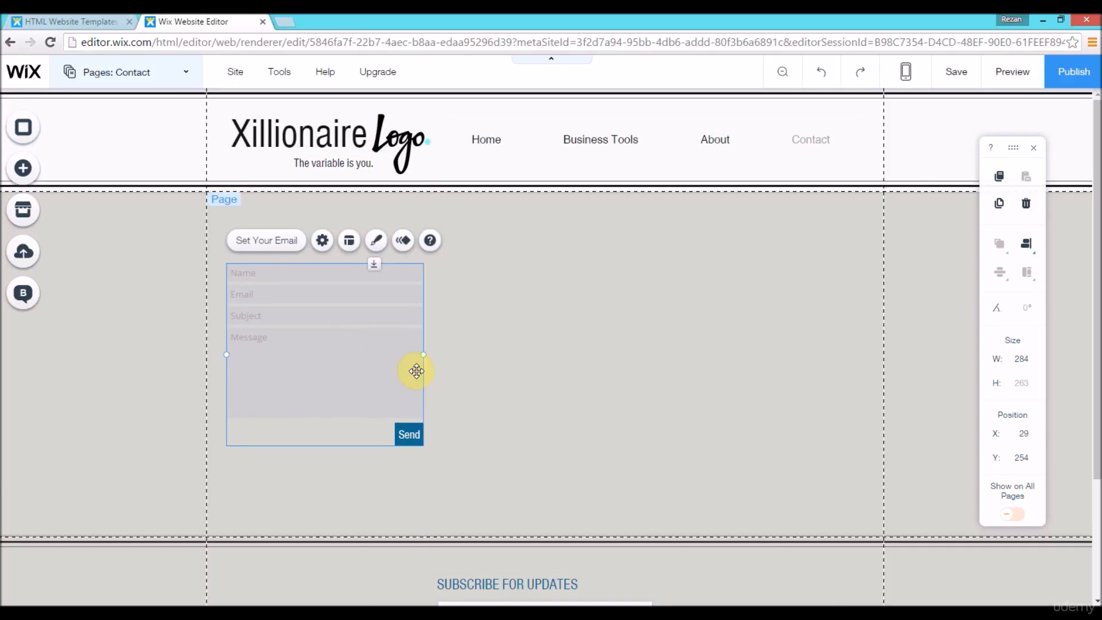
pyautogui.moveTo(424, 354); pyautogui.dragTo(559, 357)
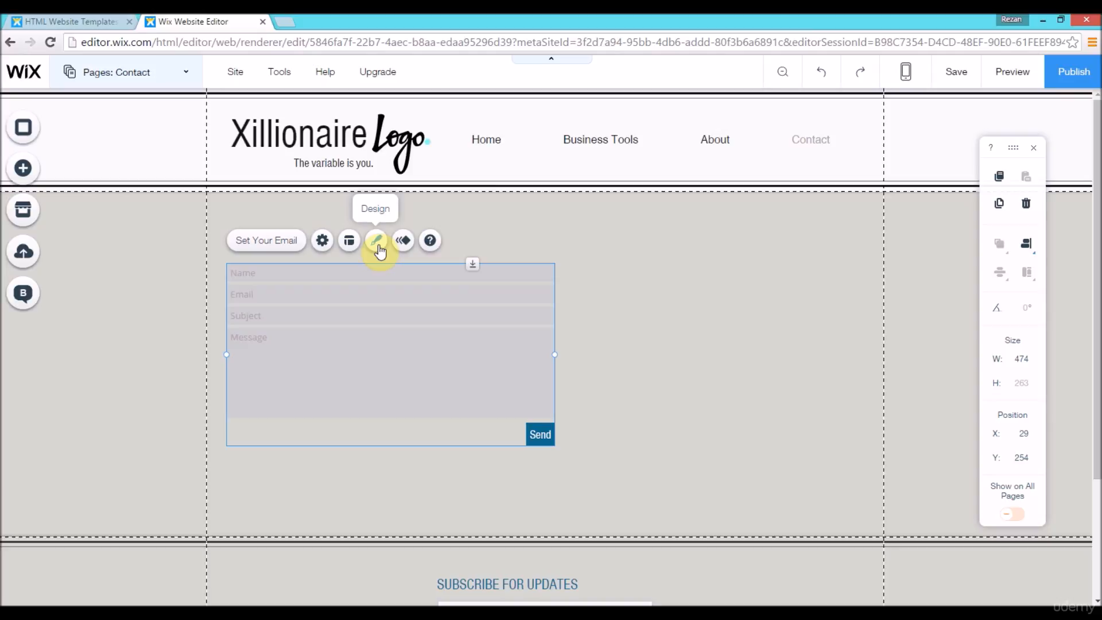
# Step: Customize the contact form's design by setting the field background color to #F9F9F9
pyautogui.click(378, 241)
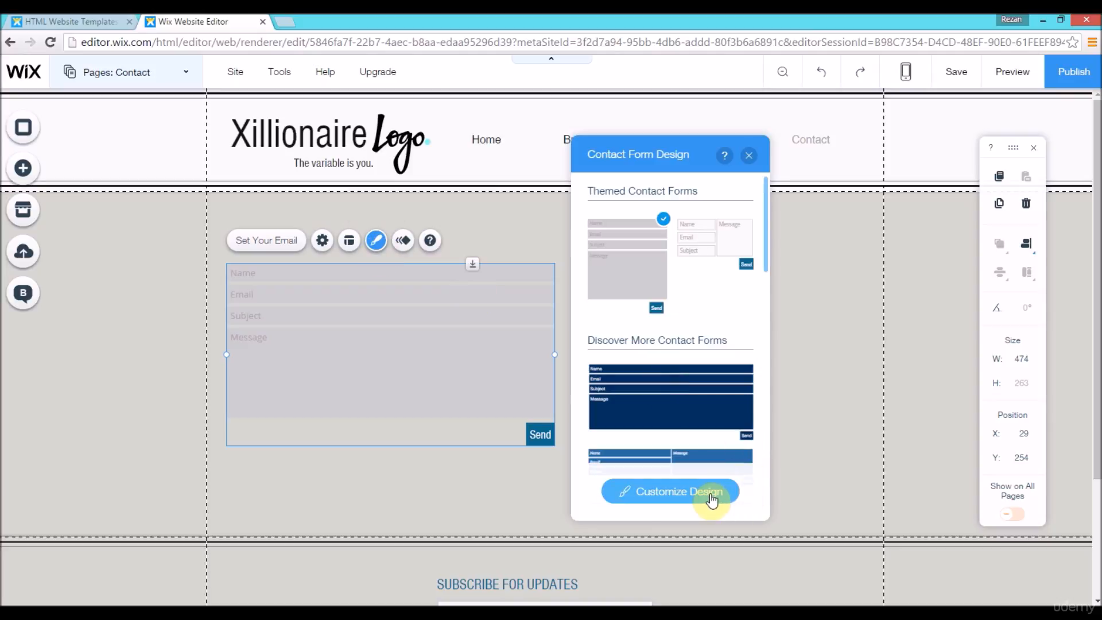
pyautogui.moveTo(767, 249); pyautogui.dragTo(766, 342)
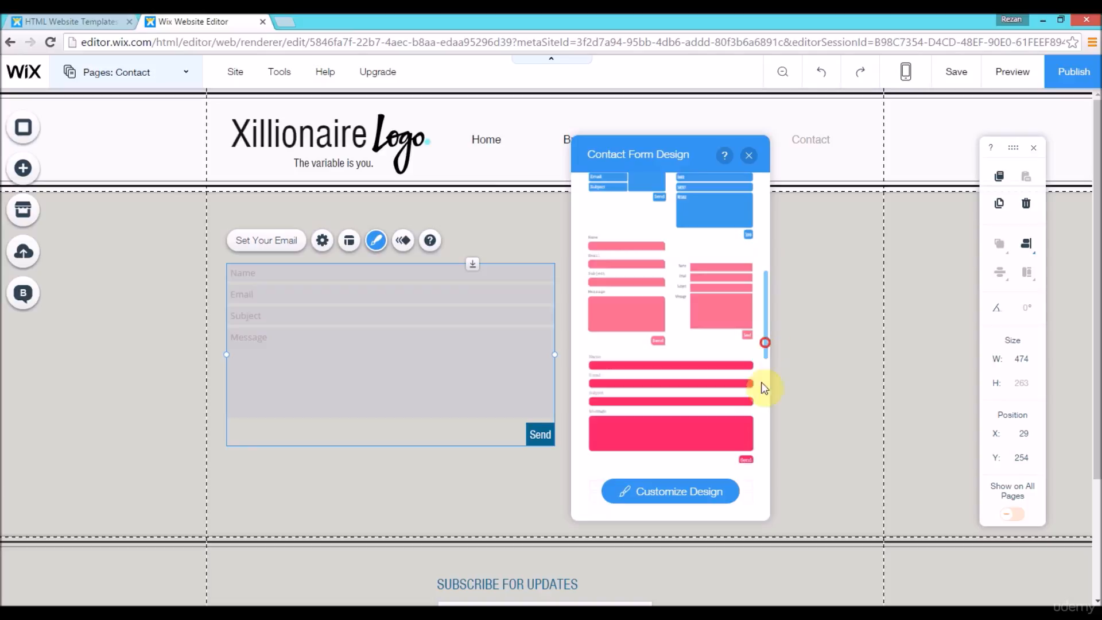
pyautogui.click(687, 492)
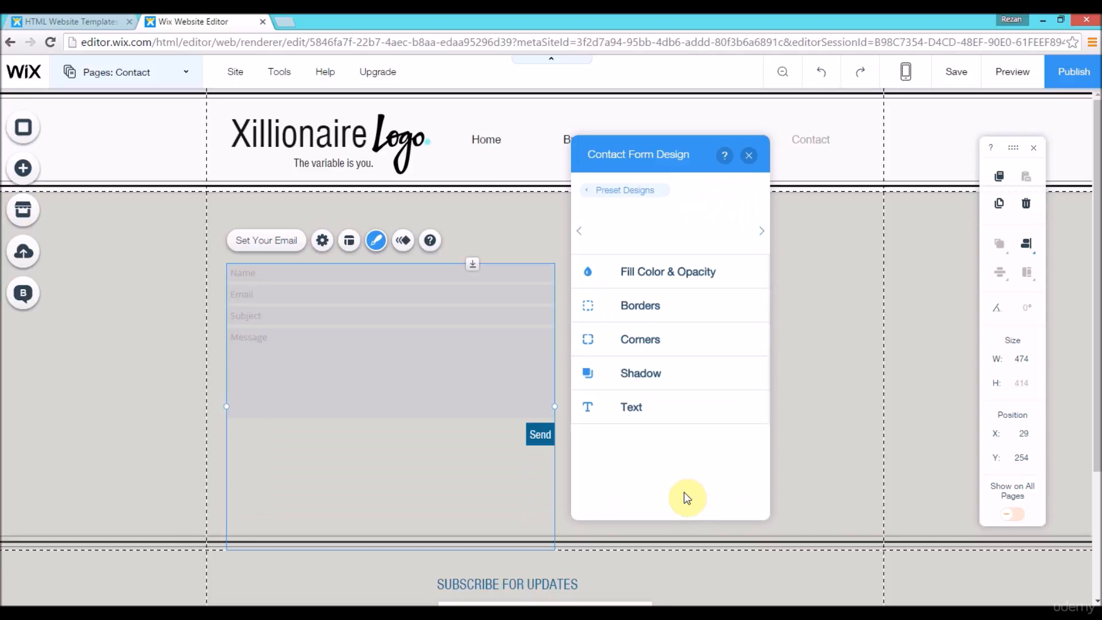
pyautogui.click(660, 271)
pyautogui.click(749, 326)
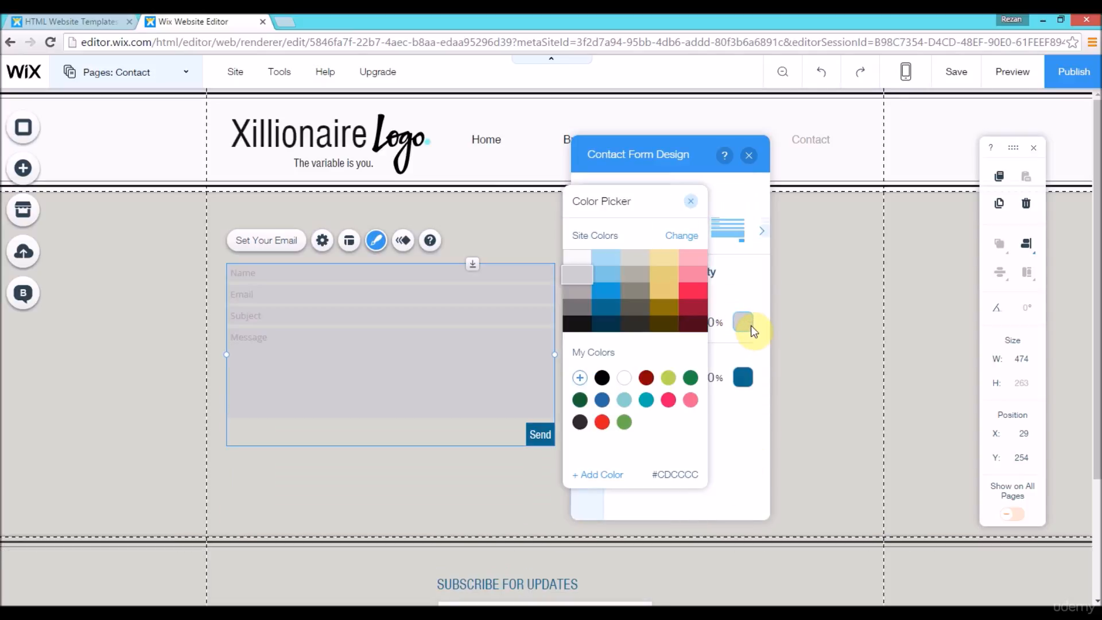
pyautogui.click(573, 264)
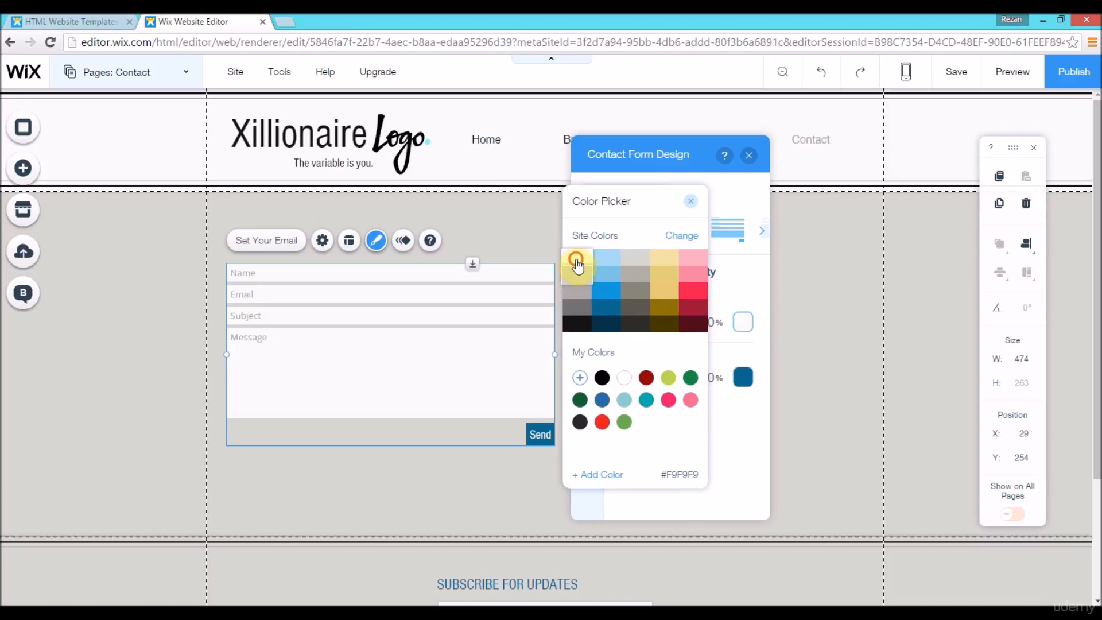
pyautogui.click(691, 201)
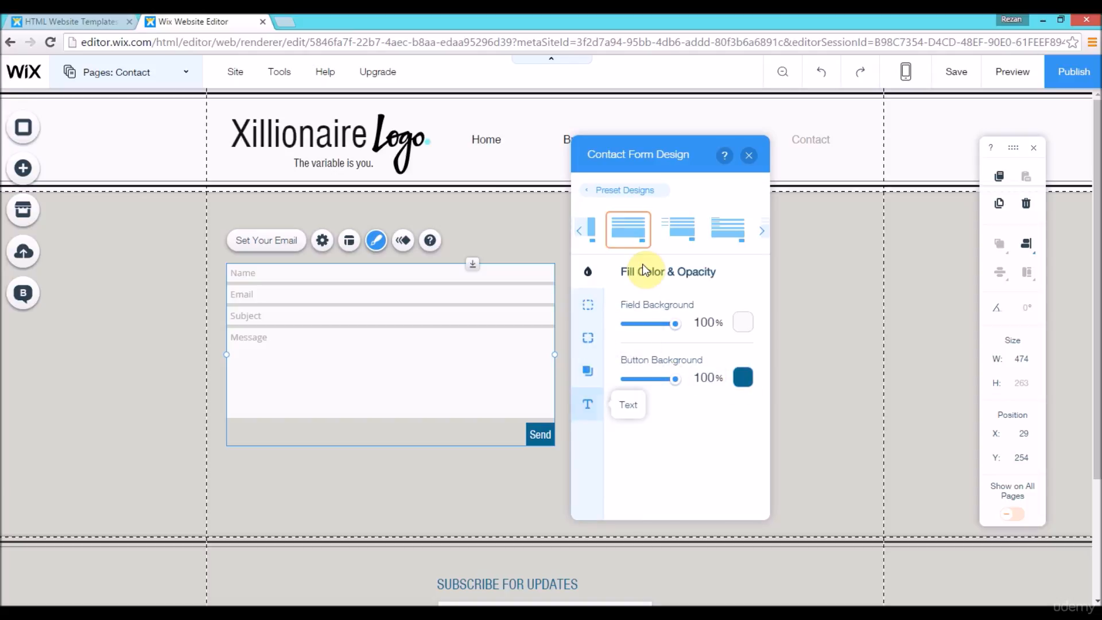
# Step: Examine the contact form's other layout presets and its border, corner, shadow and text design options
pyautogui.click(765, 236)
pyautogui.click(766, 236)
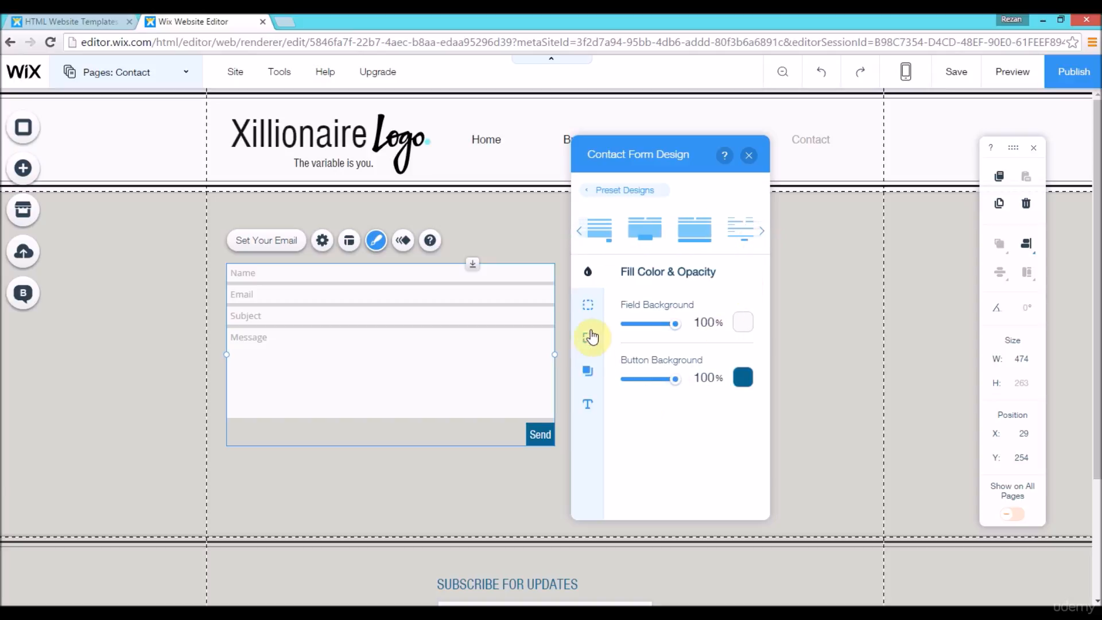
pyautogui.click(592, 304)
pyautogui.click(588, 337)
pyautogui.click(586, 374)
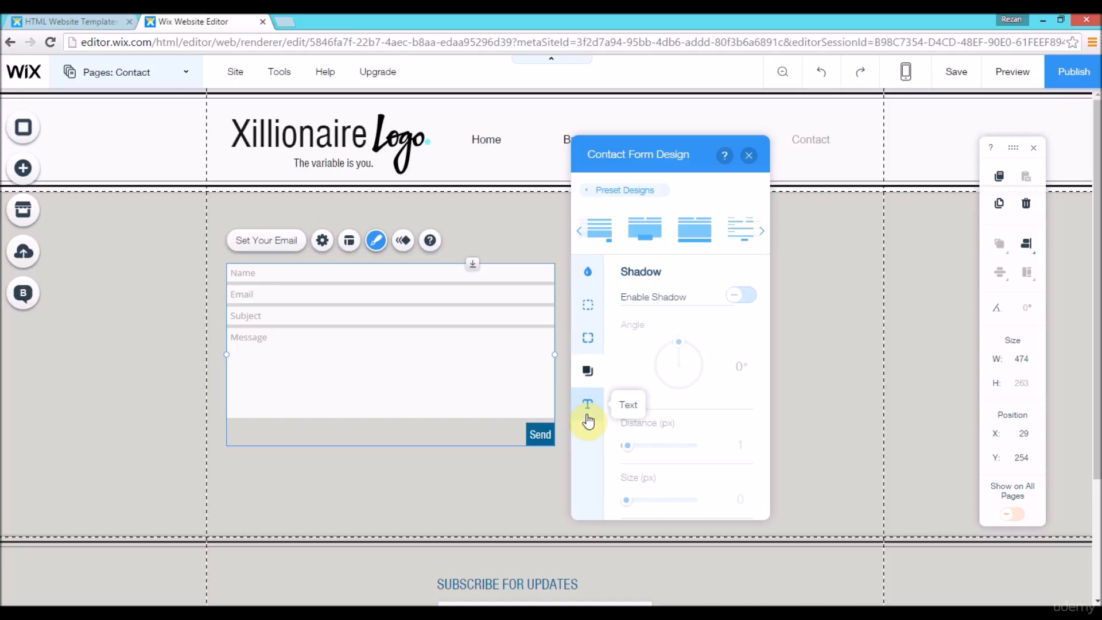
pyautogui.click(588, 409)
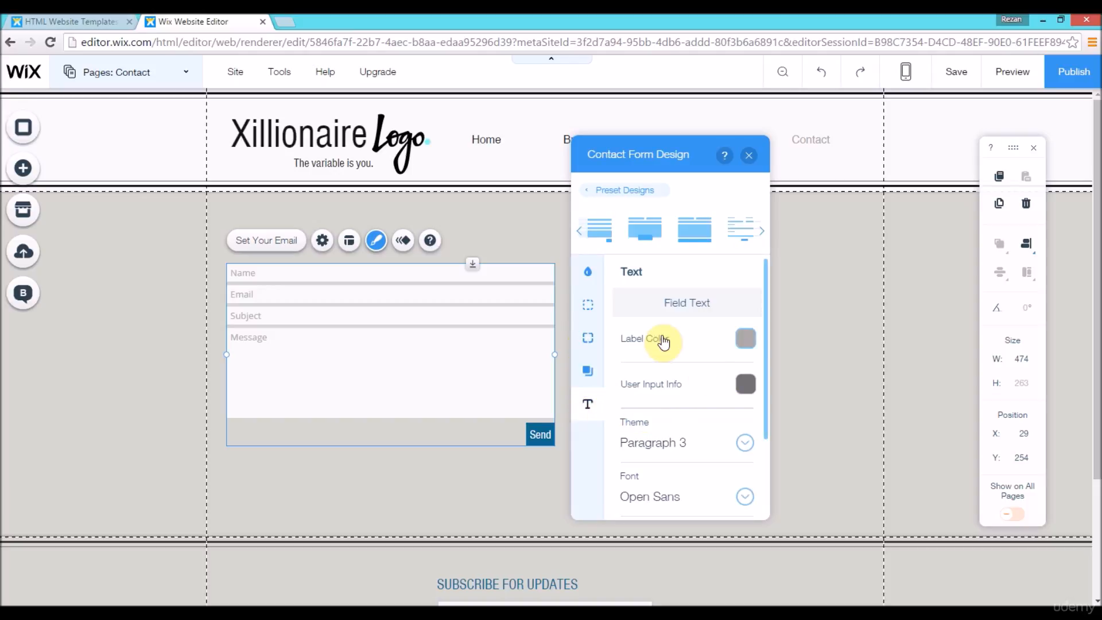
pyautogui.moveTo(766, 313); pyautogui.dragTo(769, 396)
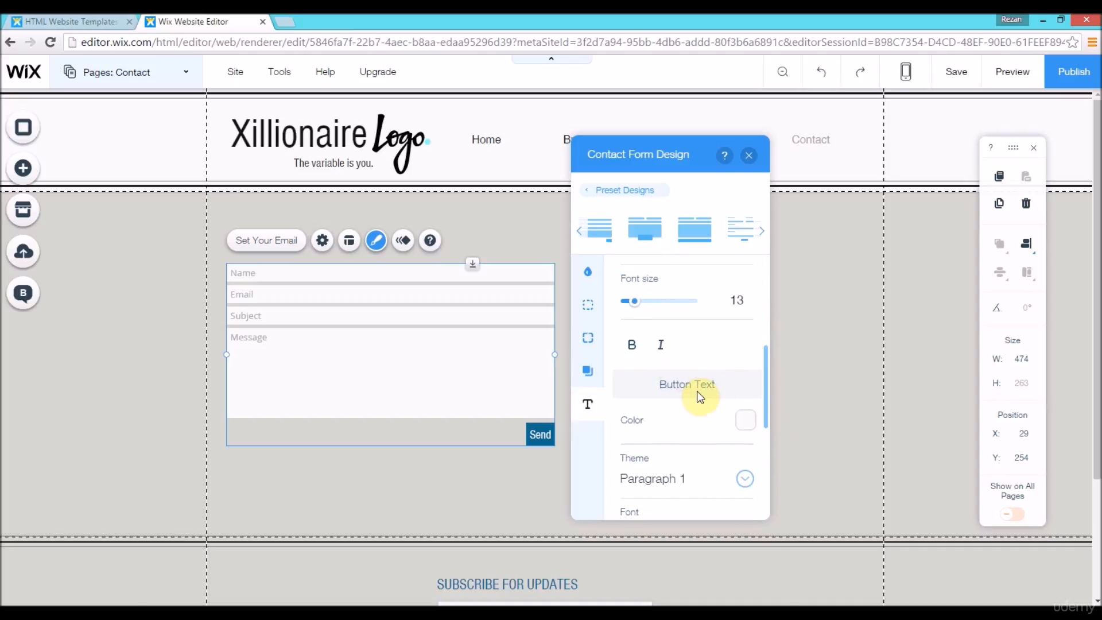
pyautogui.moveTo(764, 356); pyautogui.dragTo(766, 267)
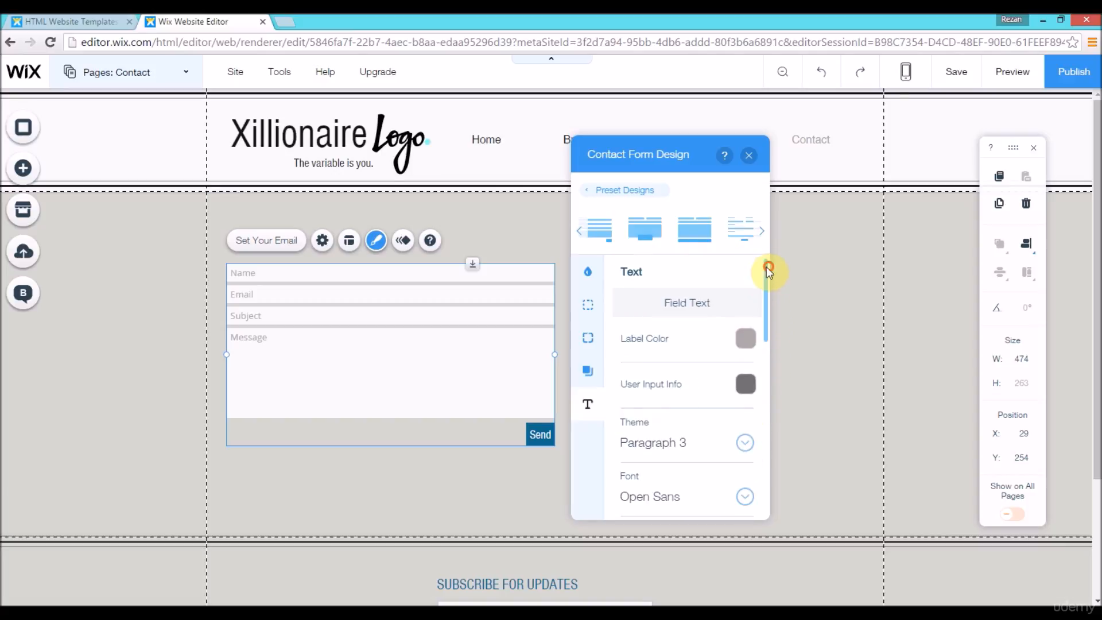
# Step: Set the contact form's button background to the near-black site color
pyautogui.click(589, 273)
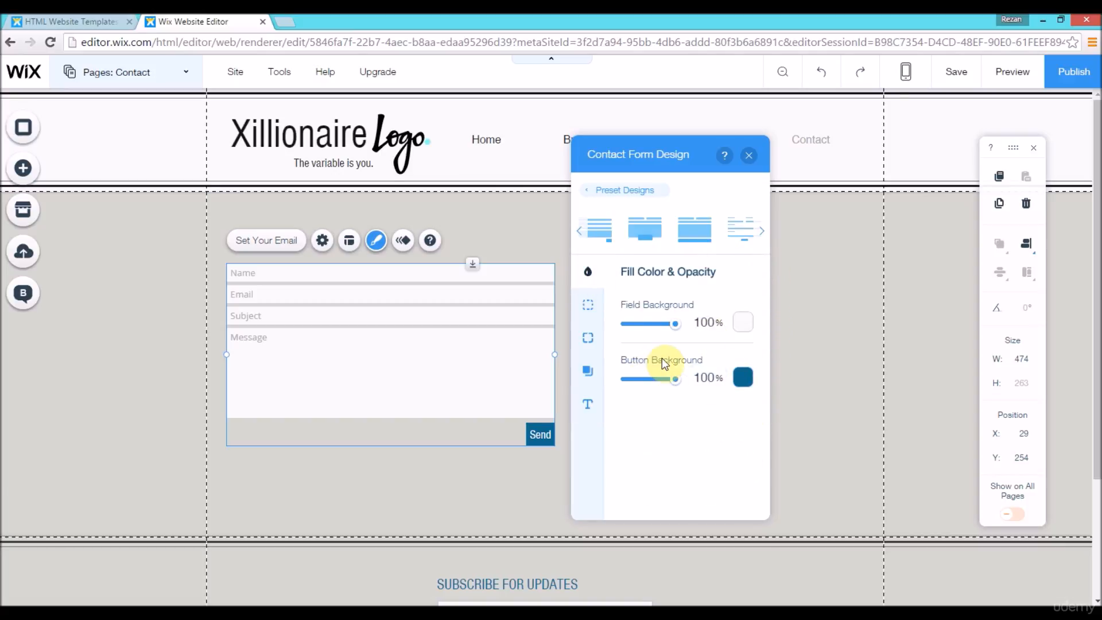
pyautogui.click(743, 378)
pyautogui.click(578, 325)
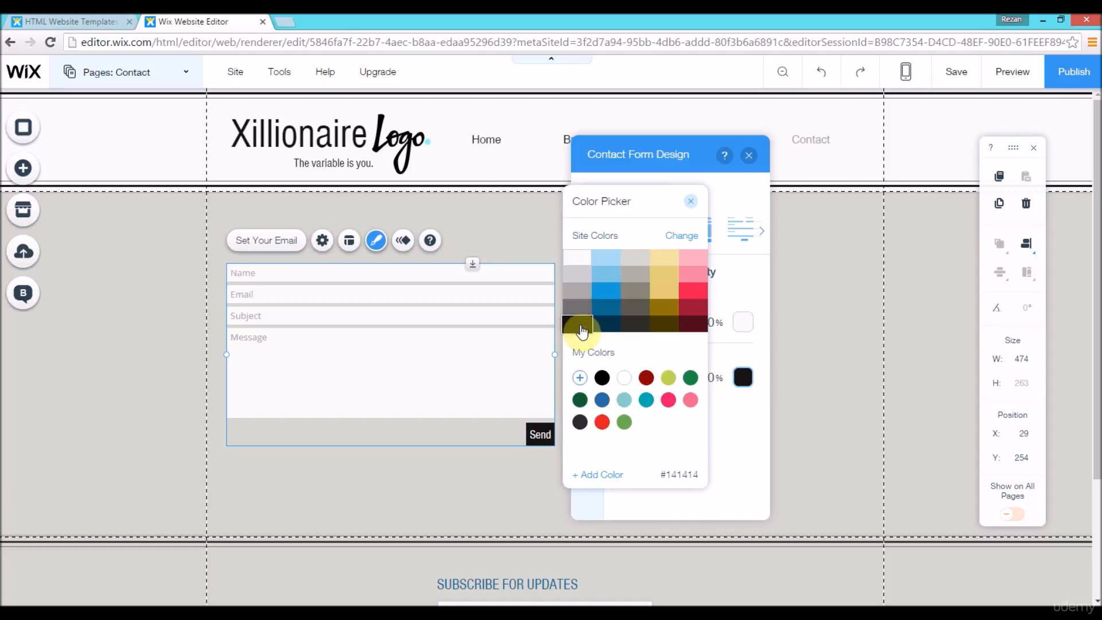
pyautogui.click(694, 204)
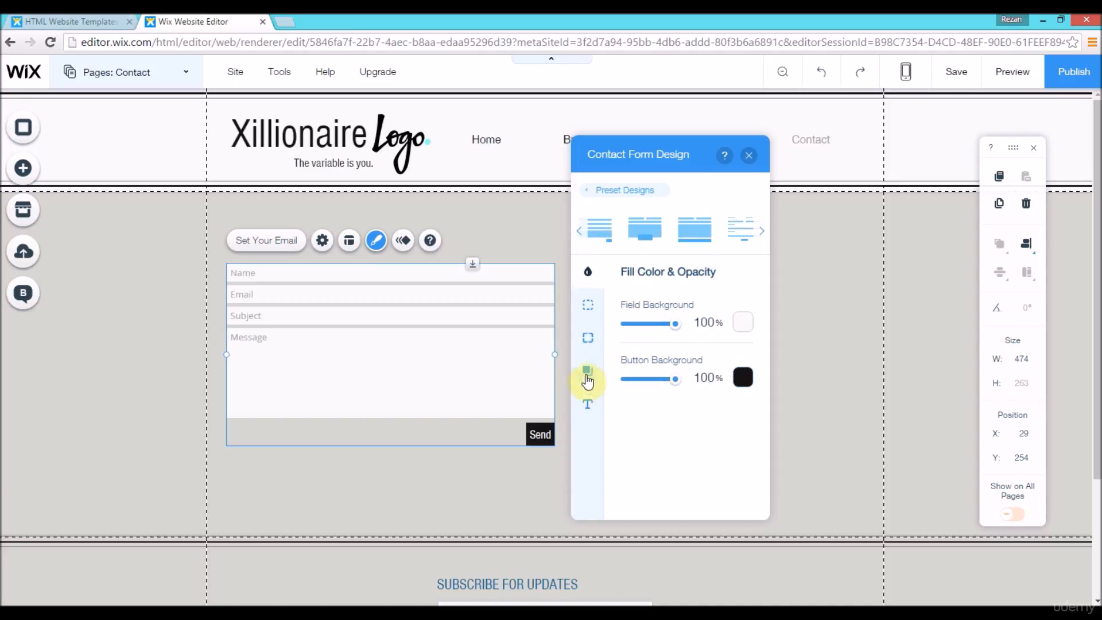
# Step: Examine the button text's color, theme, font and size options, and close the contact form's design settings
pyautogui.click(588, 404)
pyautogui.moveTo(768, 321); pyautogui.dragTo(764, 422)
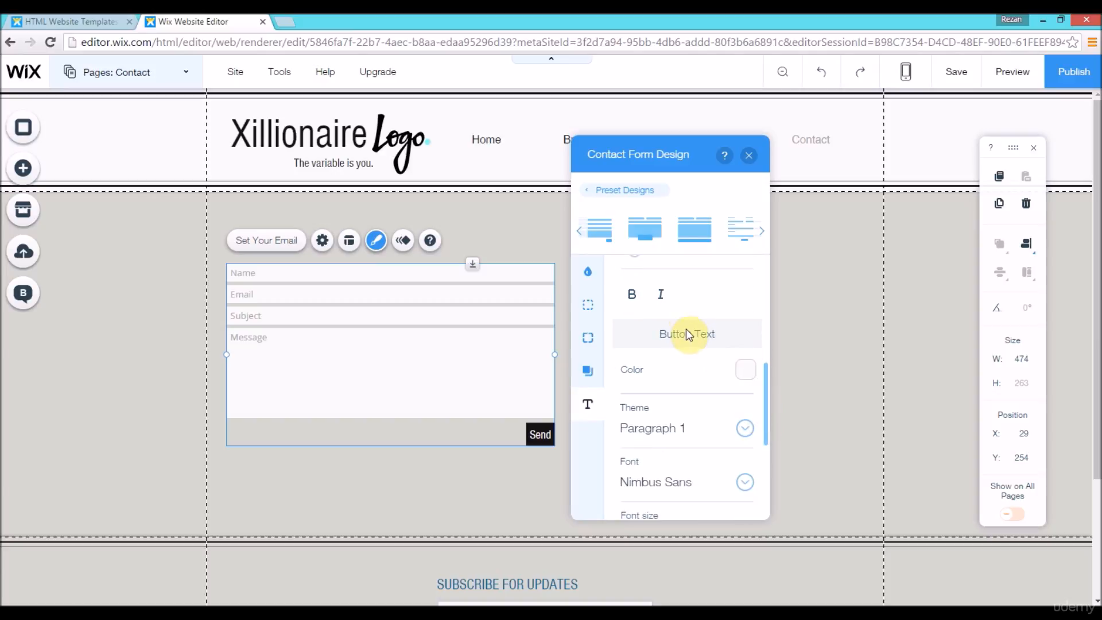
pyautogui.moveTo(767, 399); pyautogui.dragTo(774, 435)
pyautogui.click(774, 435)
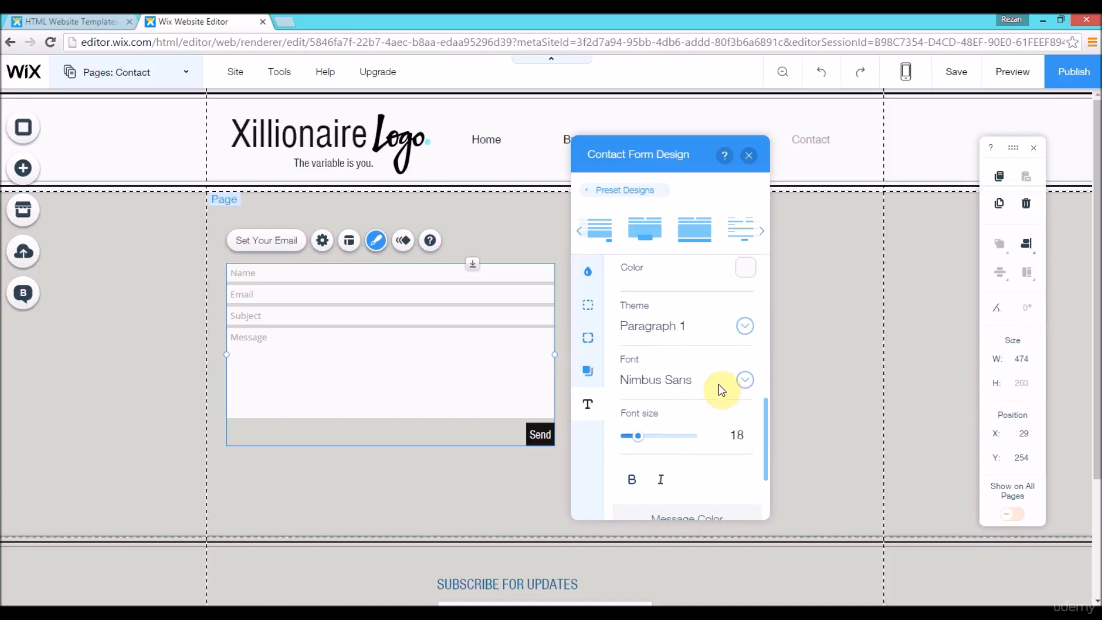
pyautogui.click(334, 336)
pyautogui.click(246, 283)
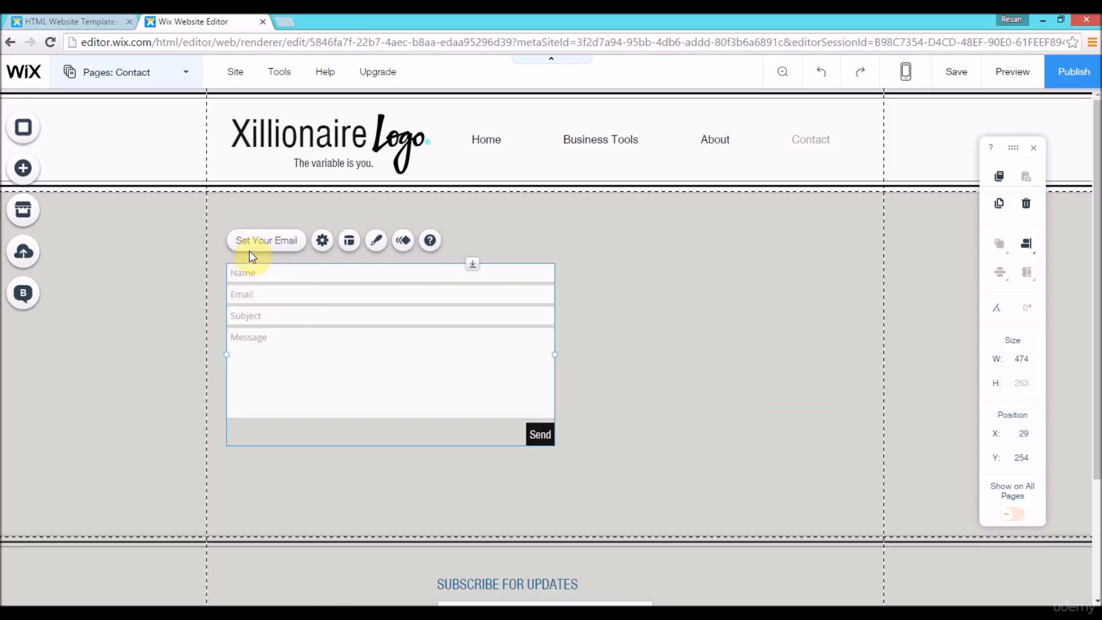
# Step: Open the contact form's settings and review the recipient email and the list of requested info fields
pyautogui.click(323, 241)
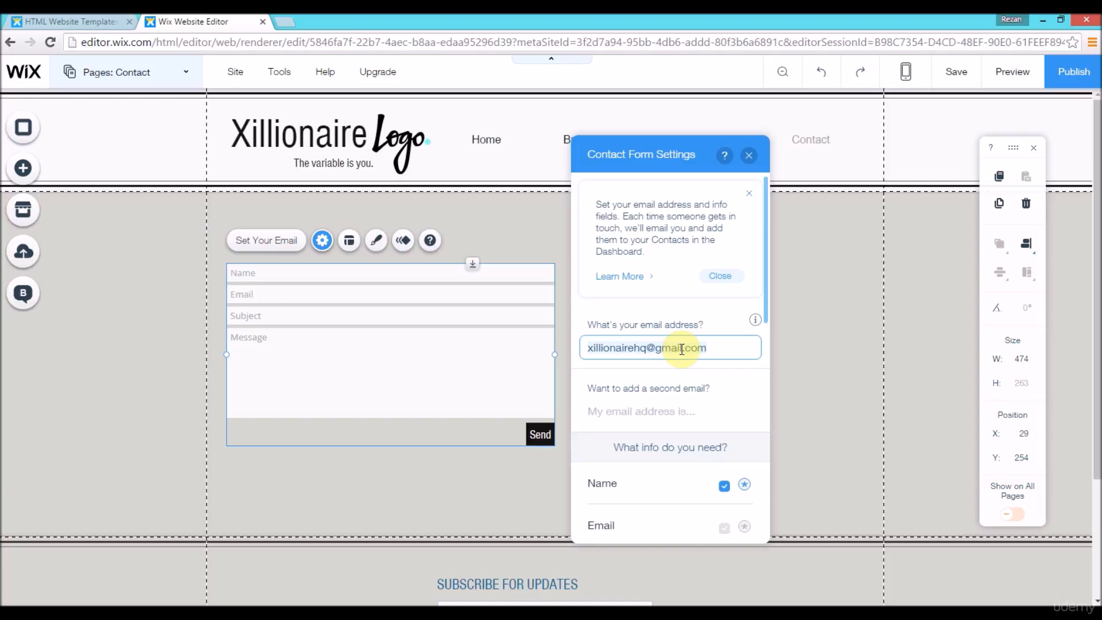
pyautogui.click(722, 350)
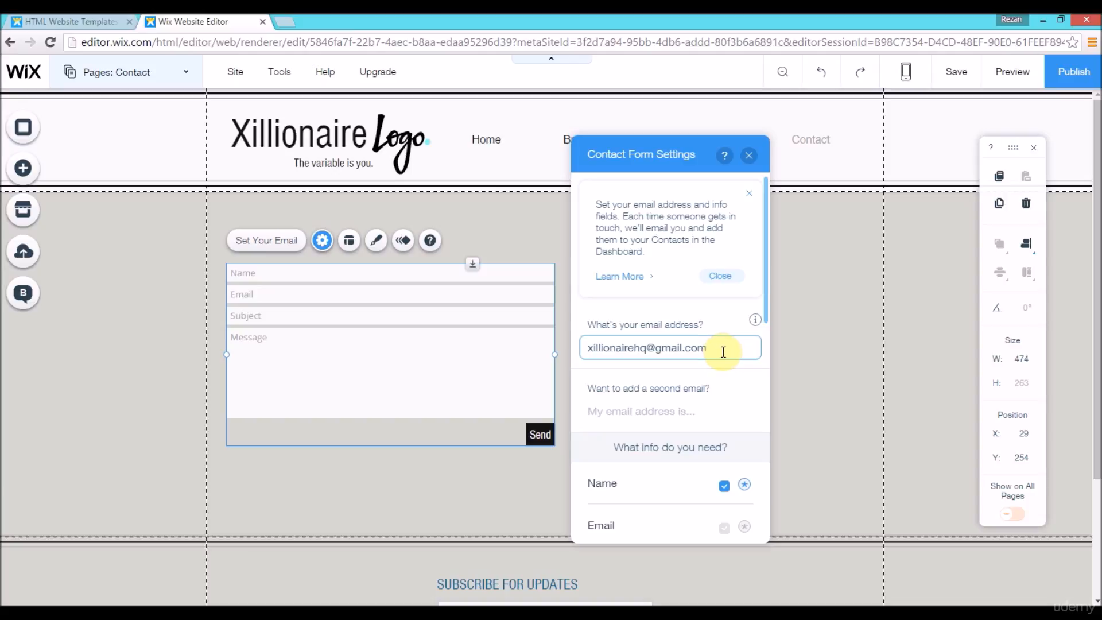
pyautogui.click(767, 291)
pyautogui.moveTo(767, 291); pyautogui.dragTo(772, 326)
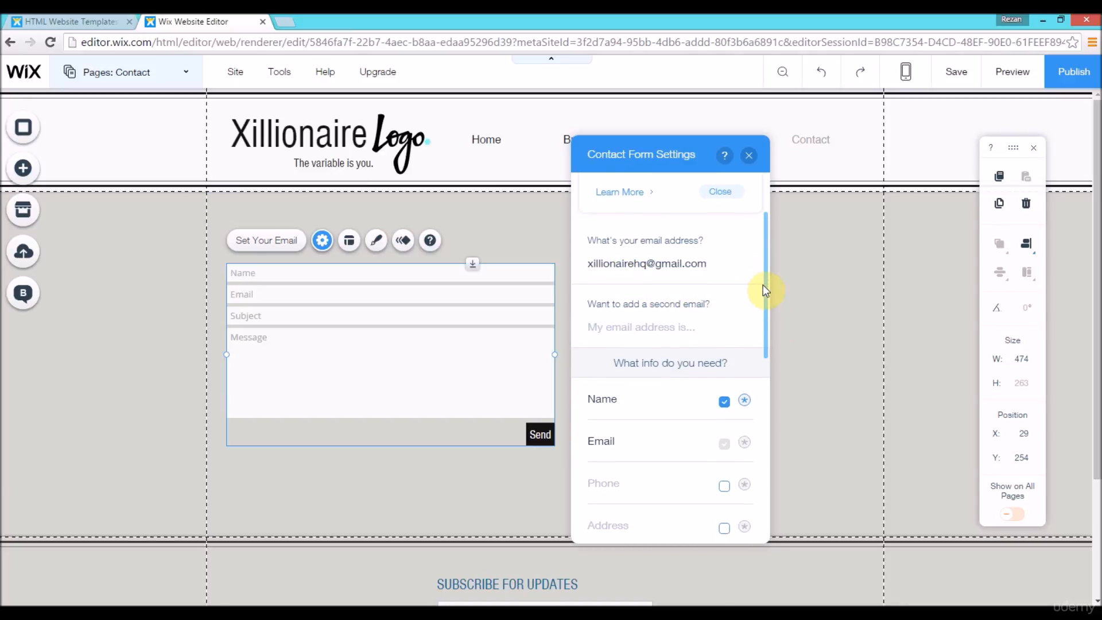
pyautogui.moveTo(767, 266); pyautogui.dragTo(766, 295)
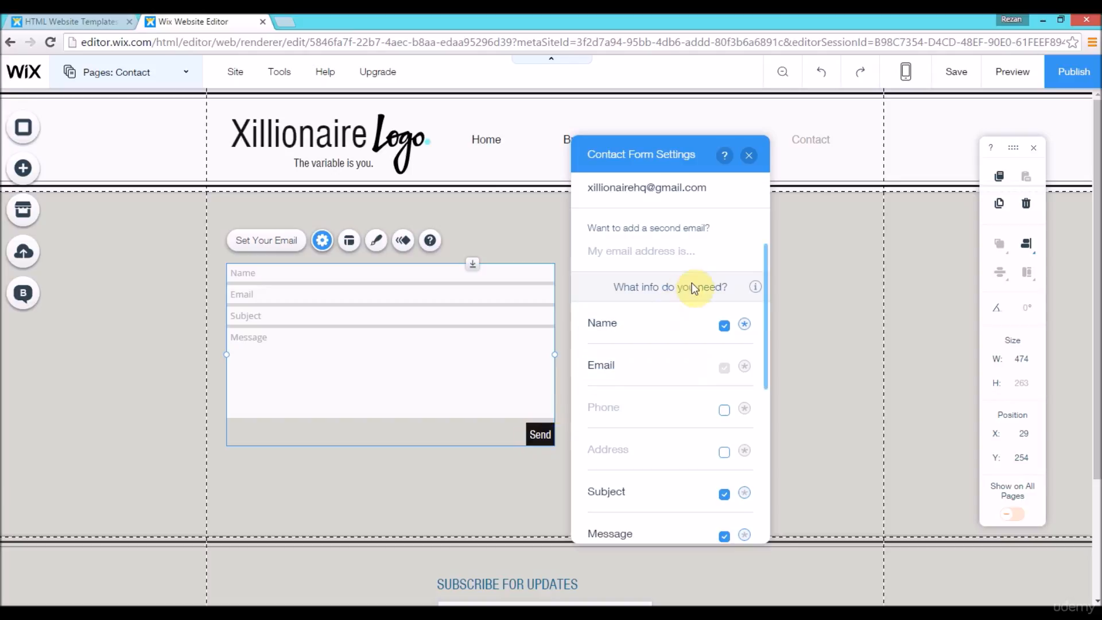
pyautogui.moveTo(765, 318); pyautogui.dragTo(770, 337)
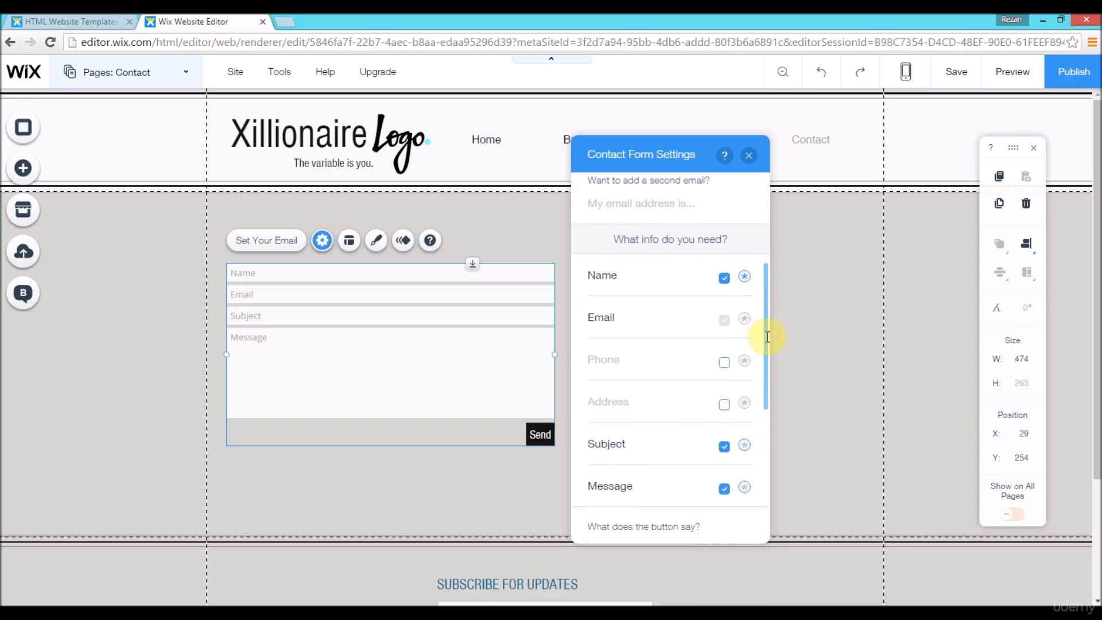
# Step: Try relabeling the contact form's Name field as "First Name", and restore the label to "Name"
pyautogui.click(621, 277)
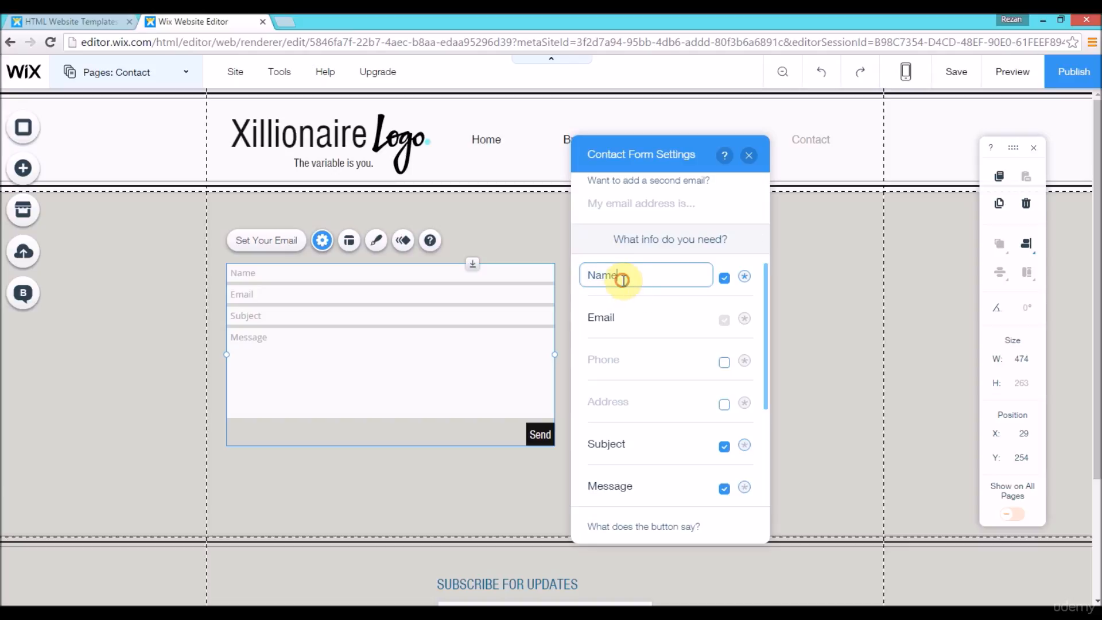
pyautogui.click(585, 271)
pyautogui.write('First n')
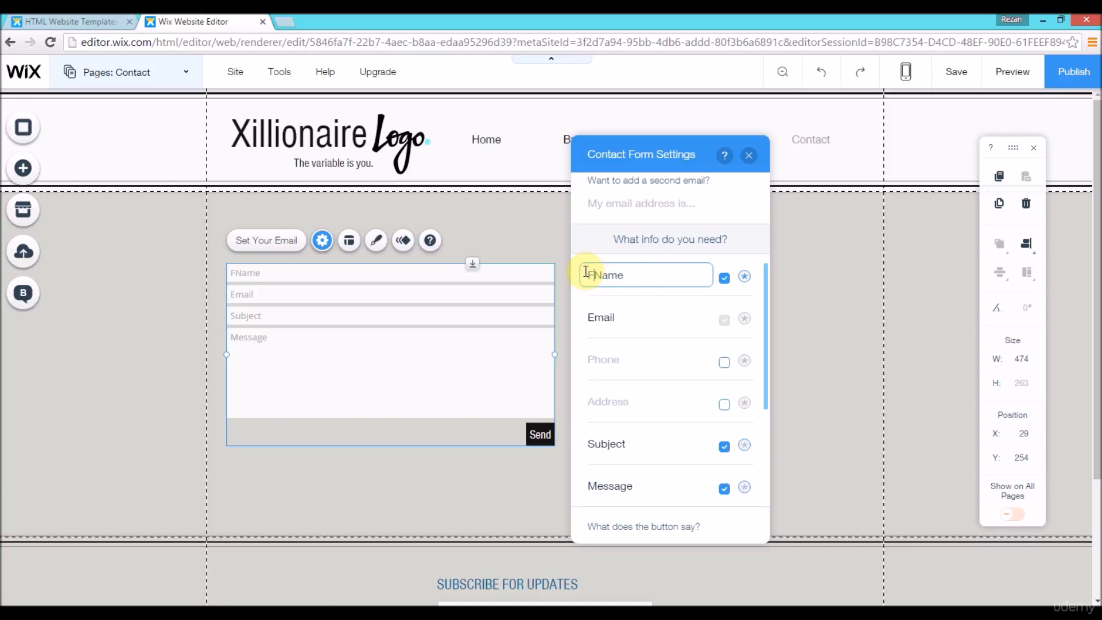
pyautogui.press('BackSpace')
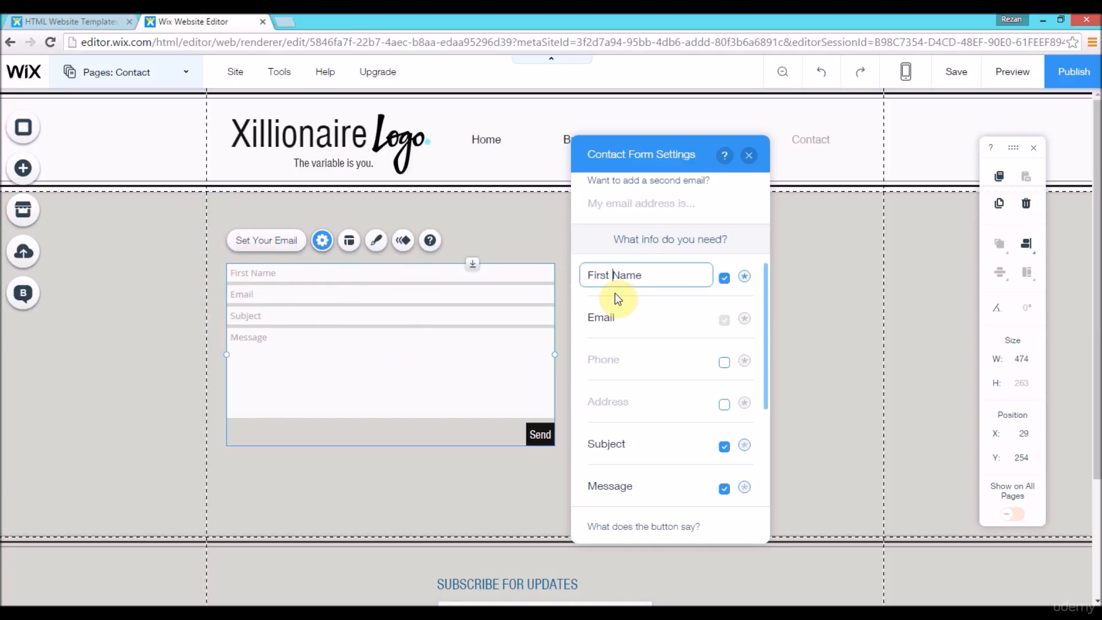
pyautogui.press('BackSpace')
pyautogui.press('BackSpace')
pyautogui.press('BackSpace')
pyautogui.press('BackSpace')
pyautogui.press('BackSpace')
pyautogui.press('BackSpace')
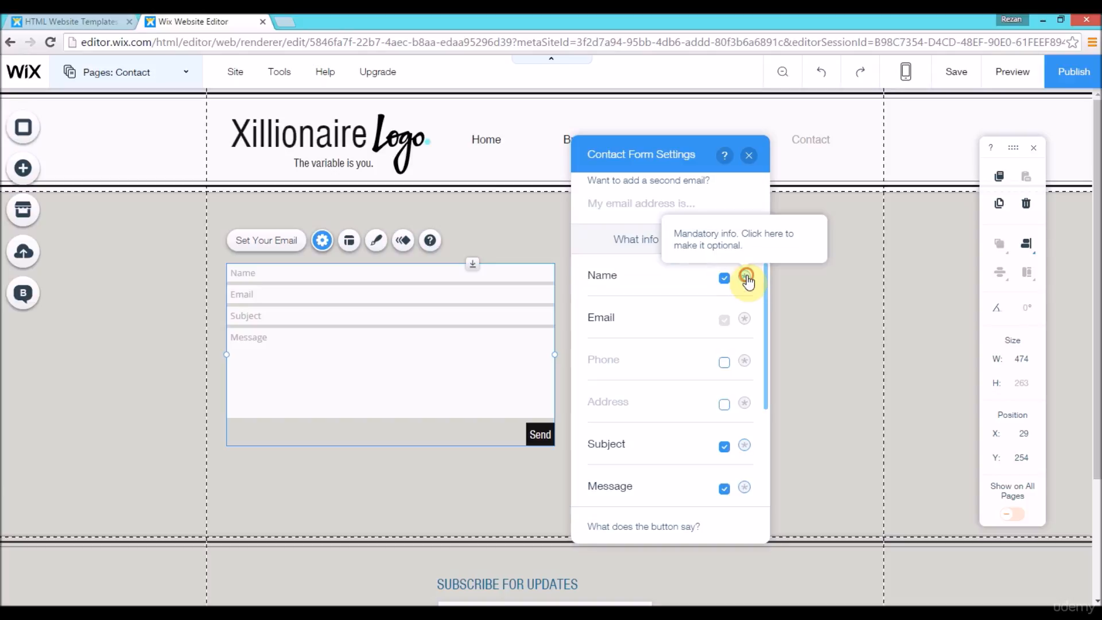
# Step: Try switching the Name field between mandatory and optional
pyautogui.click(746, 278)
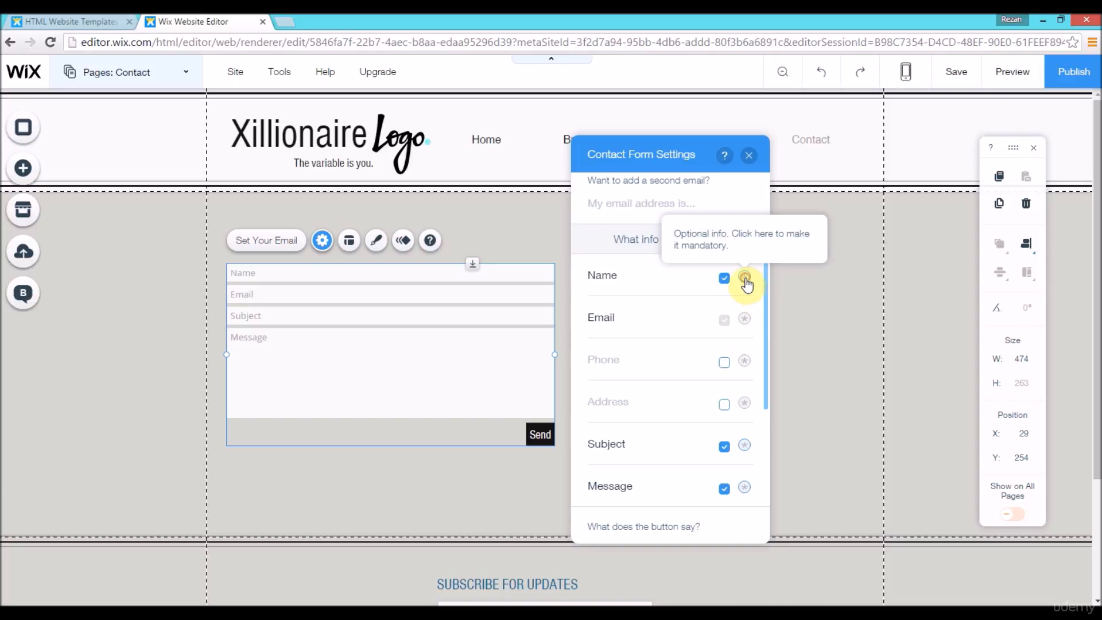
pyautogui.click(745, 280)
pyautogui.click(746, 280)
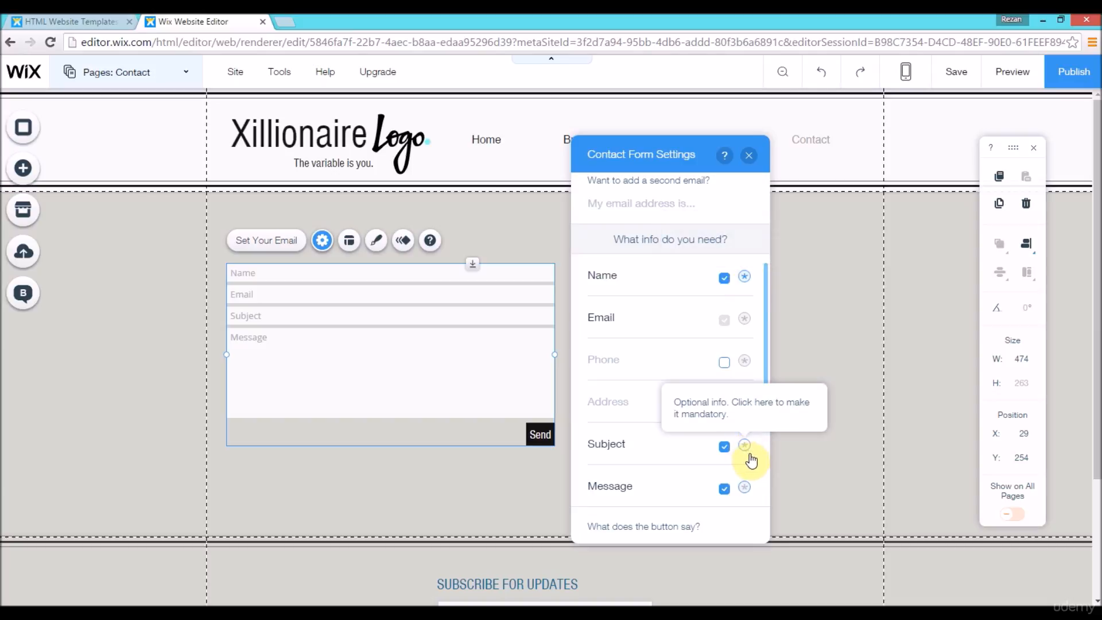
# Step: Check the Name field's mandatory setting, and try adding the Phone field to the contact form and removing it
pyautogui.click(745, 278)
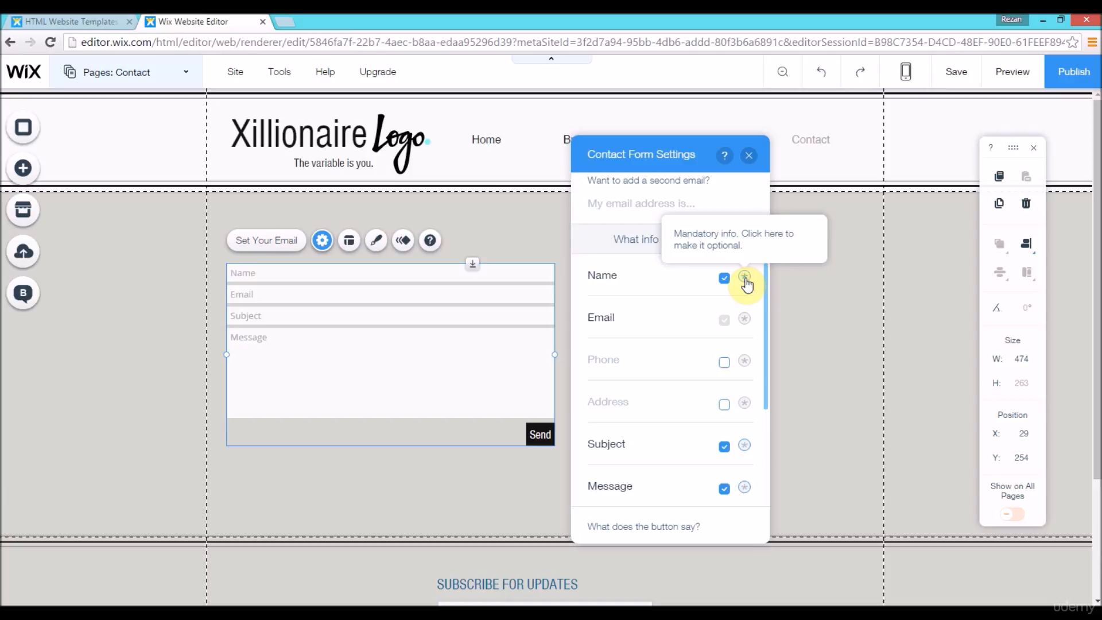
pyautogui.scroll(-1, 749, 293)
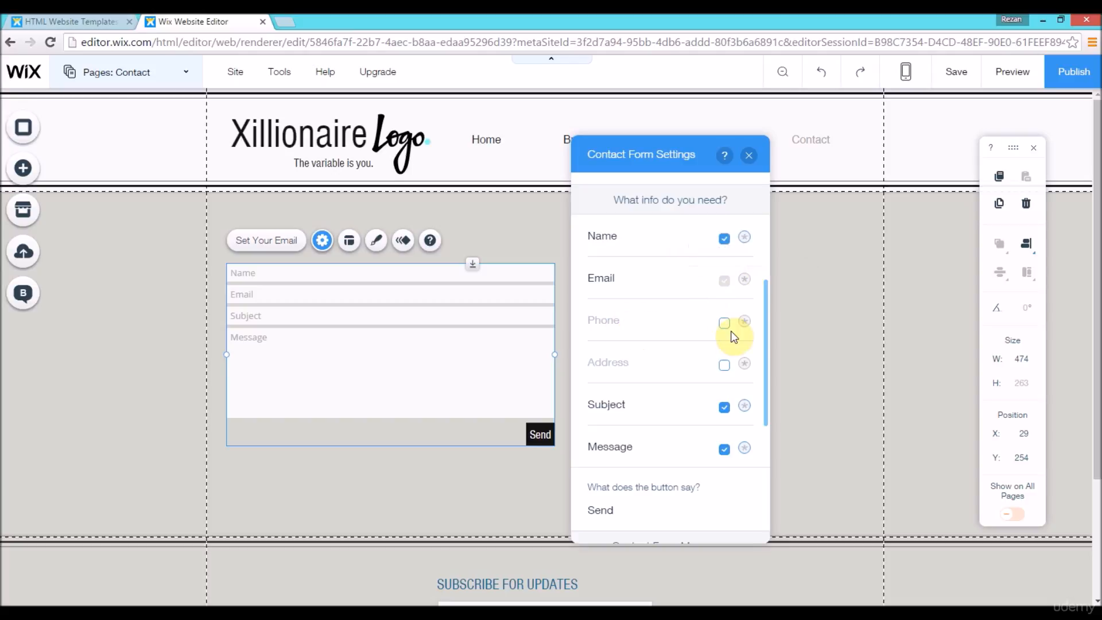
pyautogui.moveTo(767, 318); pyautogui.dragTo(766, 348)
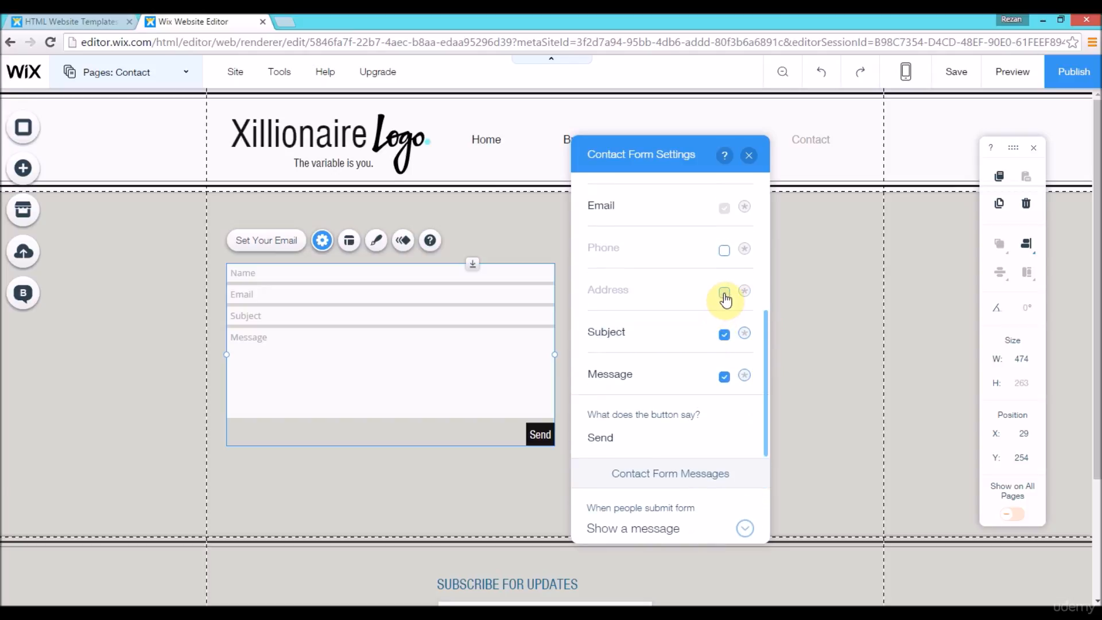
pyautogui.click(724, 251)
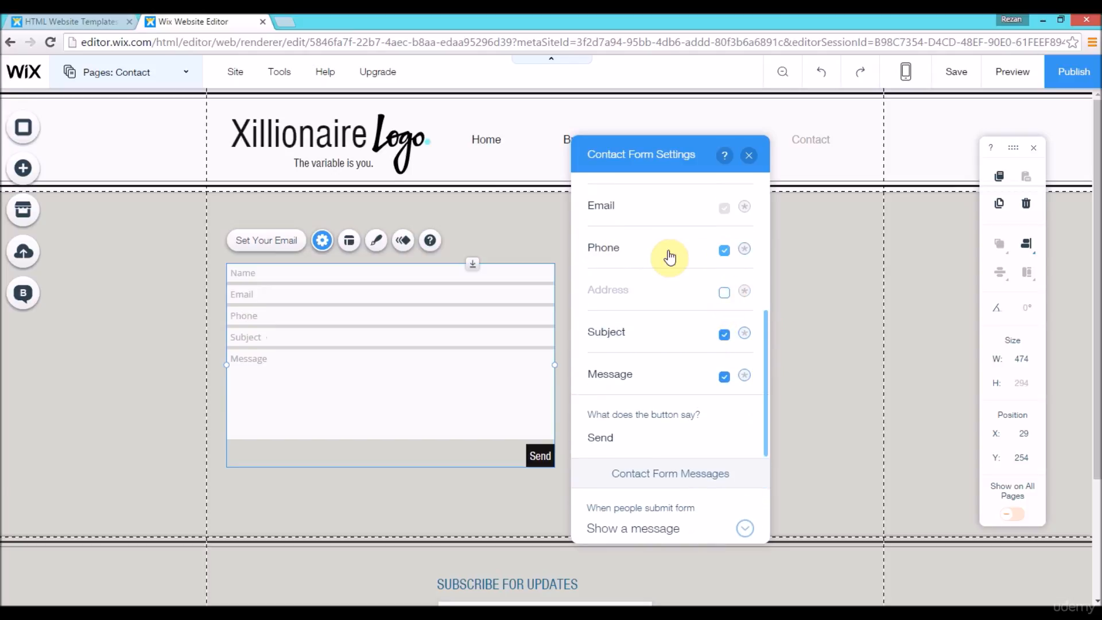
pyautogui.click(723, 252)
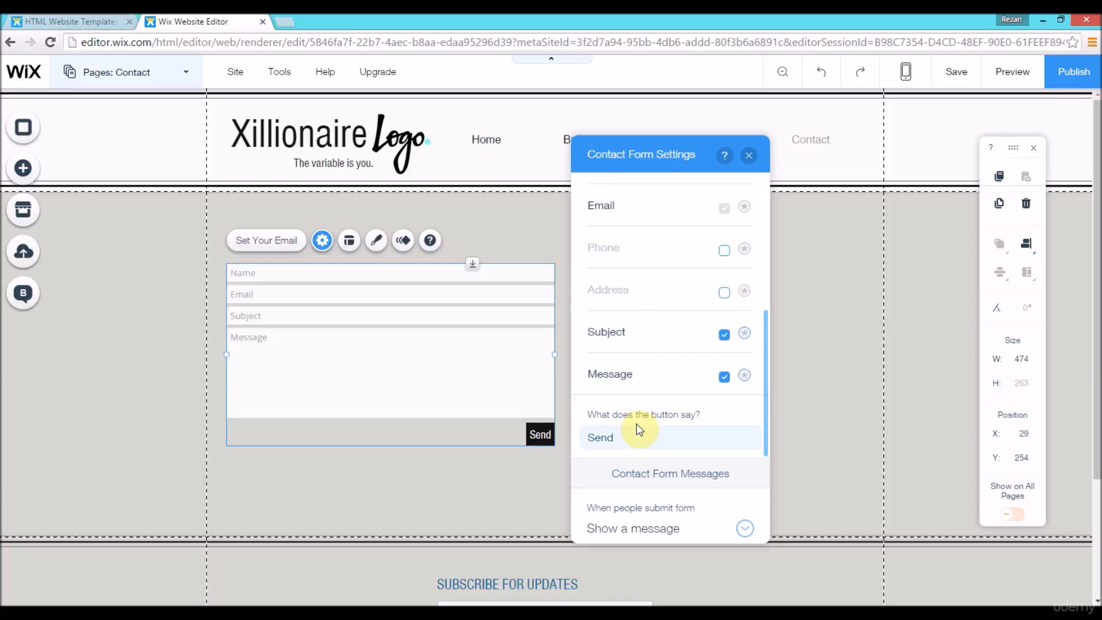
# Step: Review the button text setting of the contact form, keeping the label "Send"
pyautogui.moveTo(767, 387); pyautogui.dragTo(767, 444)
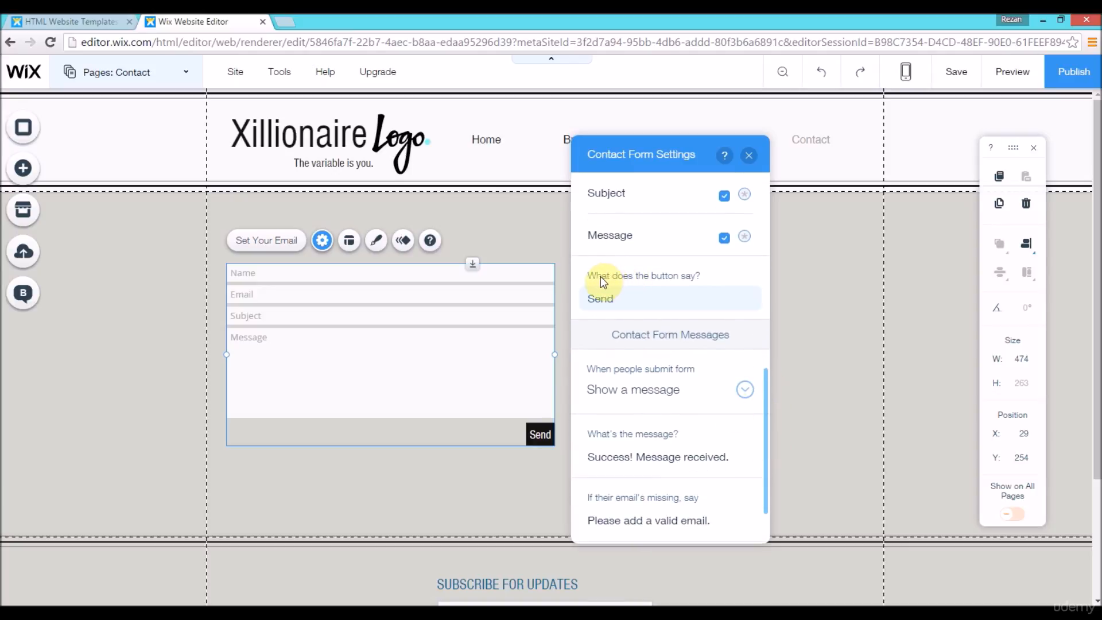
pyautogui.click(639, 298)
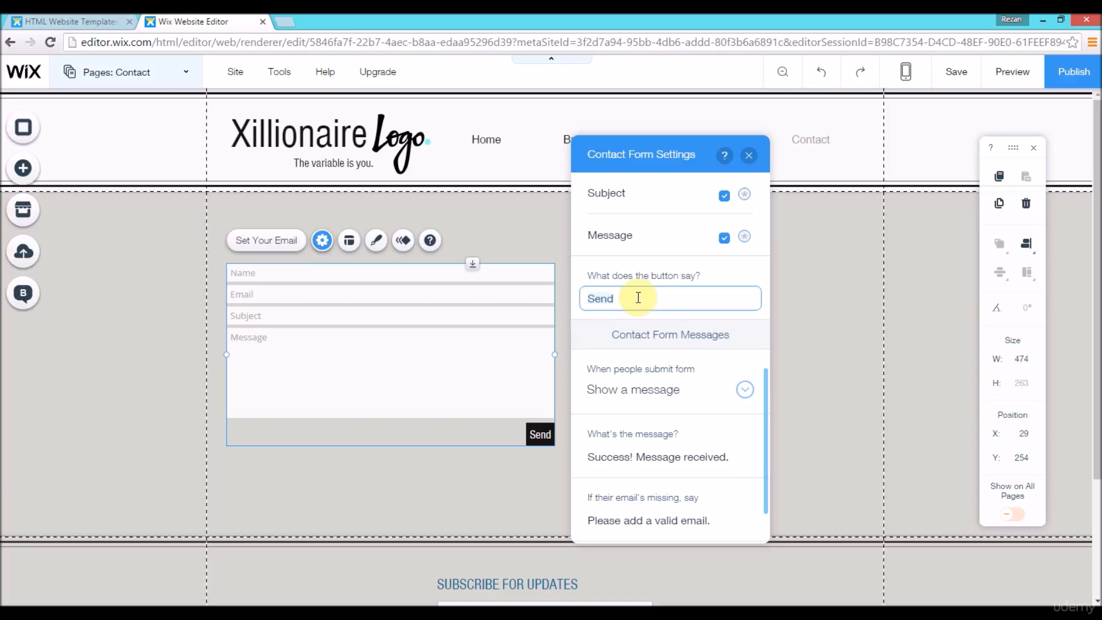
pyautogui.click(702, 277)
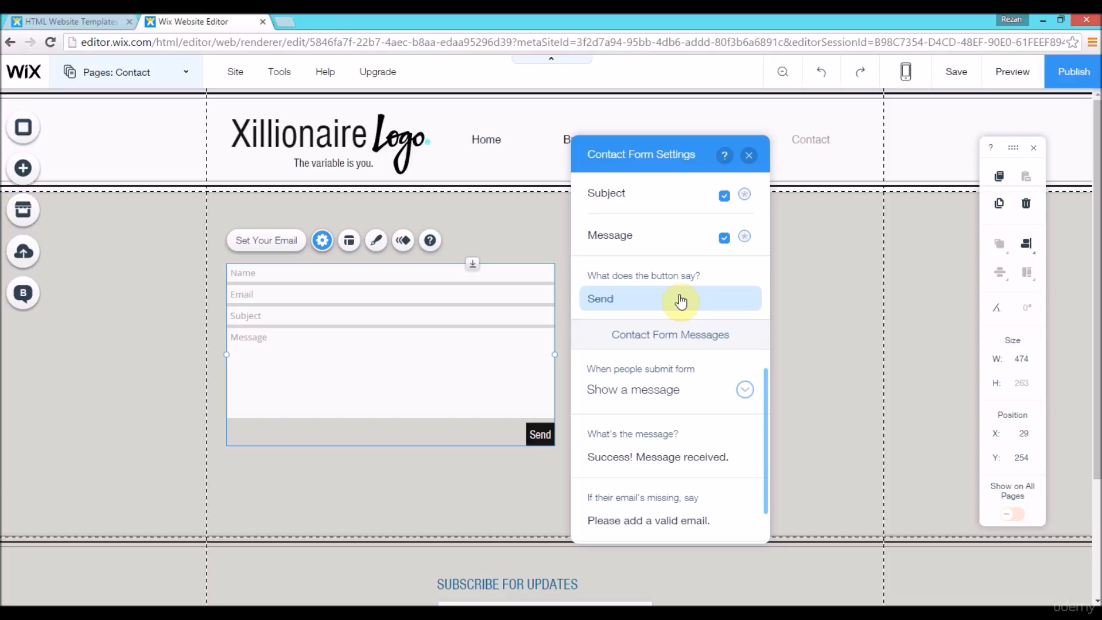
# Step: Examine the options for what happens when people submit the form, keeping "Show a message"
pyautogui.moveTo(765, 404); pyautogui.dragTo(767, 430)
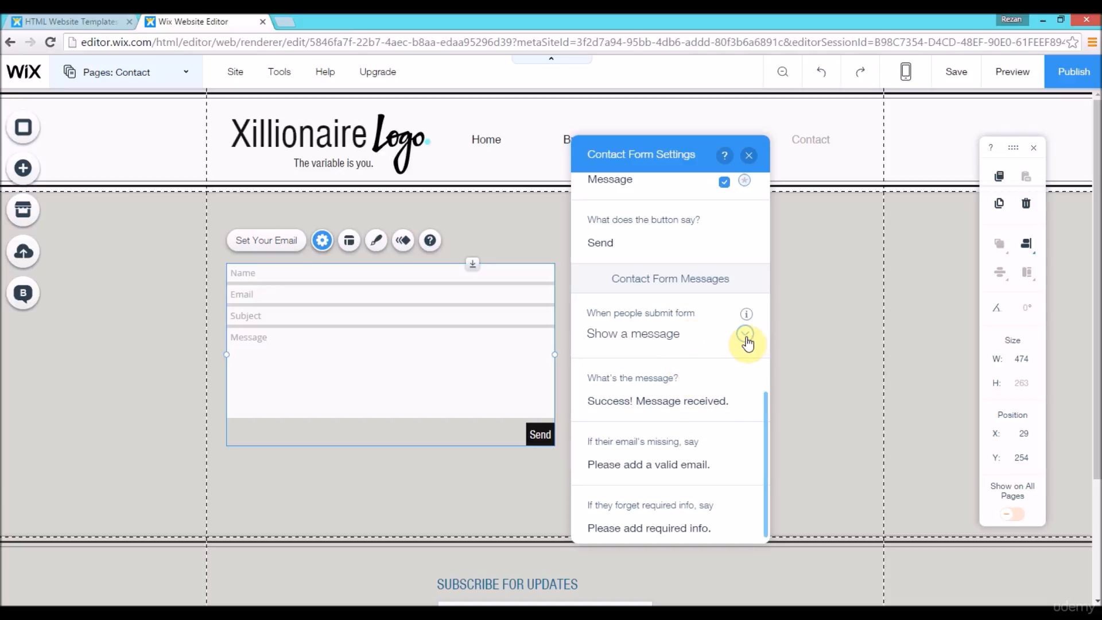
pyautogui.click(647, 339)
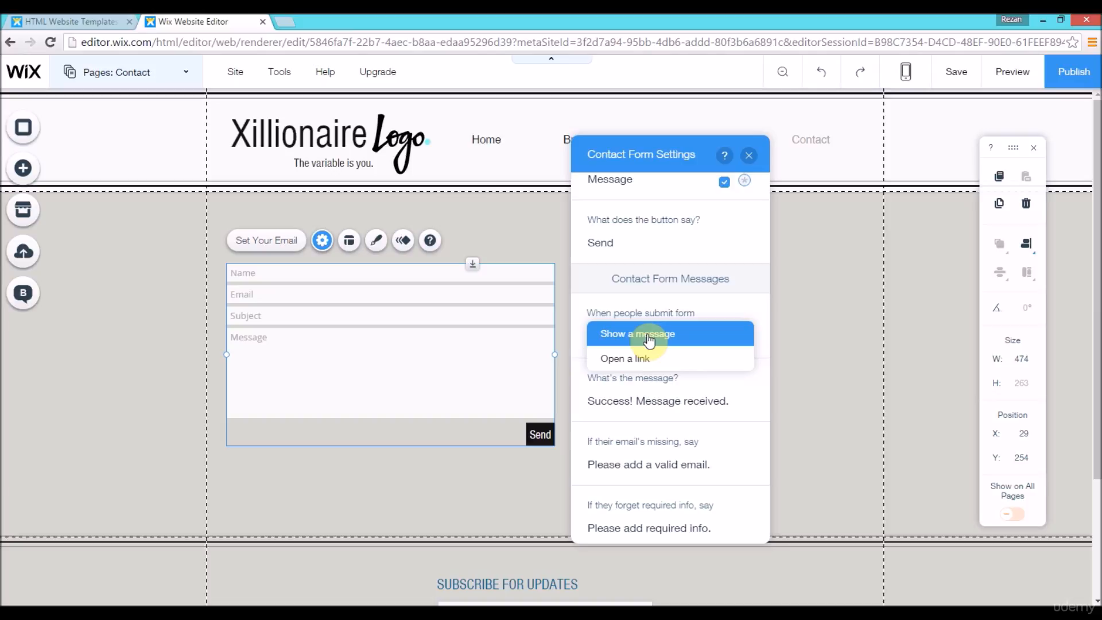
pyautogui.click(648, 339)
pyautogui.click(647, 338)
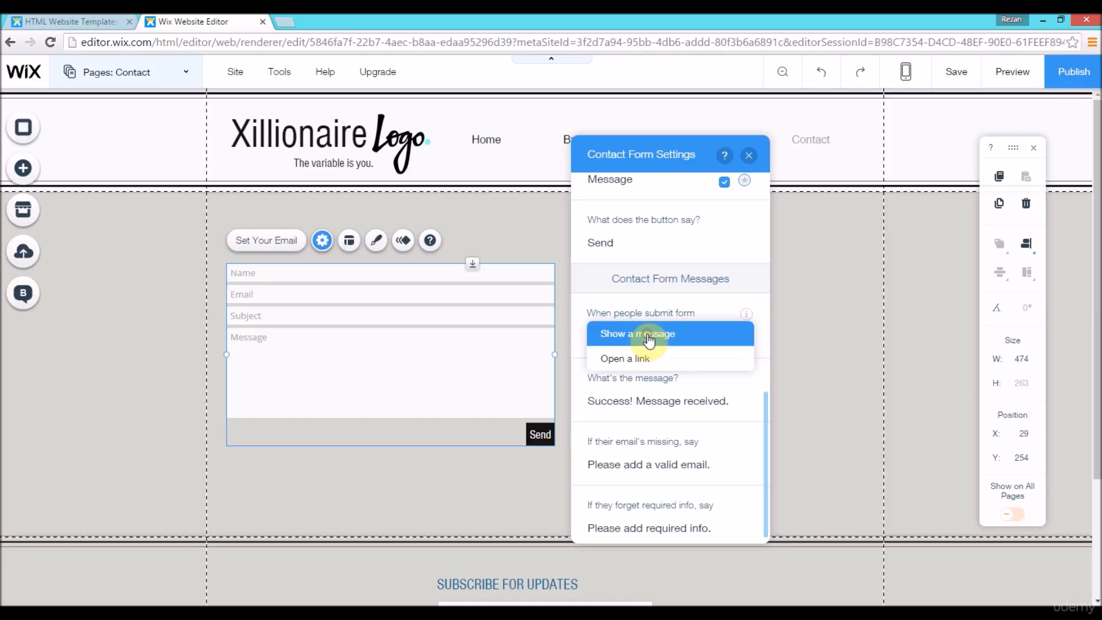
pyautogui.click(647, 338)
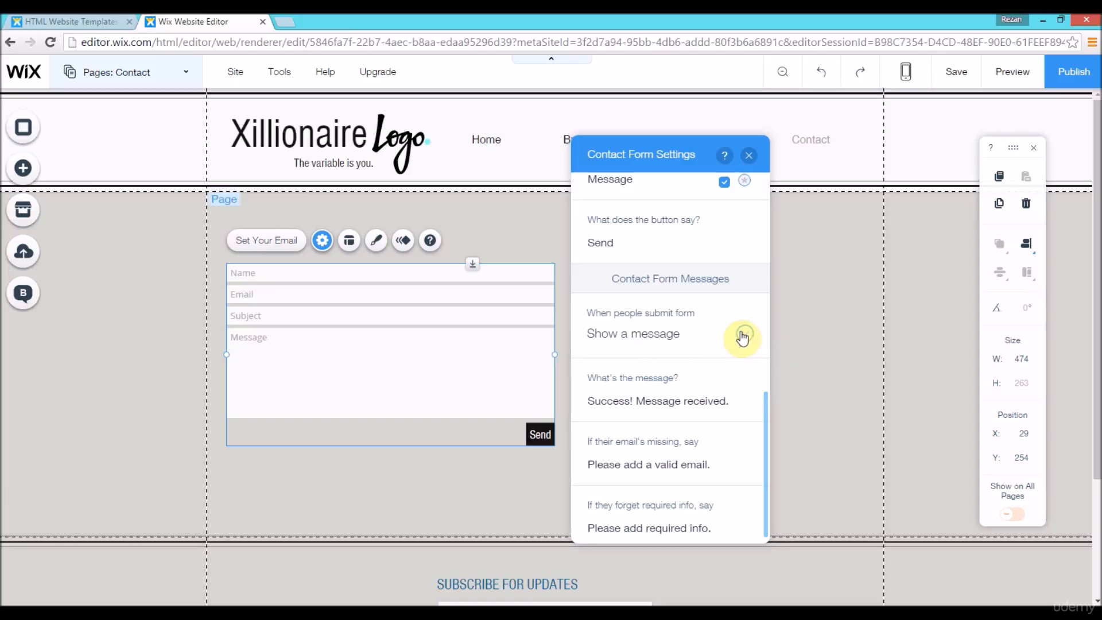
# Step: Set the form's submission message to "Success! Message received, we will get back to you ASAP!" and close the form settings
pyautogui.scroll(-1, 767, 435)
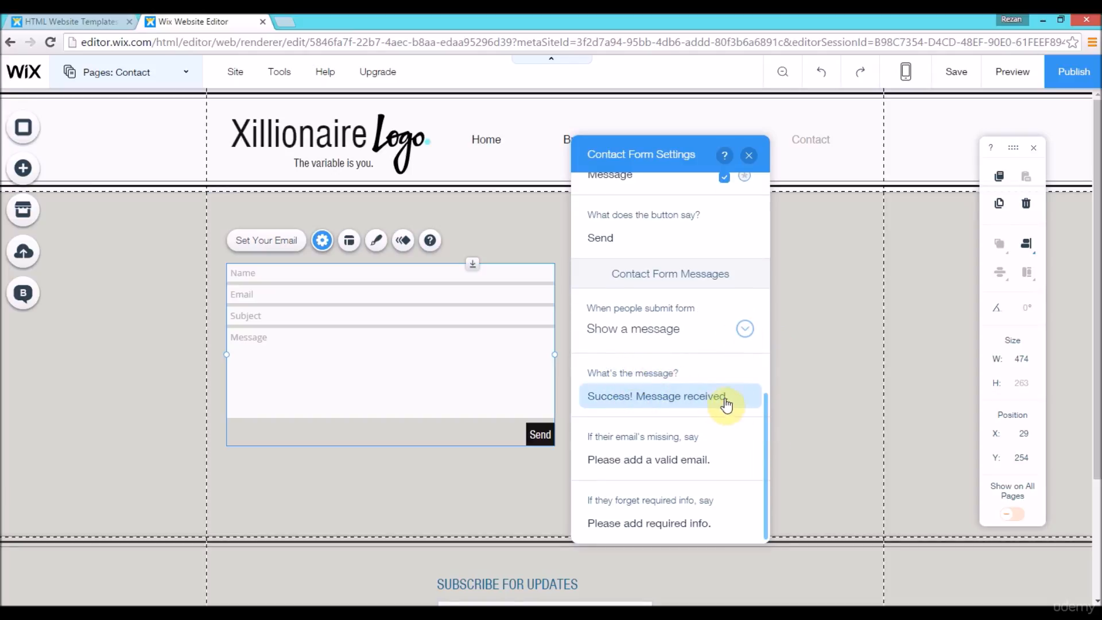
pyautogui.click(632, 395)
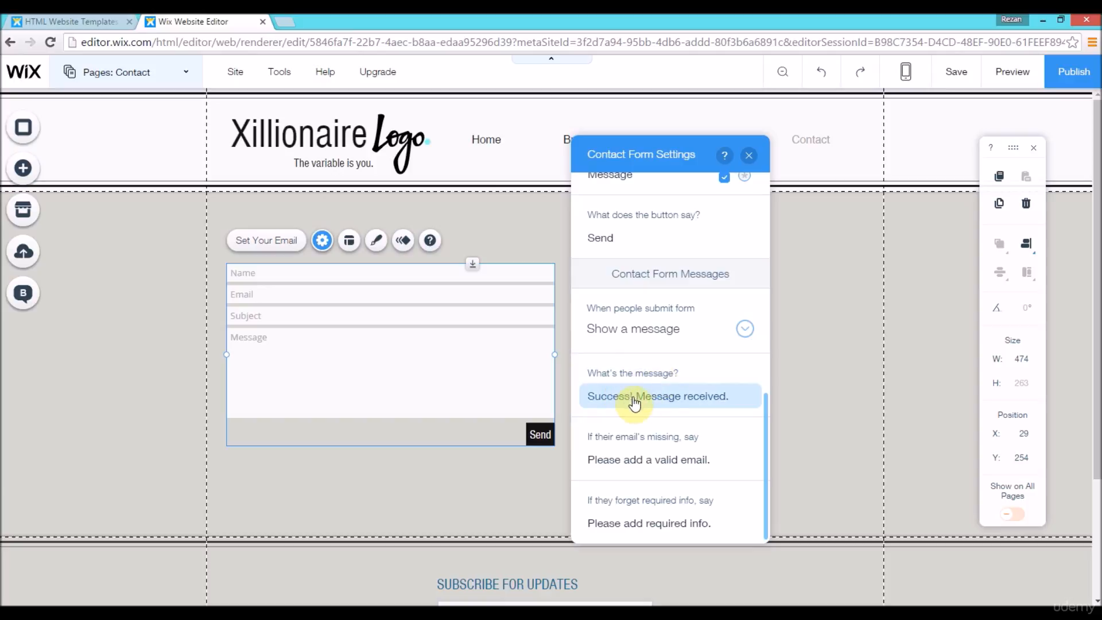
pyautogui.moveTo(742, 397)
pyautogui.mouseDown()
pyautogui.moveTo(647, 397)
pyautogui.moveTo(729, 397)
pyautogui.mouseUp()
pyautogui.click(730, 397)
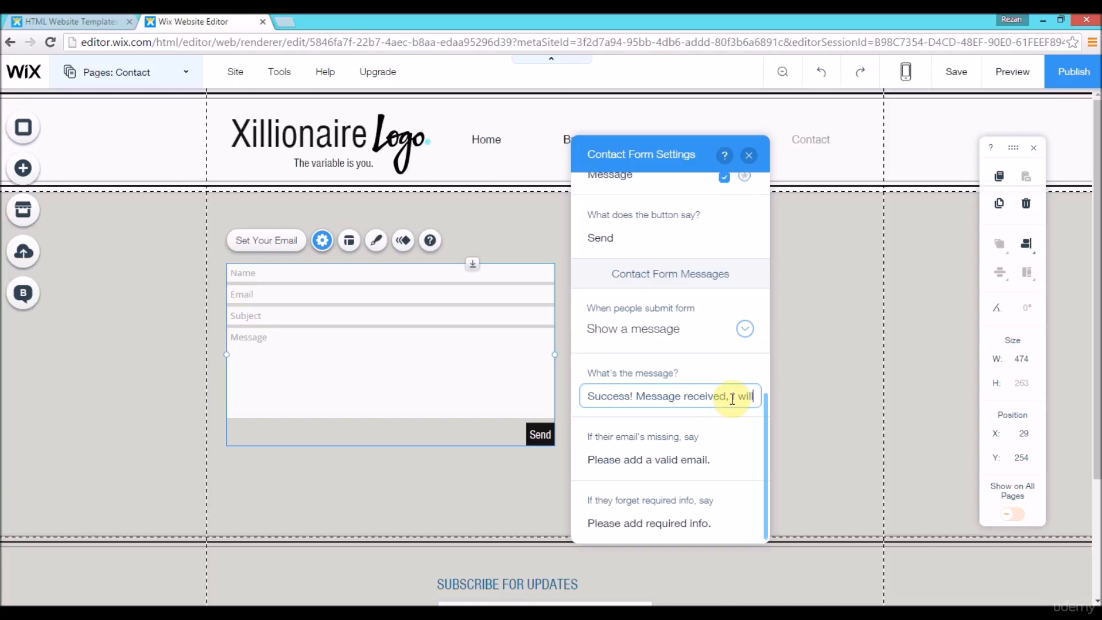
pyautogui.press('BackSpace')
pyautogui.press('BackSpace')
pyautogui.press('BackSpace')
pyautogui.press('BackSpace')
pyautogui.write('we will')
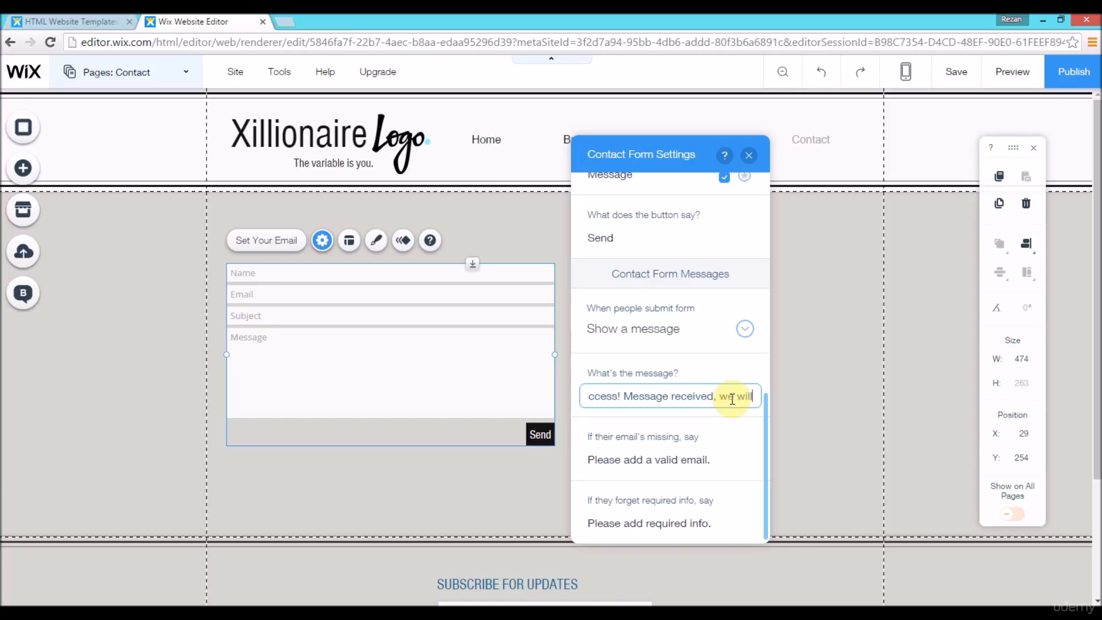
pyautogui.write(' get back to you')
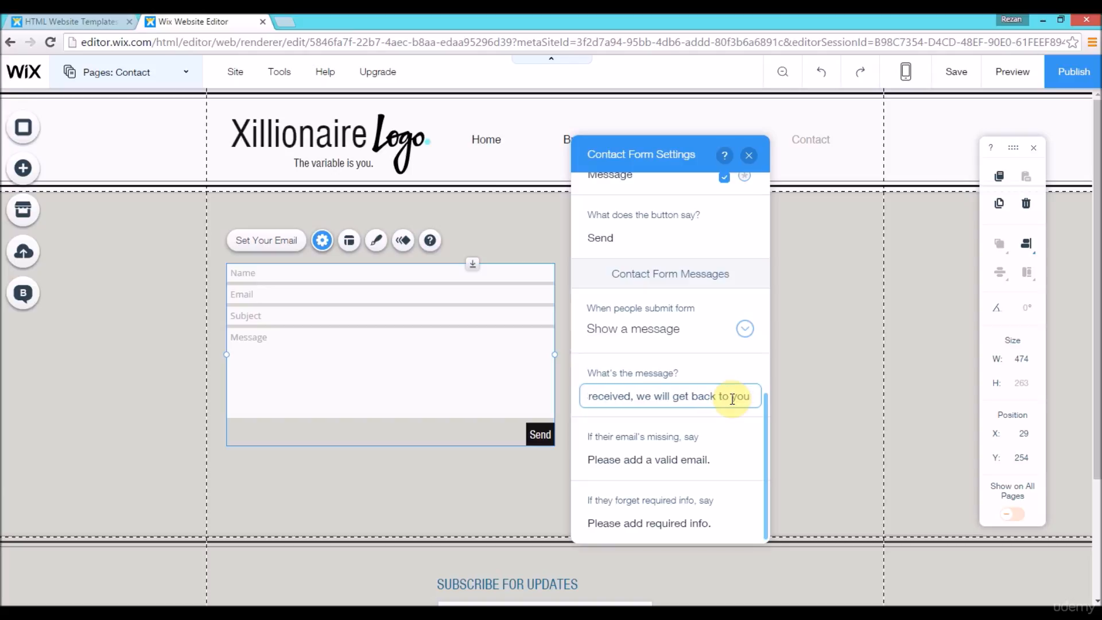
pyautogui.write(' ASAP!')
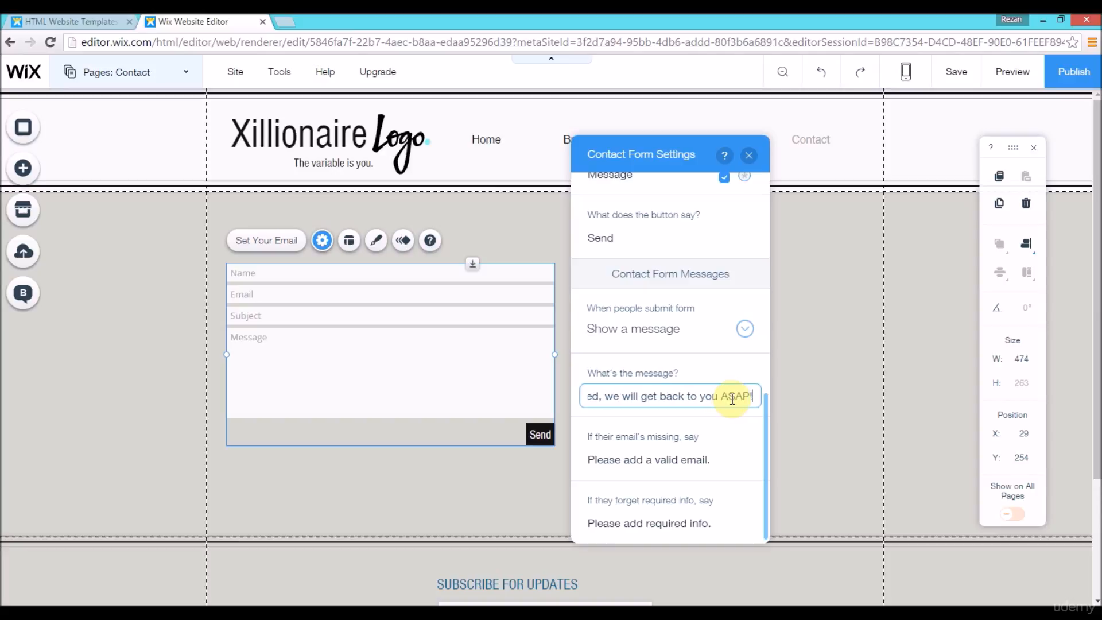
pyautogui.click(766, 429)
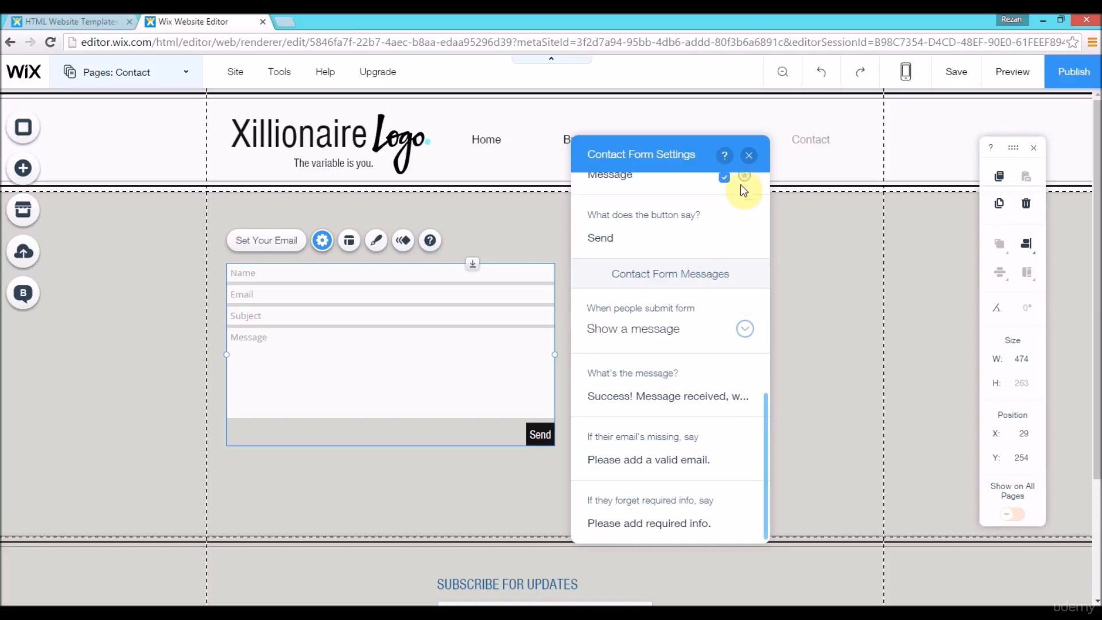
pyautogui.moveTo(766, 418); pyautogui.dragTo(764, 190)
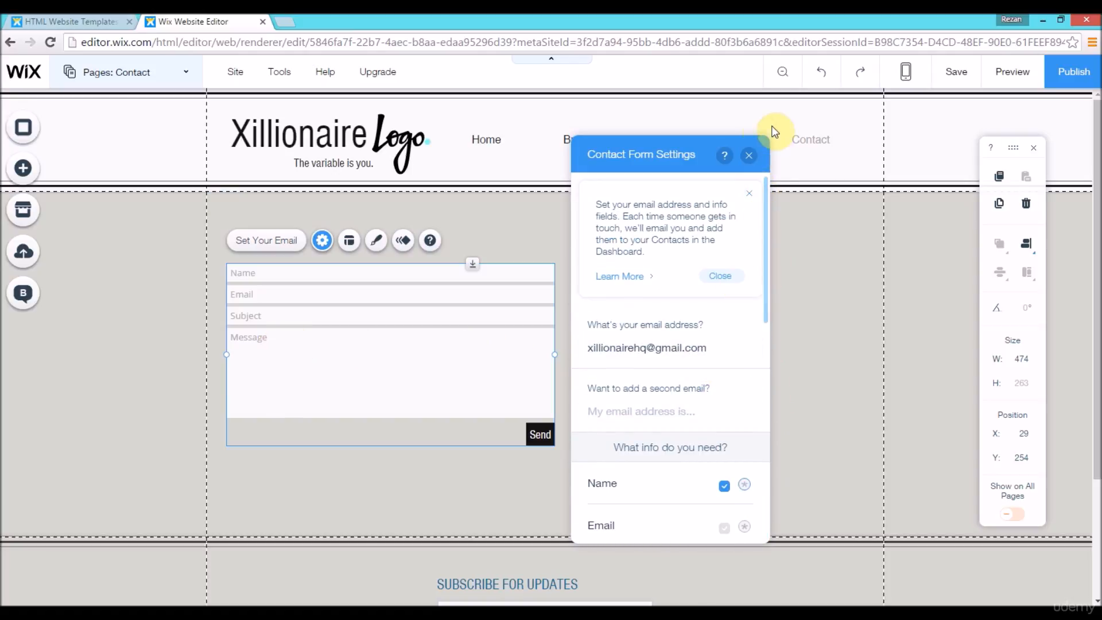
pyautogui.click(749, 156)
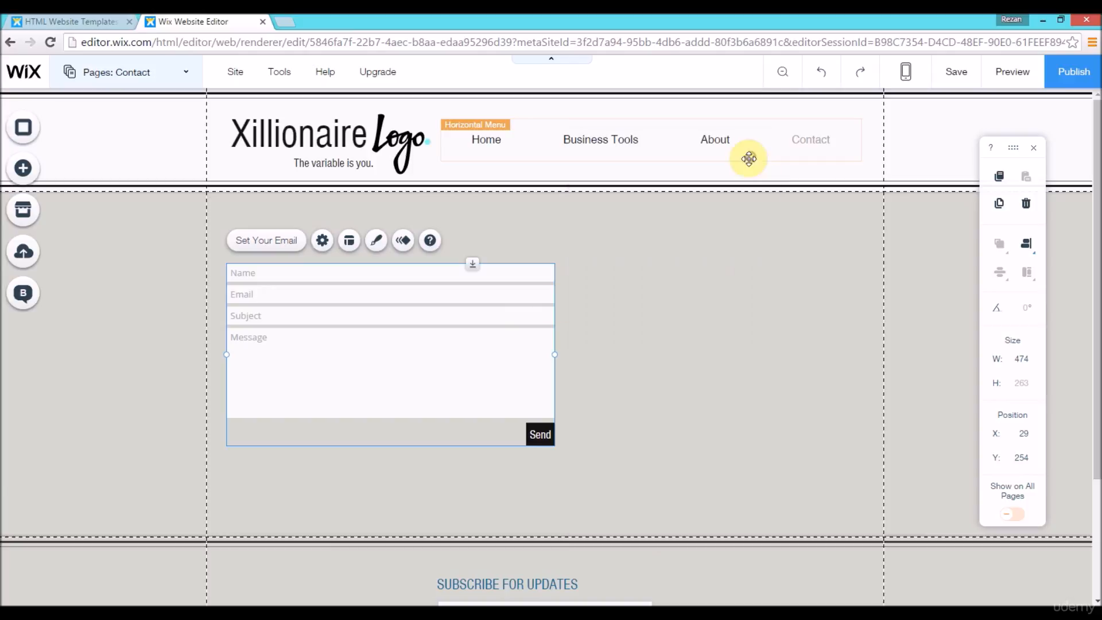
# Step: Move the contact form to about X 35, Y 255, and save the site
pyautogui.moveTo(454, 354); pyautogui.dragTo(454, 354)
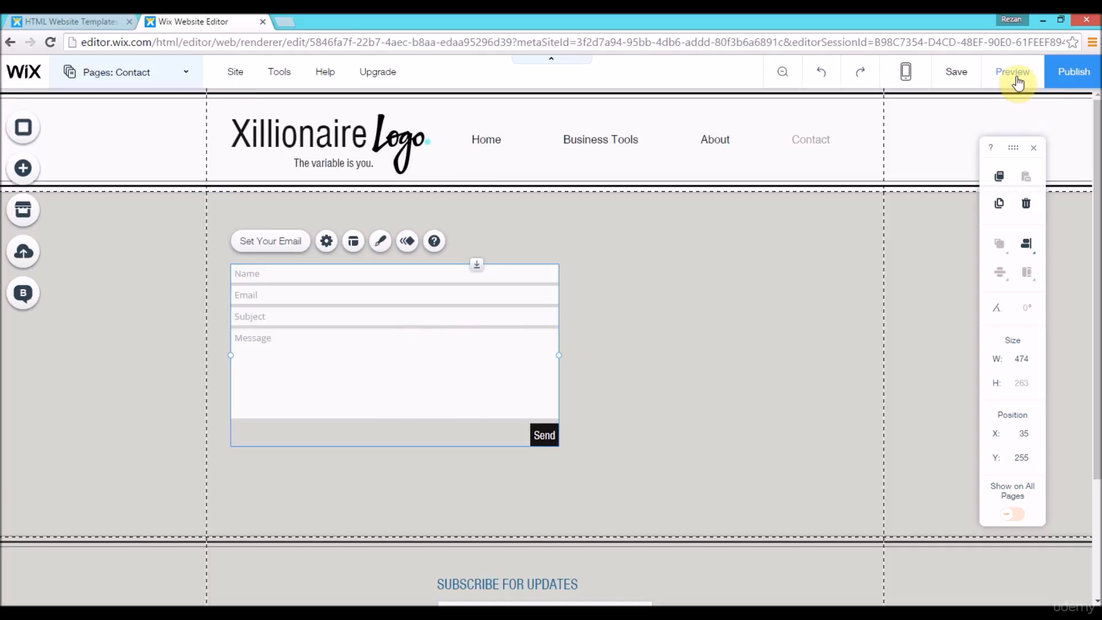
pyautogui.click(954, 83)
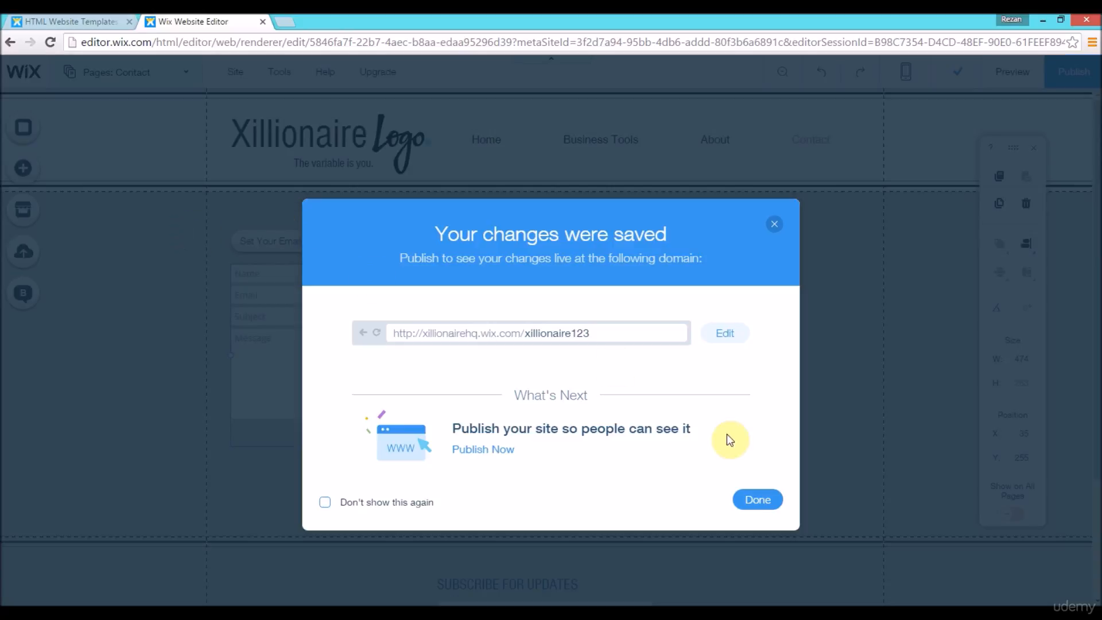
pyautogui.click(757, 499)
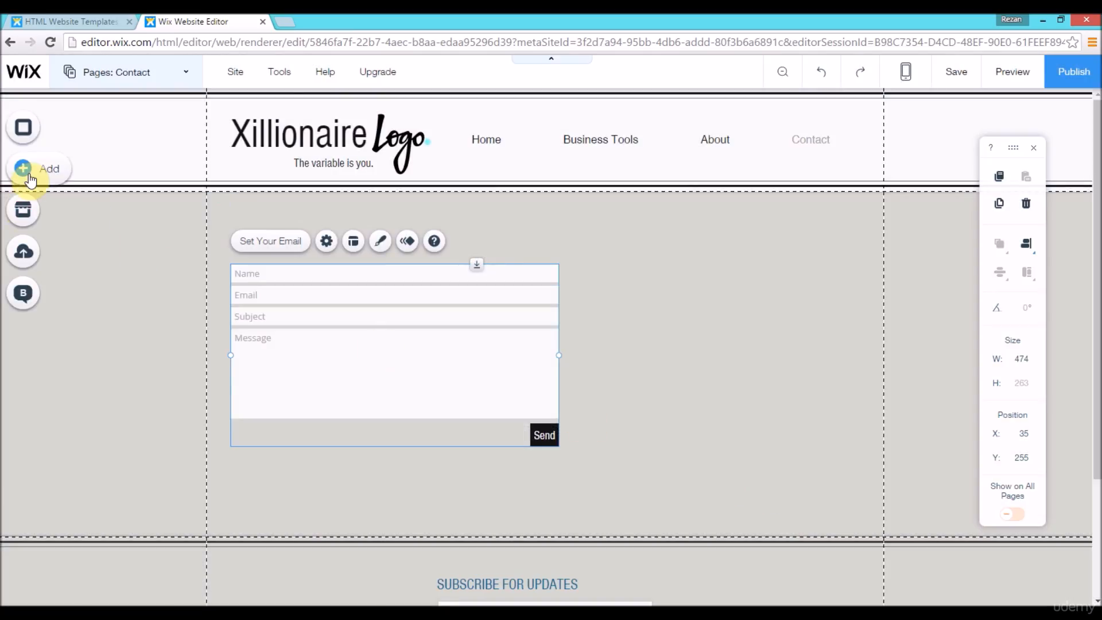
# Step: Add a themed Page Title text above the contact form at about X 262, Y 181
pyautogui.click(23, 167)
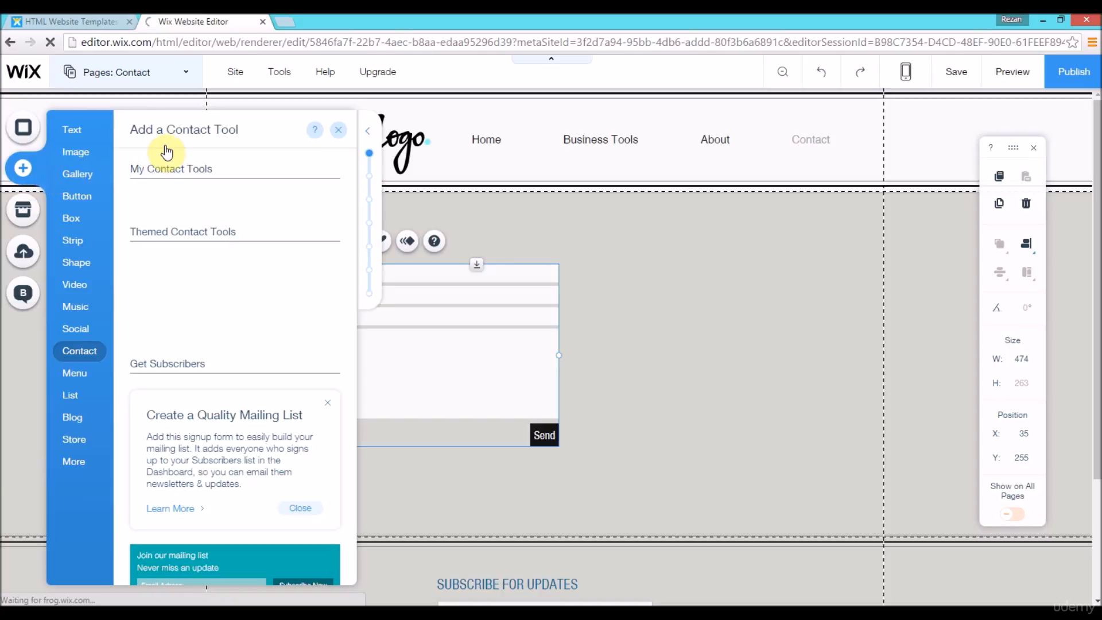
pyautogui.click(71, 131)
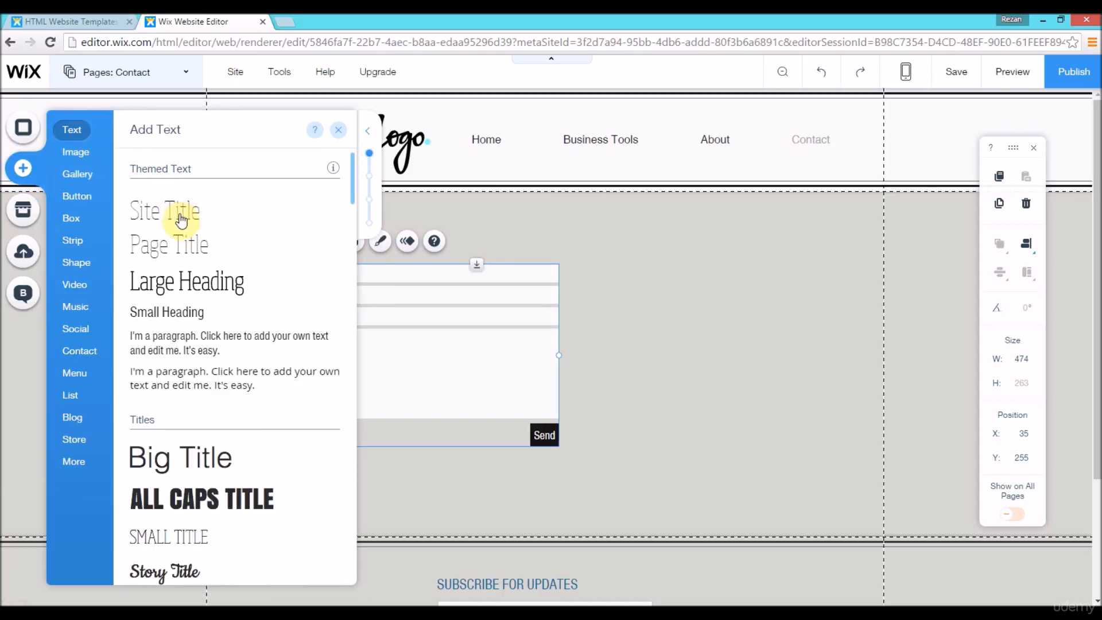
pyautogui.moveTo(440, 229); pyautogui.dragTo(440, 230)
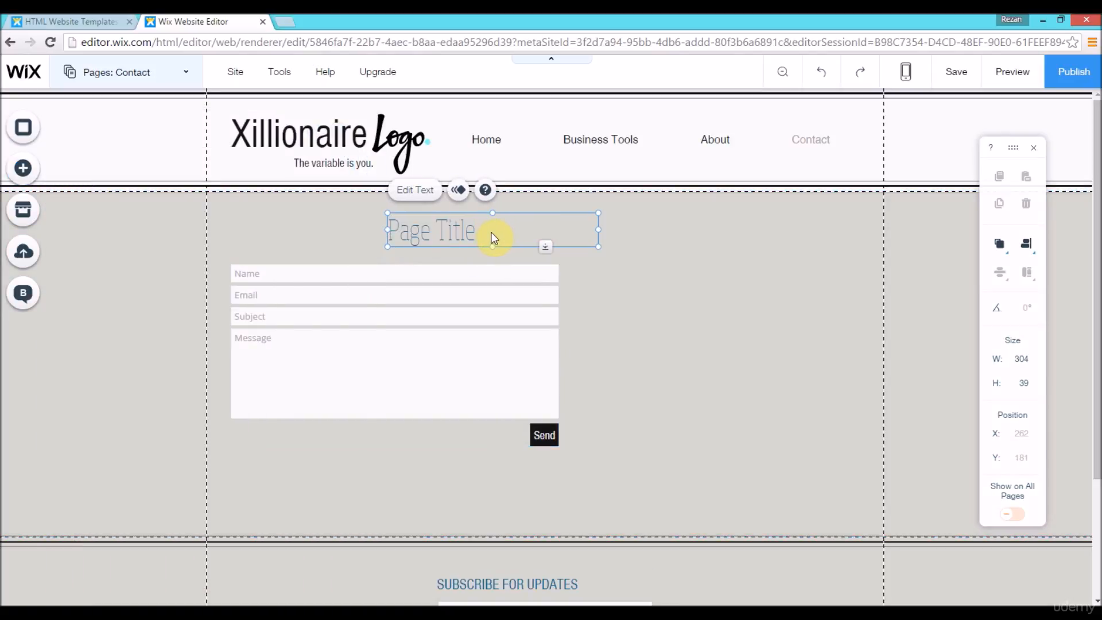
# Step: Replace the placeholder text of the new page title with "Contact"
pyautogui.doubleClick(487, 232)
pyautogui.doubleClick(487, 233)
pyautogui.tripleClick(487, 233)
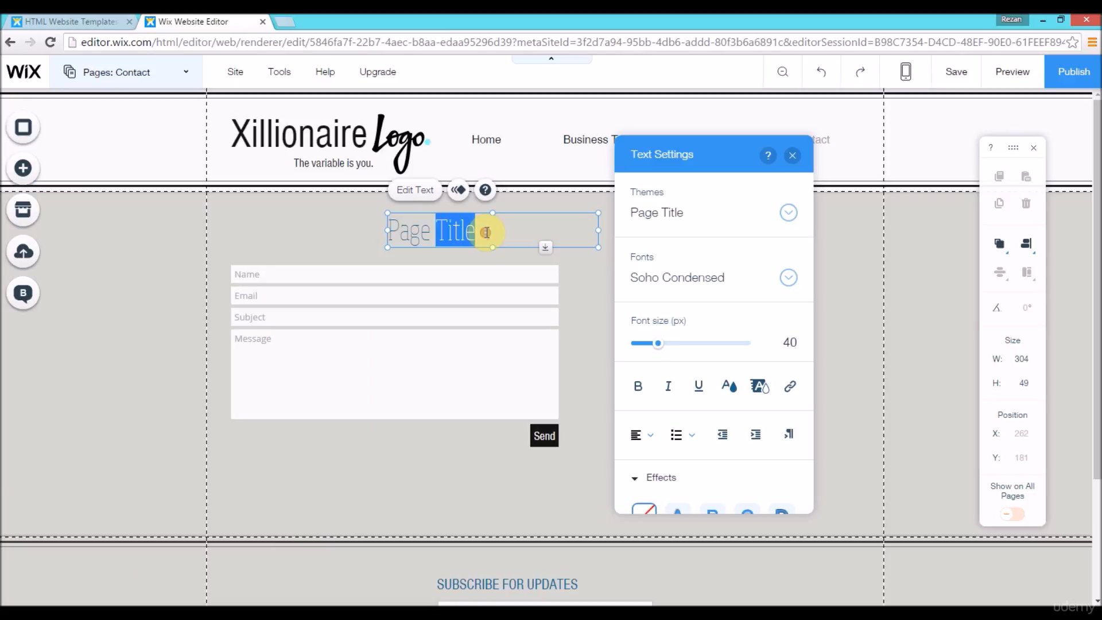
pyautogui.press('BackSpace')
pyautogui.write('Contact')
# Step: Change the font of the entire "Contact" title to Nimbus Sans
pyautogui.click(469, 230)
pyautogui.moveTo(443, 232); pyautogui.dragTo(391, 230)
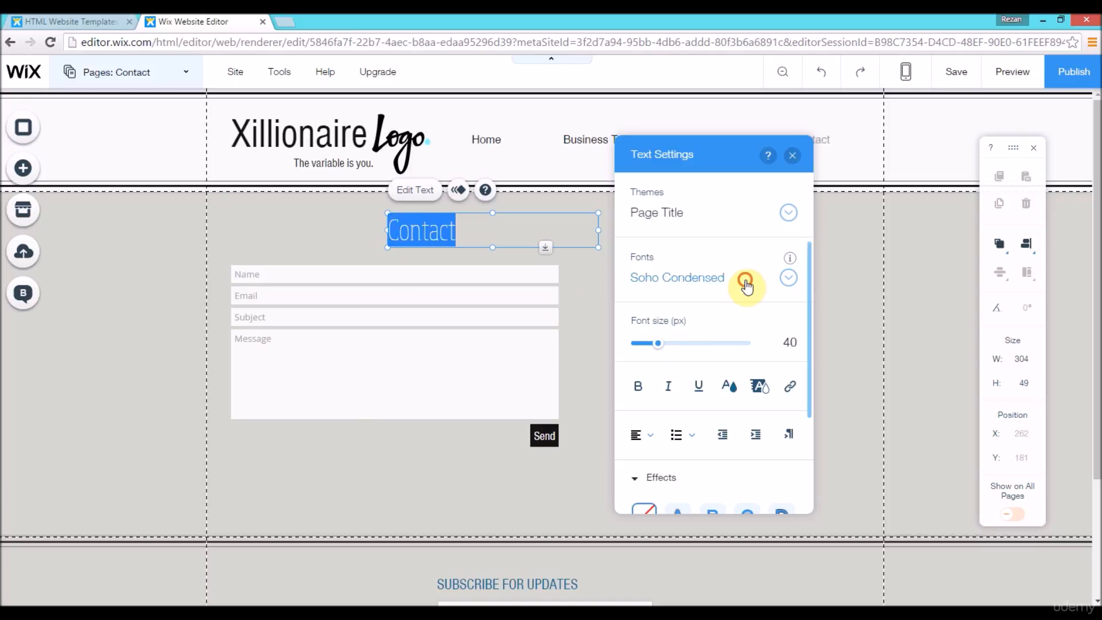
pyautogui.click(811, 259)
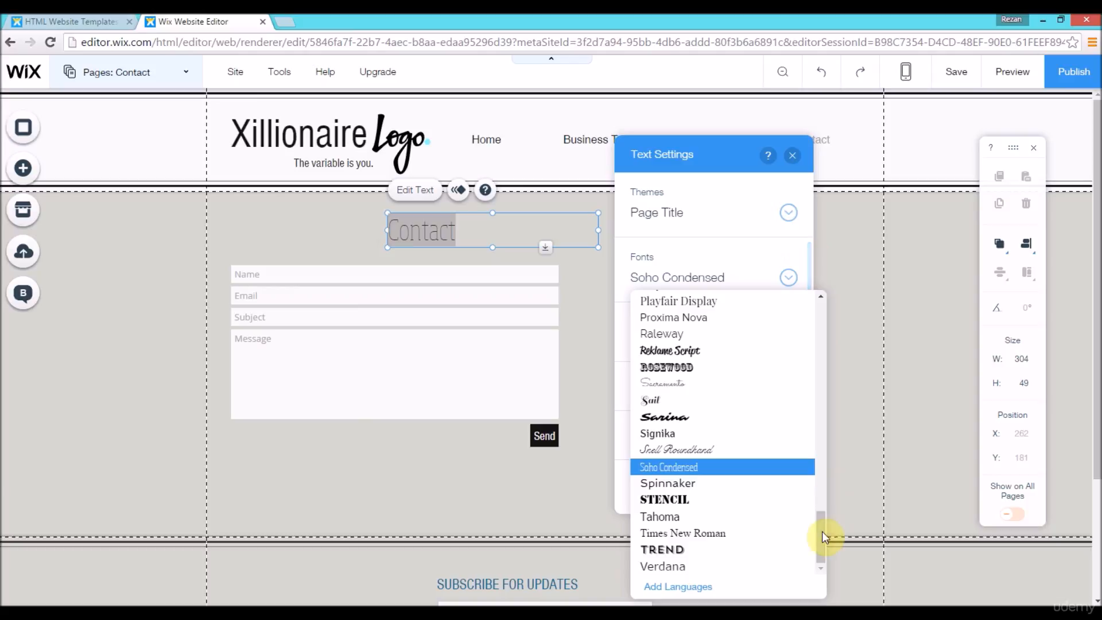
pyautogui.scroll(3, 825, 531)
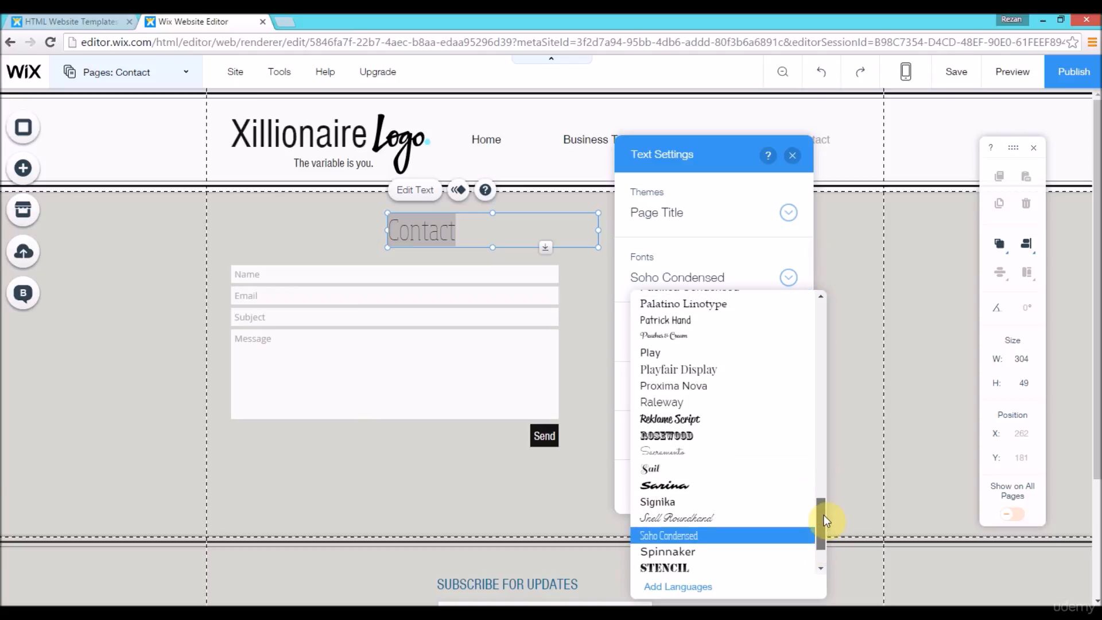
pyautogui.scroll(3, 825, 493)
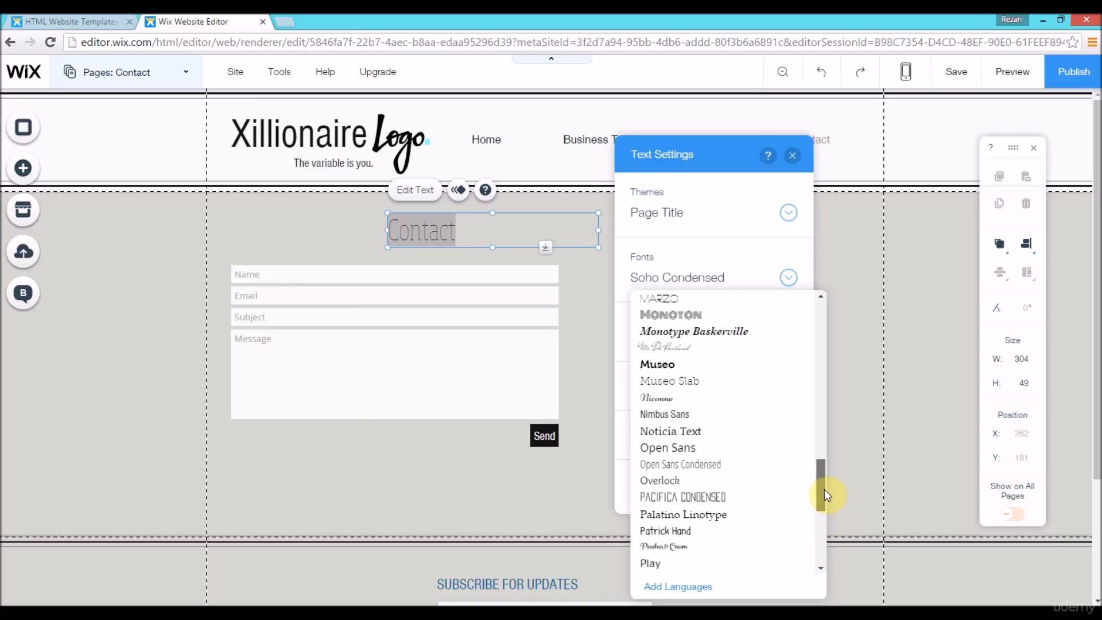
pyautogui.click(682, 415)
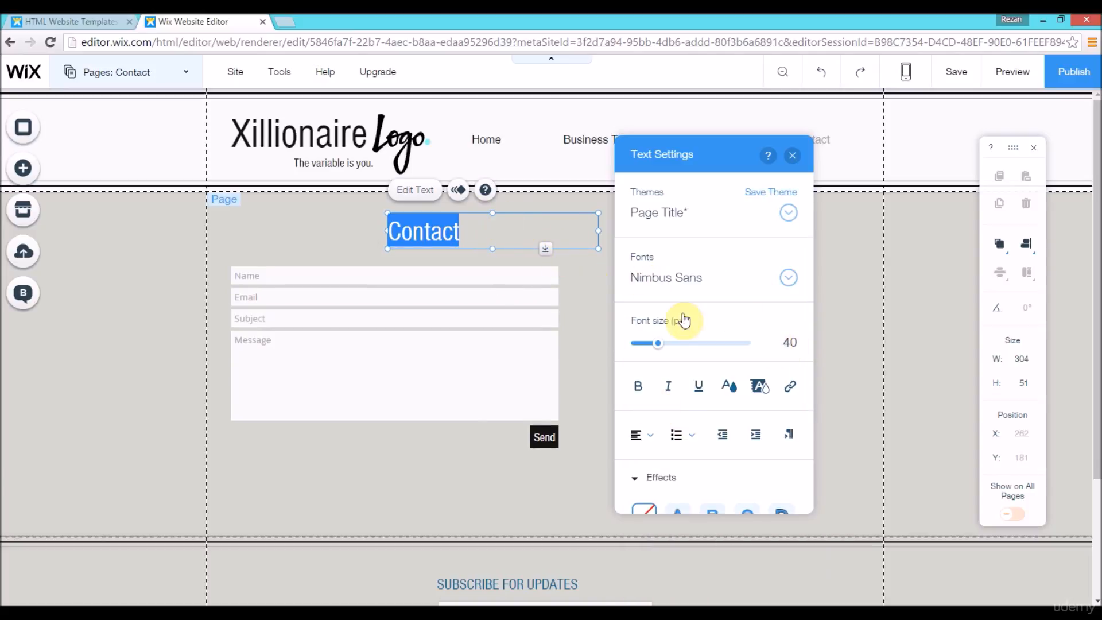
# Step: Move the "Contact" title to about X 35, Y 174, flush with the contact form's left edge
pyautogui.click(450, 234)
pyautogui.moveTo(451, 234); pyautogui.dragTo(294, 230)
pyautogui.scroll(-2, 681, 264)
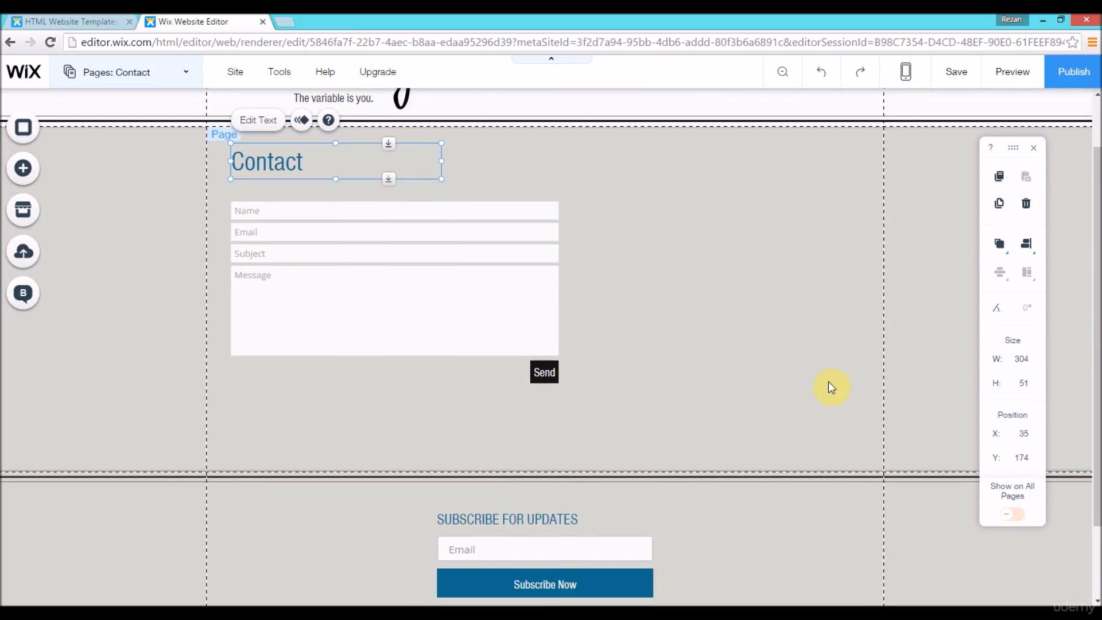
pyautogui.click(25, 168)
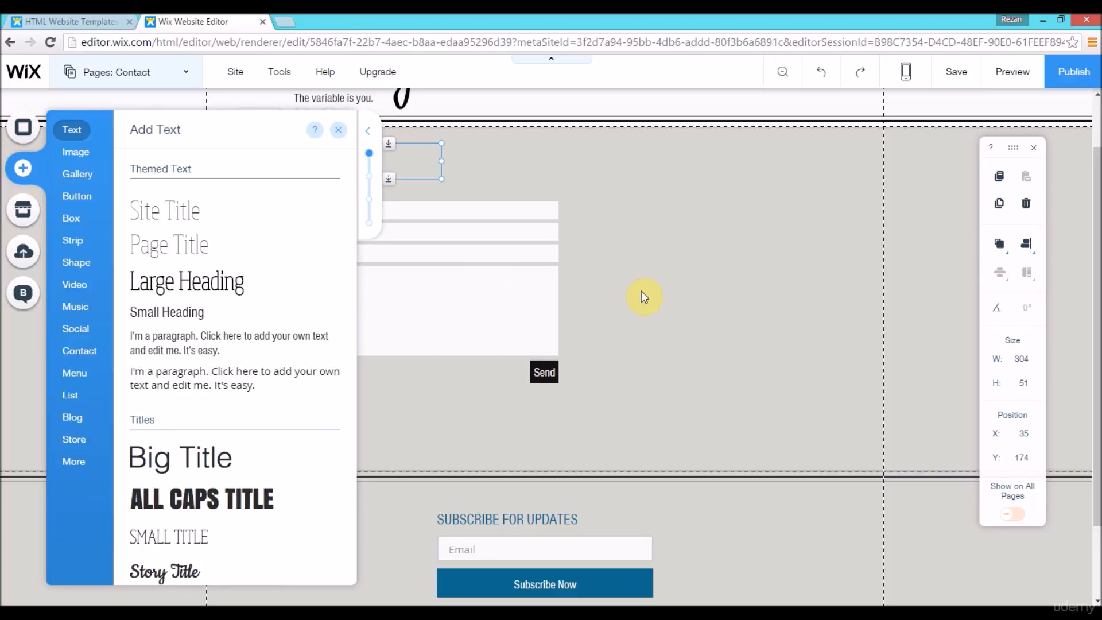
pyautogui.click(344, 133)
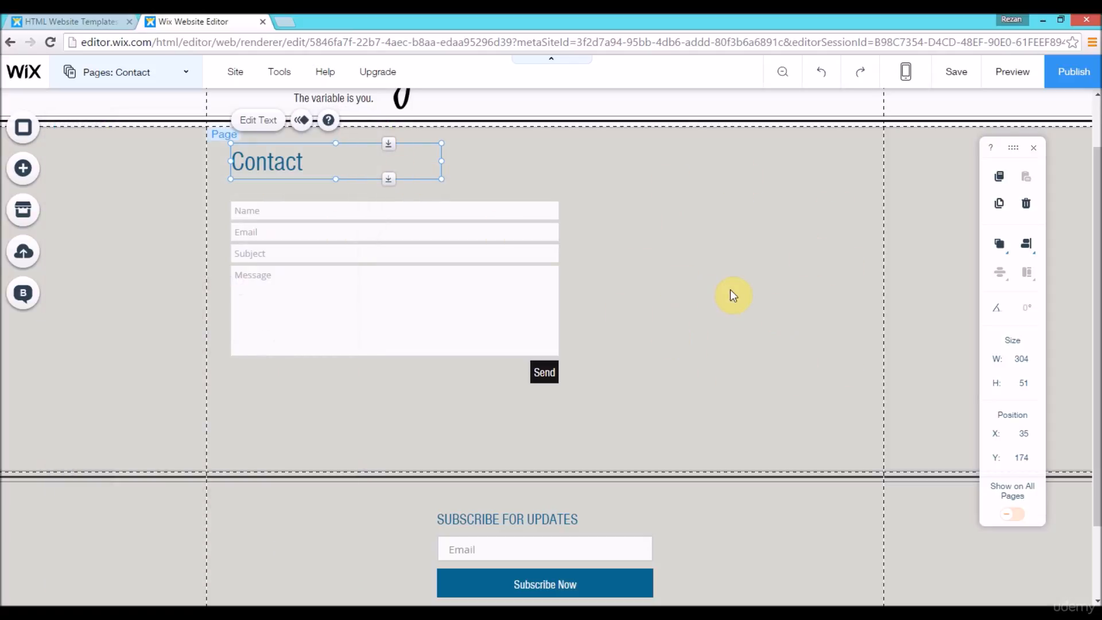
# Step: Add a themed Google map below the contact form at about X 27, Y 561, and widen it to about 924
pyautogui.scroll(-1, 436, 310)
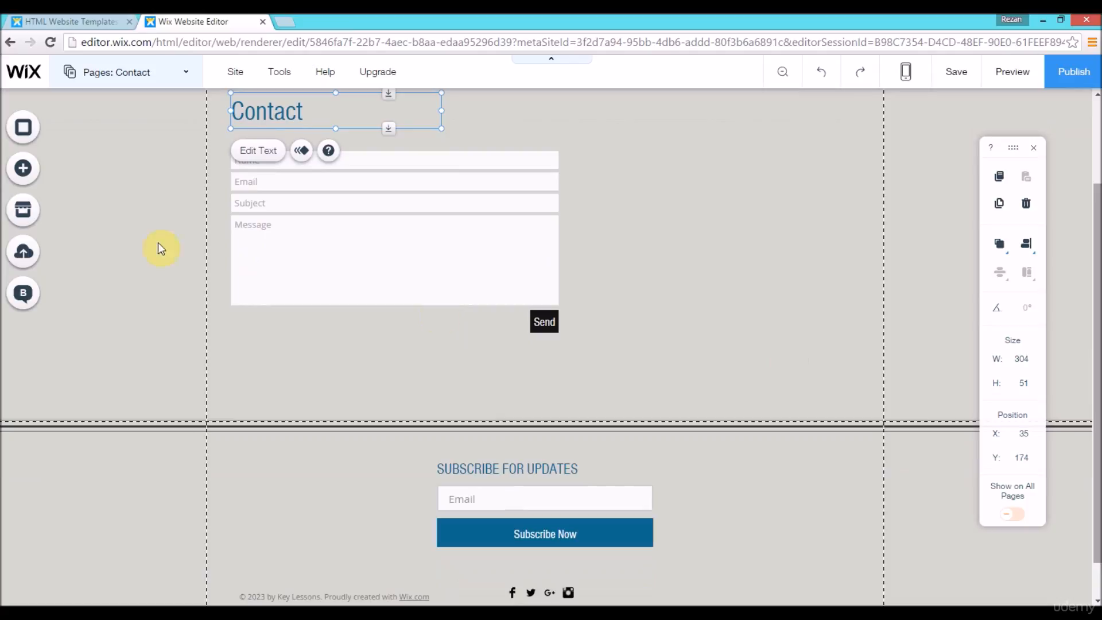
pyautogui.click(21, 172)
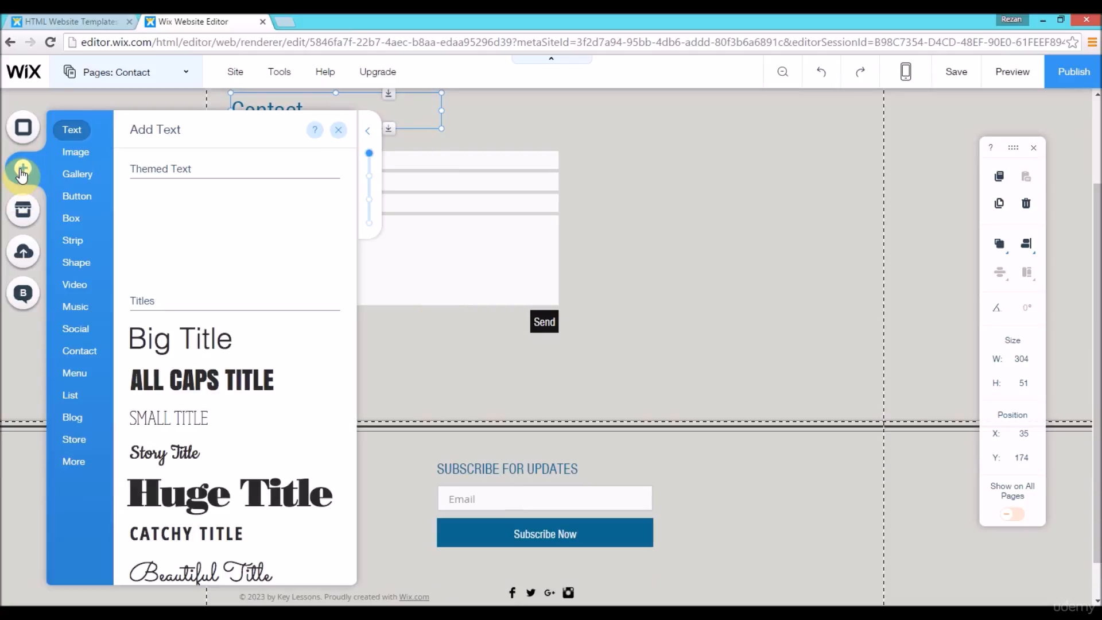
pyautogui.click(75, 468)
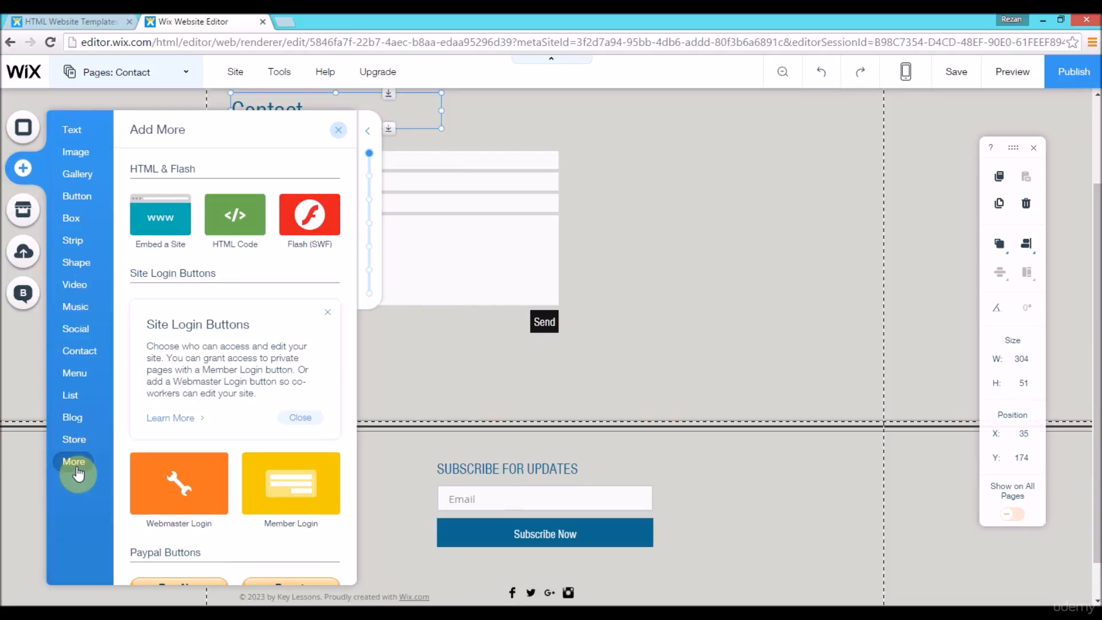
pyautogui.click(75, 267)
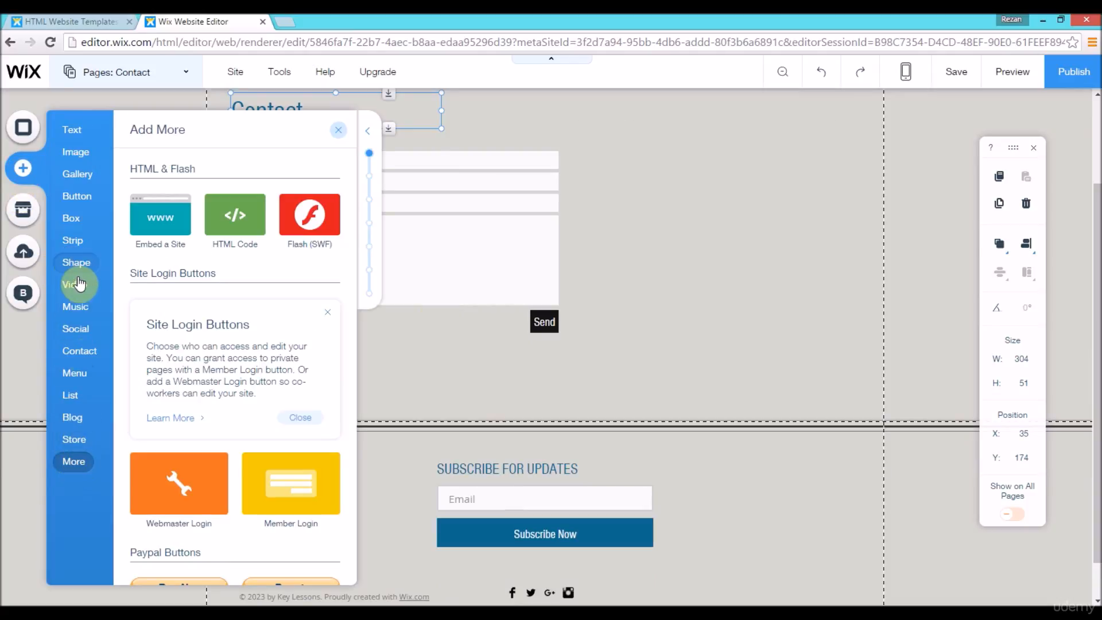
pyautogui.click(82, 388)
pyautogui.click(81, 353)
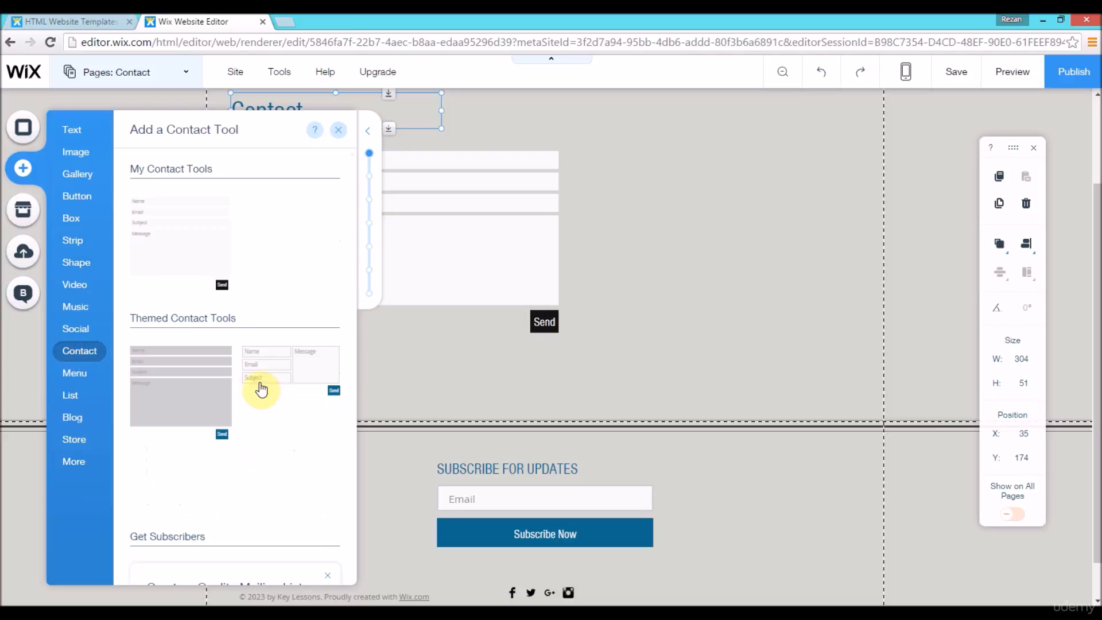
pyautogui.scroll(-2, 355, 219)
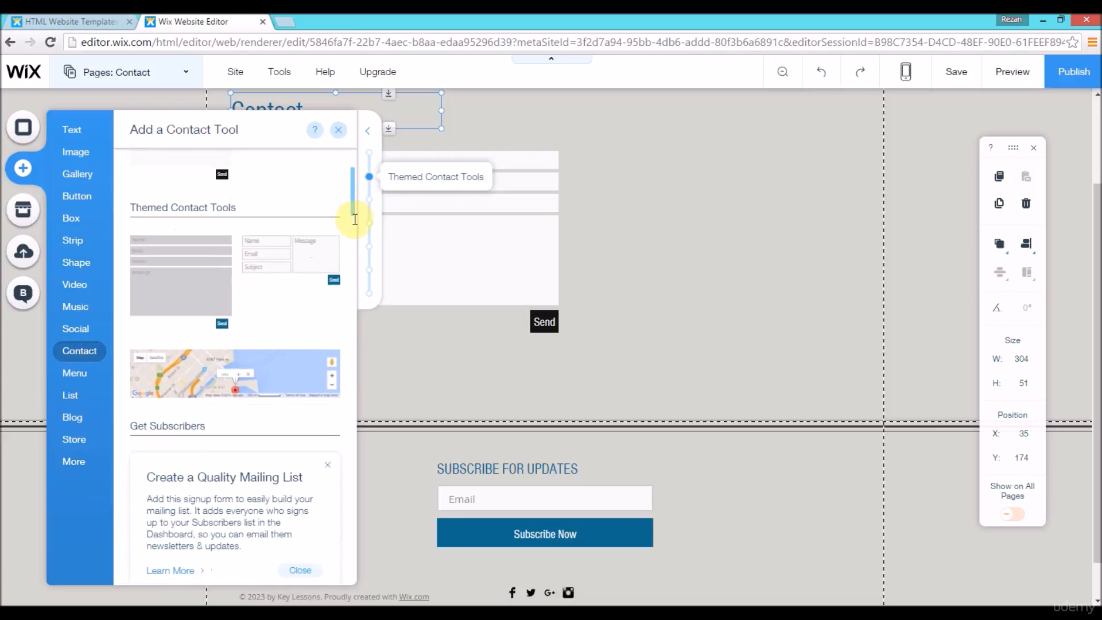
pyautogui.scroll(-2, 203, 322)
pyautogui.moveTo(193, 265); pyautogui.dragTo(535, 384)
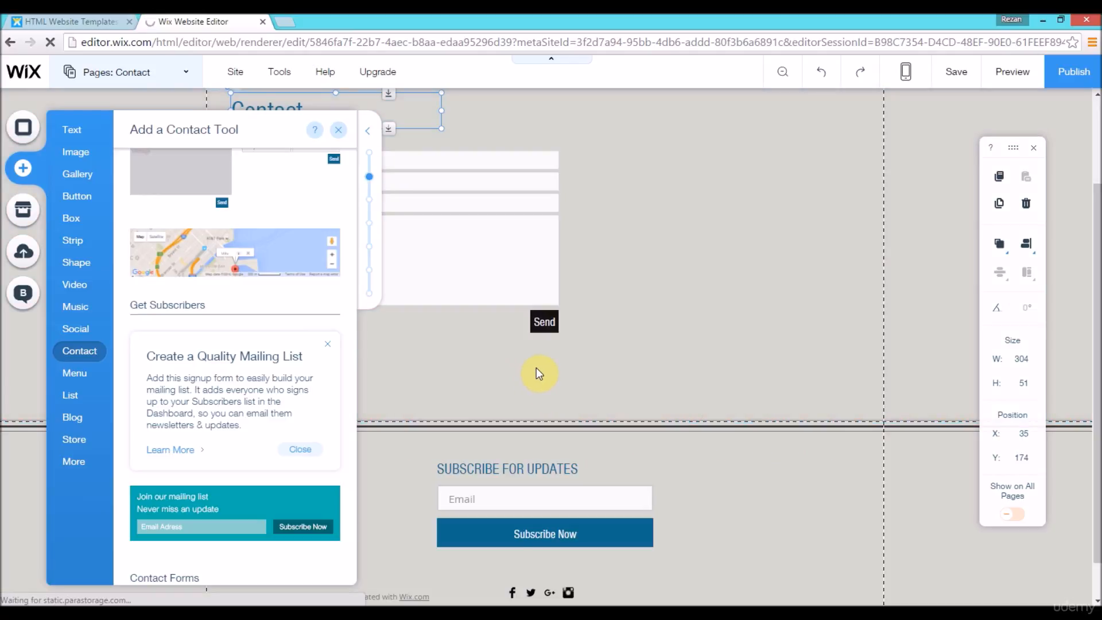
pyautogui.moveTo(566, 410); pyautogui.dragTo(423, 464)
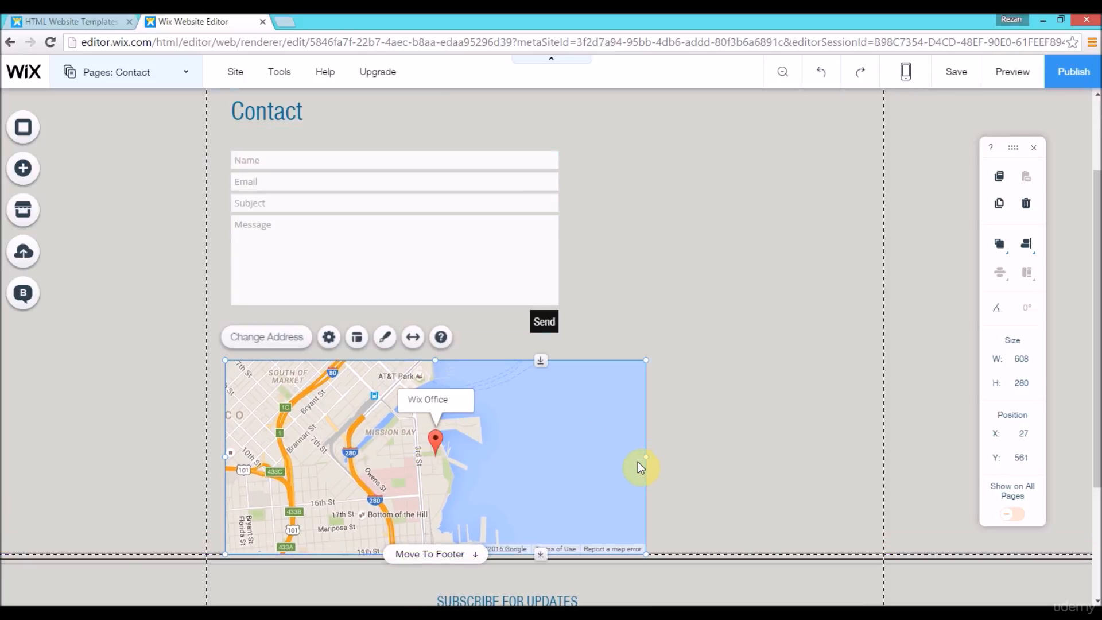
pyautogui.moveTo(646, 458); pyautogui.dragTo(866, 464)
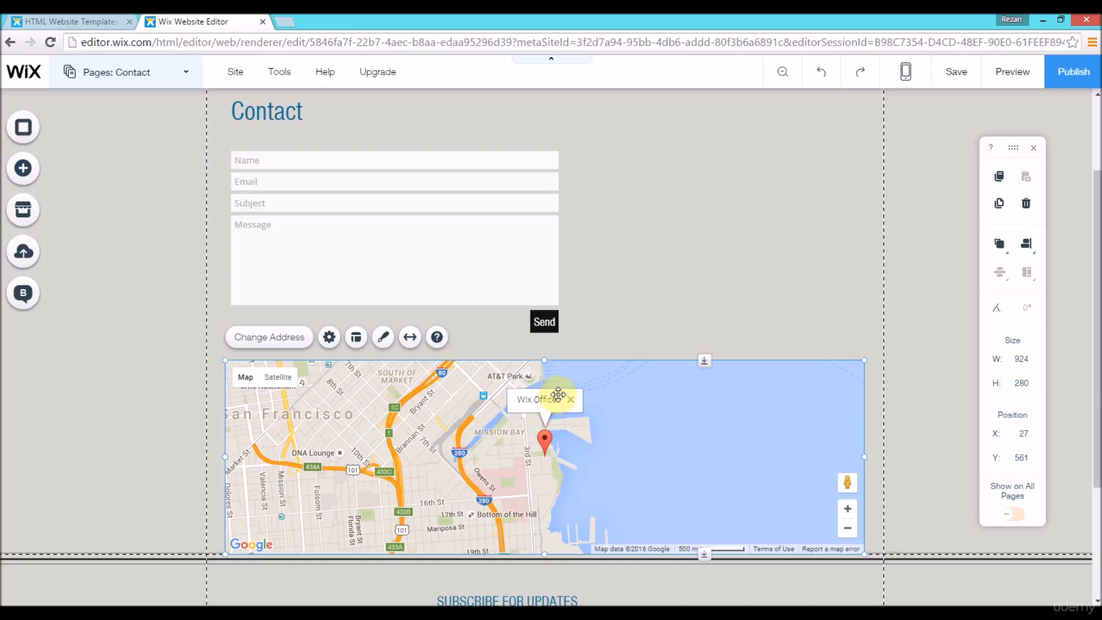
# Step: Replace the map's default location with the new office's street address and find it on the map
pyautogui.click(290, 343)
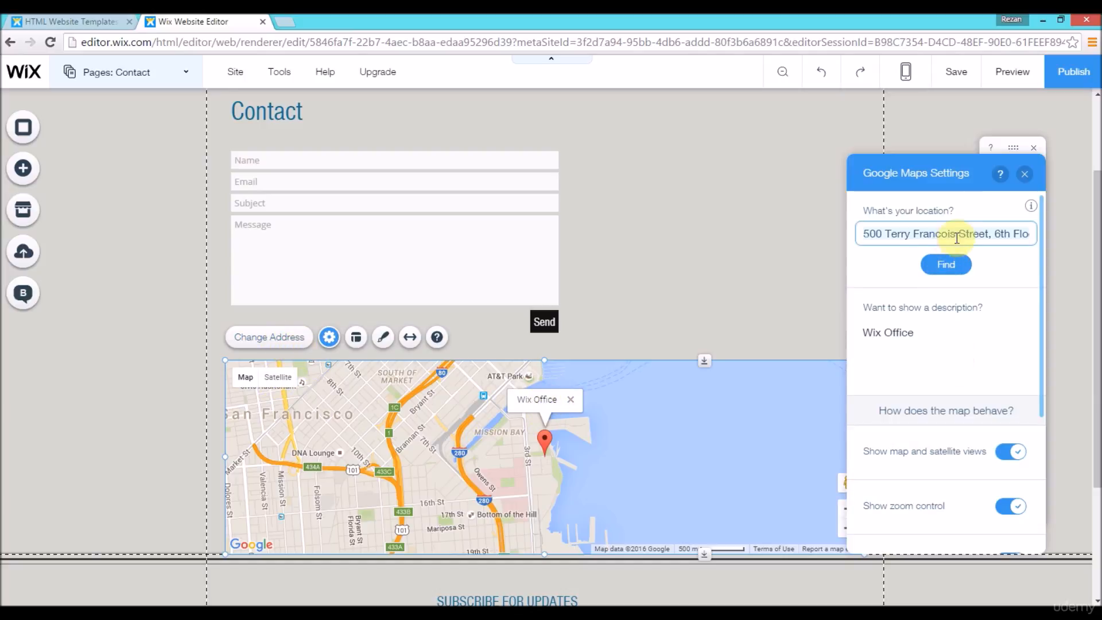
pyautogui.hotkey('ctrl', 'a')
pyautogui.press('BackSpace')
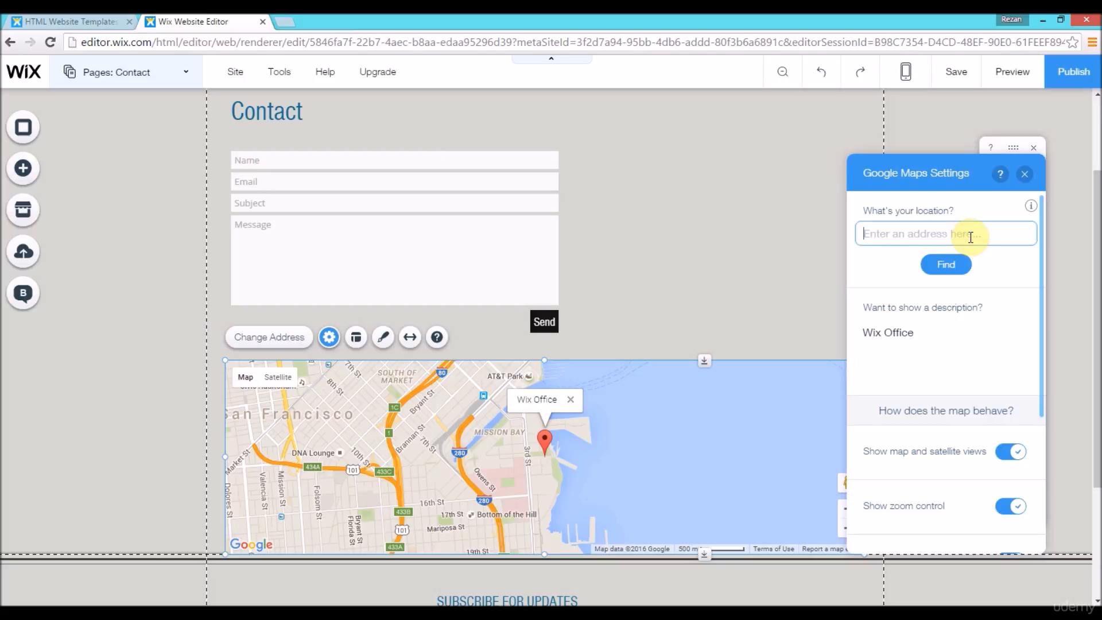
pyautogui.click(947, 264)
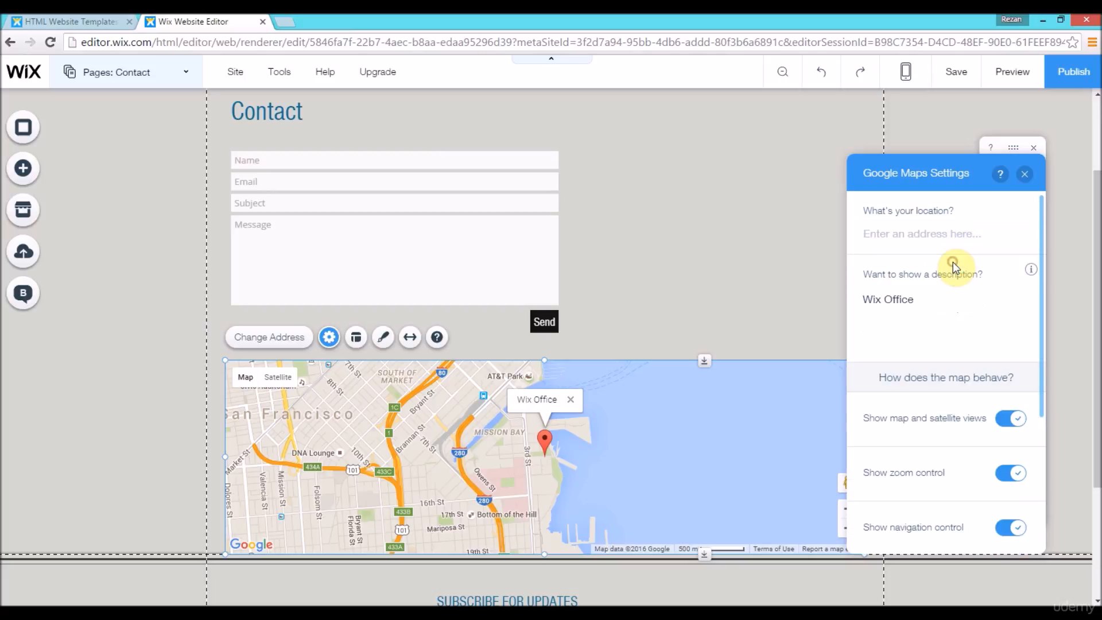
pyautogui.click(976, 236)
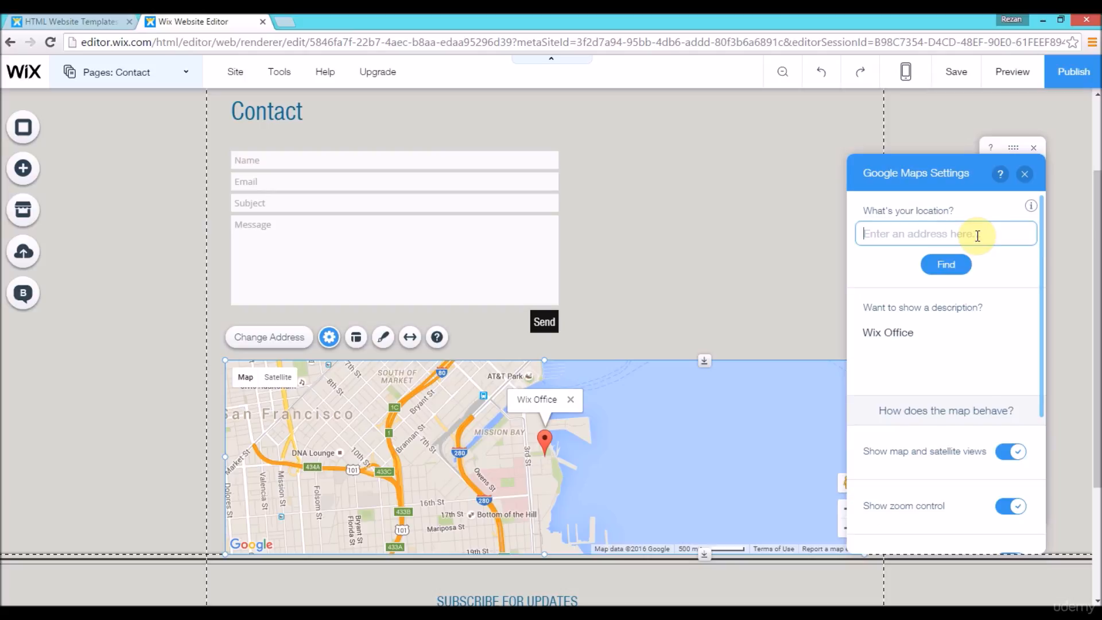
pyautogui.write('205 lincoln street')
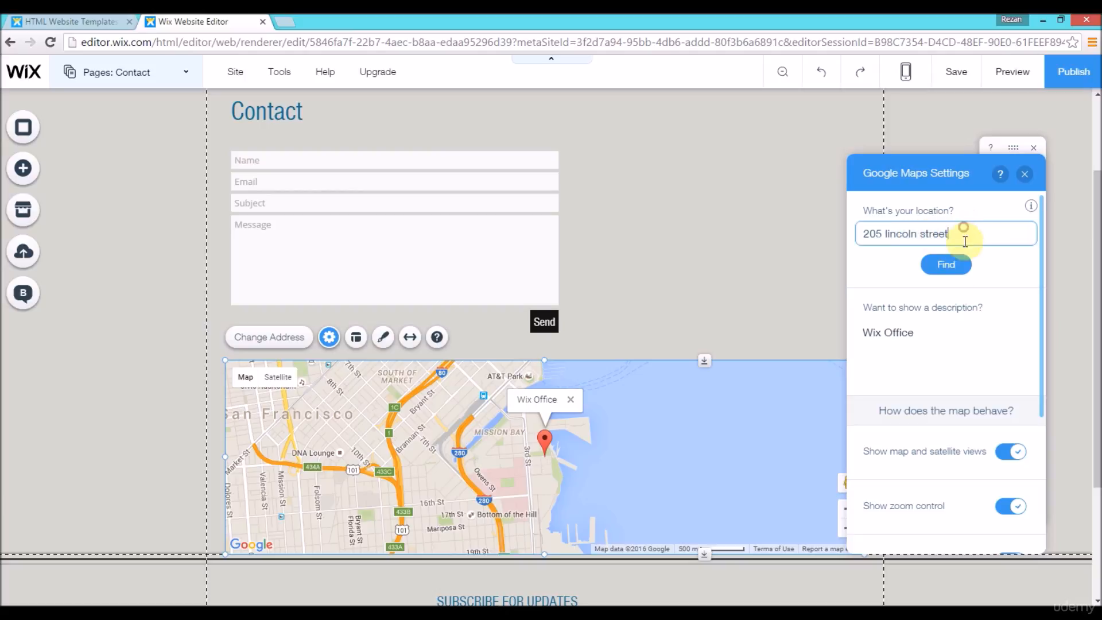
pyautogui.click(956, 264)
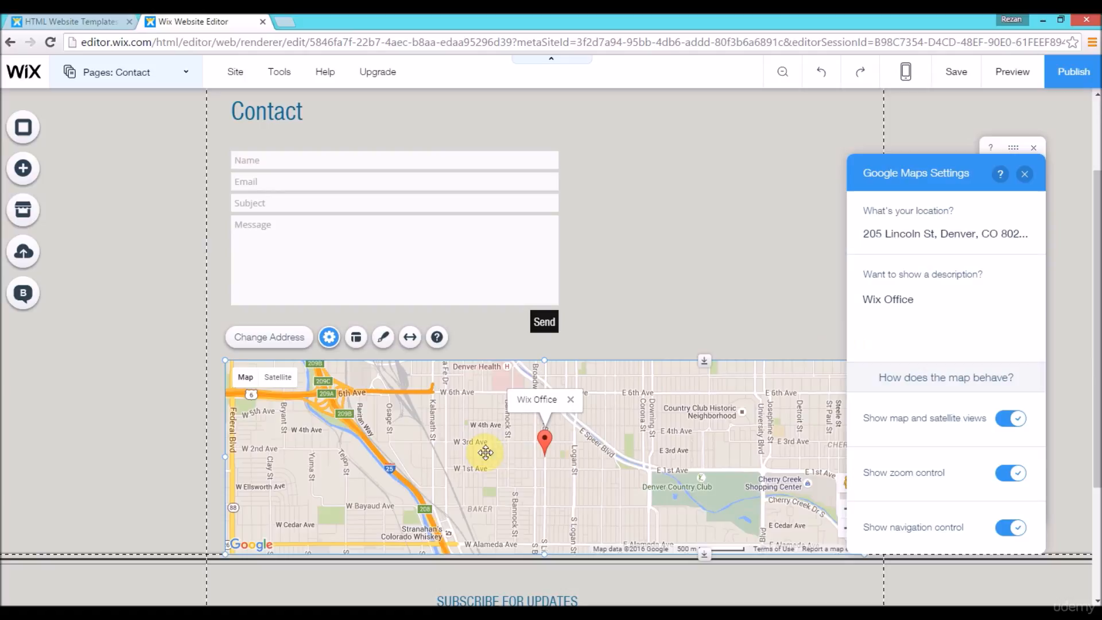
# Step: Change the map marker's description to "Xillionaire Office" and close the map settings
pyautogui.moveTo(1098, 344); pyautogui.dragTo(1098, 348)
pyautogui.scroll(-1, 499, 480)
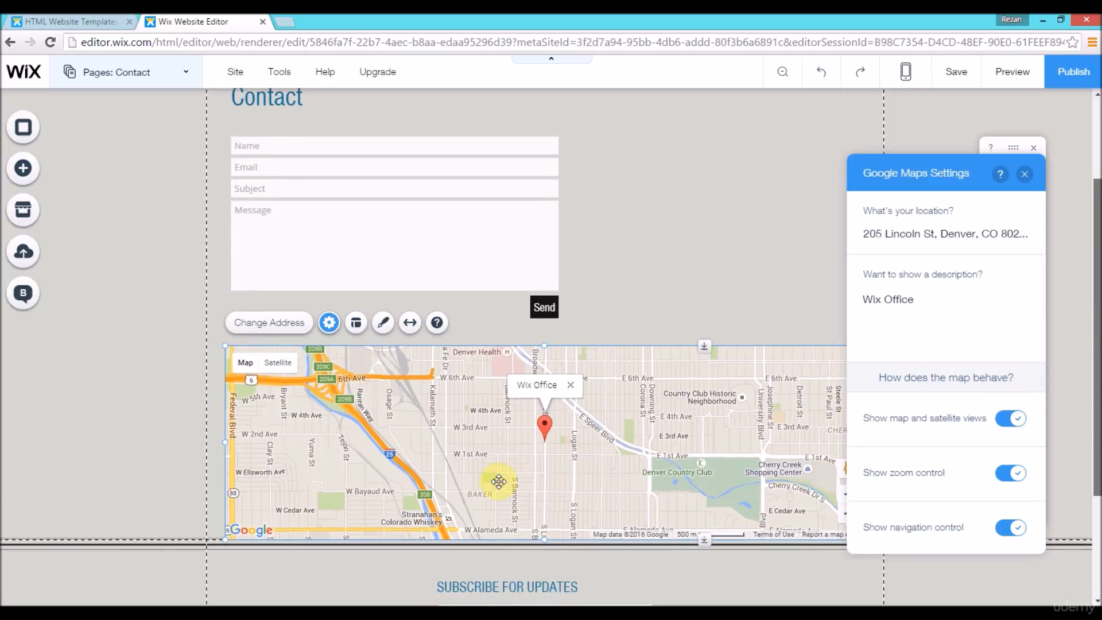
pyautogui.click(936, 302)
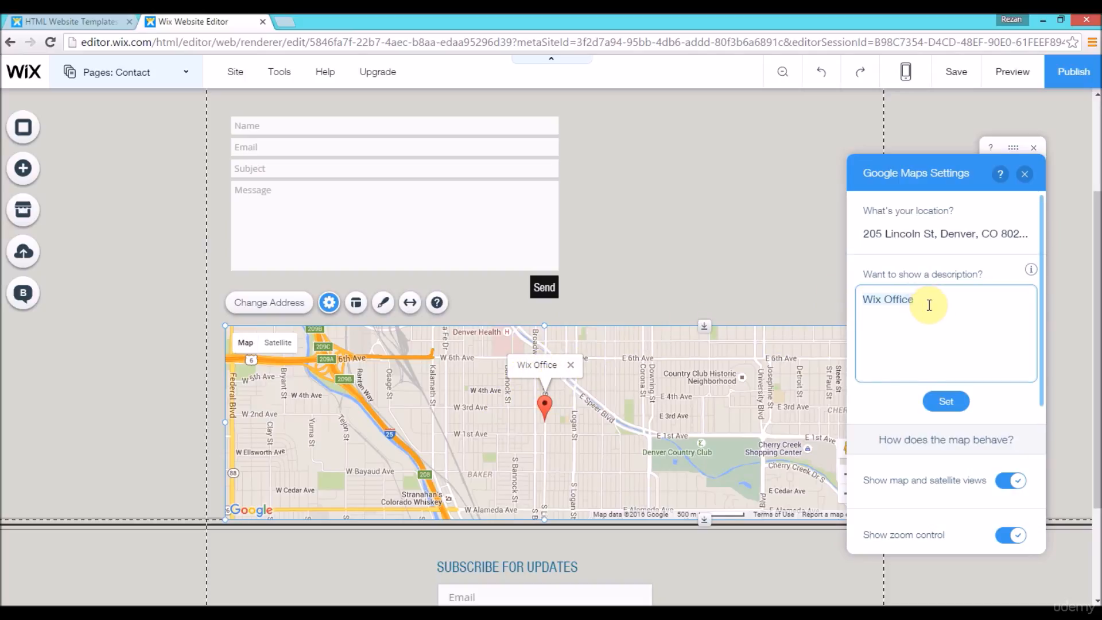
pyautogui.write('Xillionaire')
pyautogui.click(941, 403)
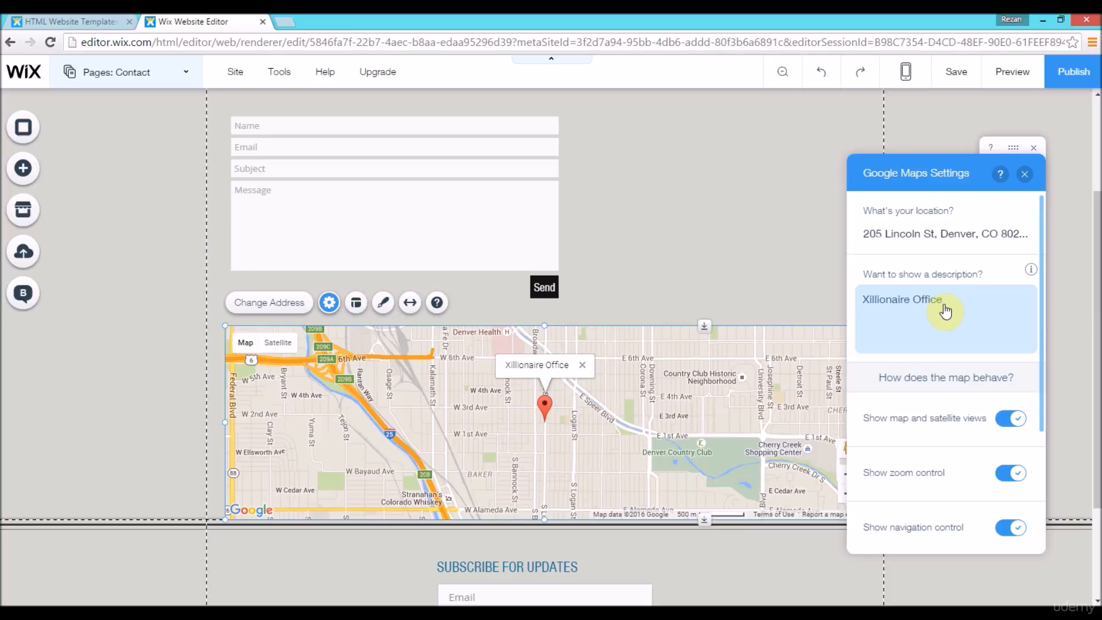
pyautogui.click(1025, 174)
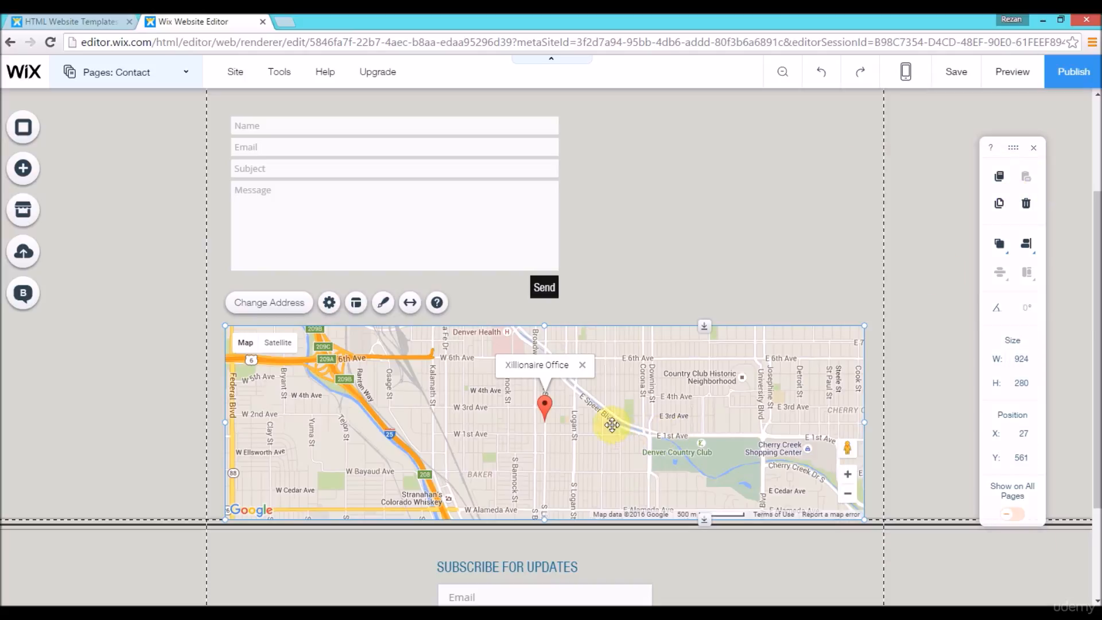
# Step: Delete the map from below the contact form
pyautogui.click(640, 447)
pyautogui.rightClick(641, 447)
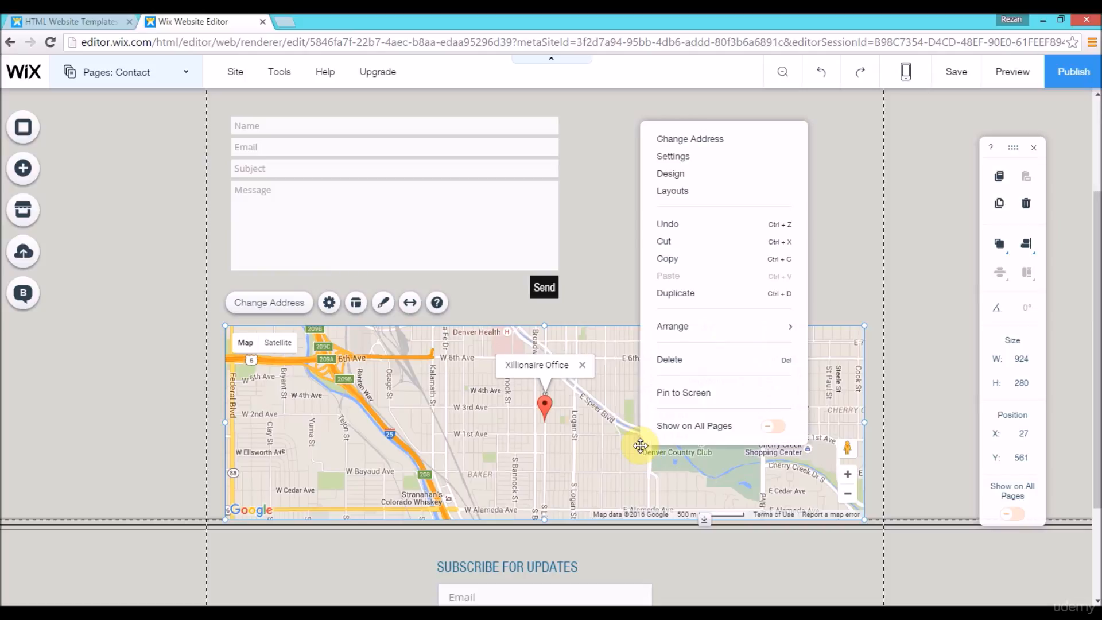
pyautogui.click(704, 368)
# Step: Move the "Subscribe for Updates" form within the footer to about X 41, Y 695
pyautogui.moveTo(1098, 402); pyautogui.dragTo(1094, 580)
pyautogui.click(583, 462)
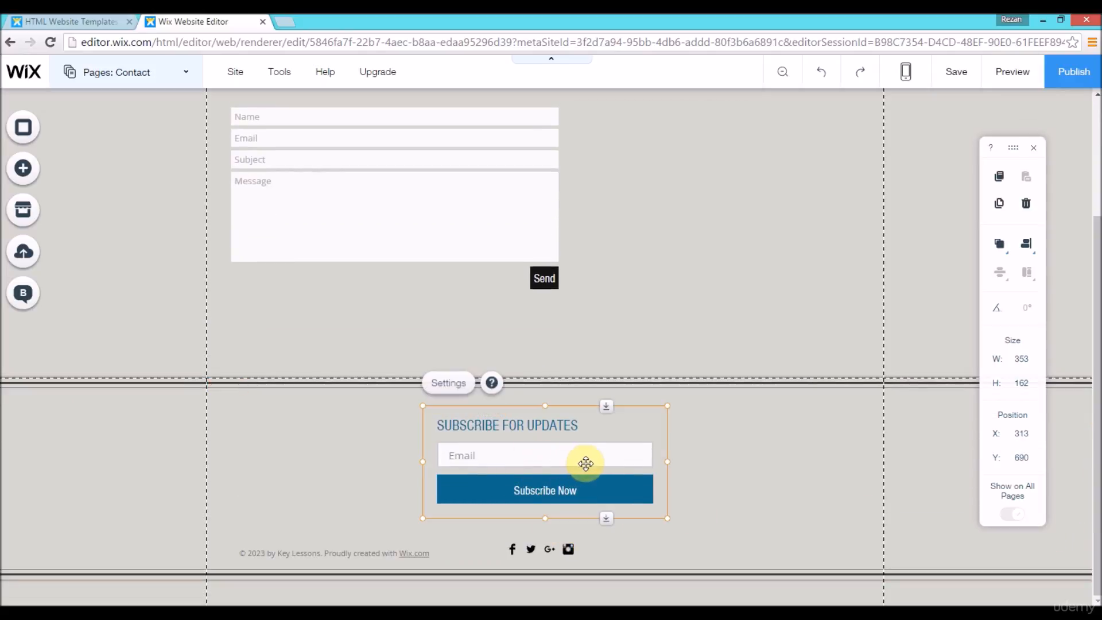
pyautogui.moveTo(592, 463); pyautogui.dragTo(402, 463)
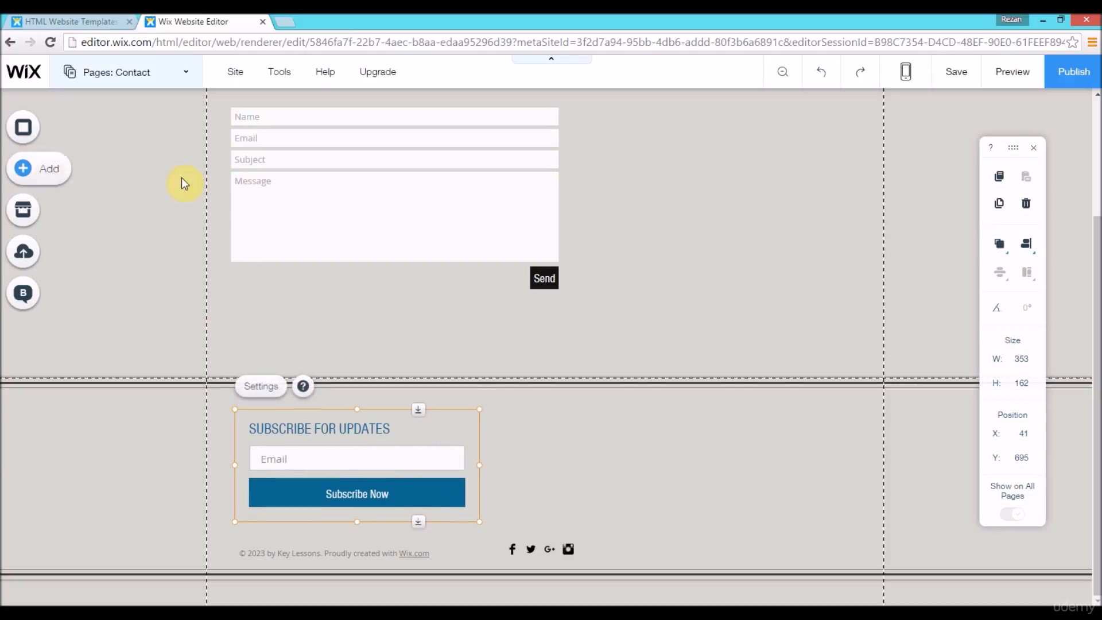
# Step: Copy the page's contact form and paste a second copy of it near the footer
pyautogui.click(421, 181)
pyautogui.rightClick(422, 183)
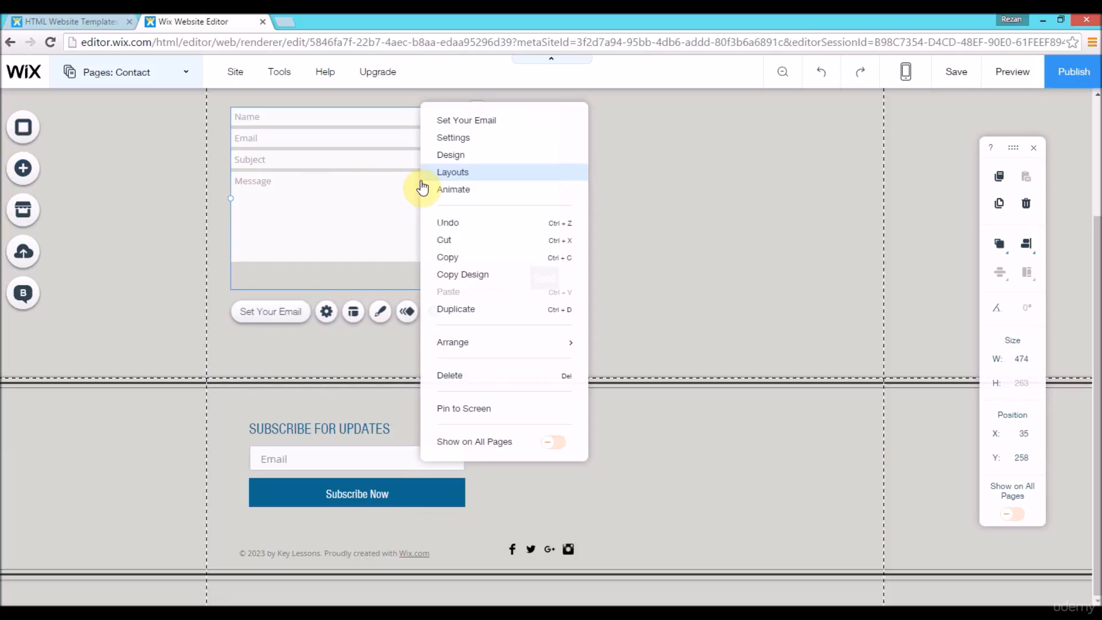
pyautogui.moveTo(509, 348)
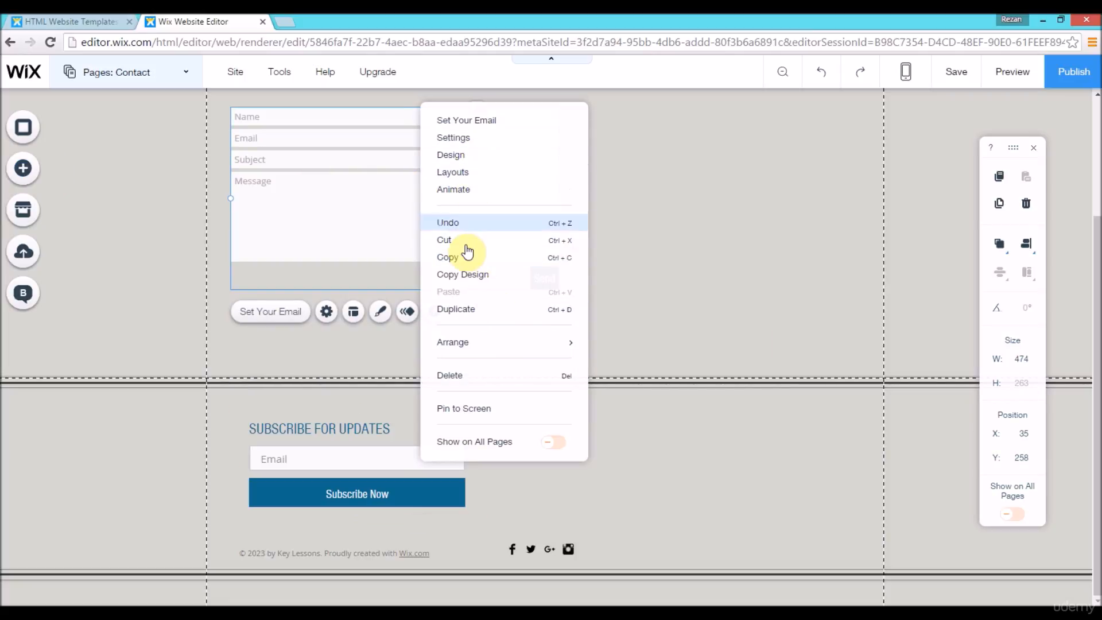
pyautogui.click(463, 258)
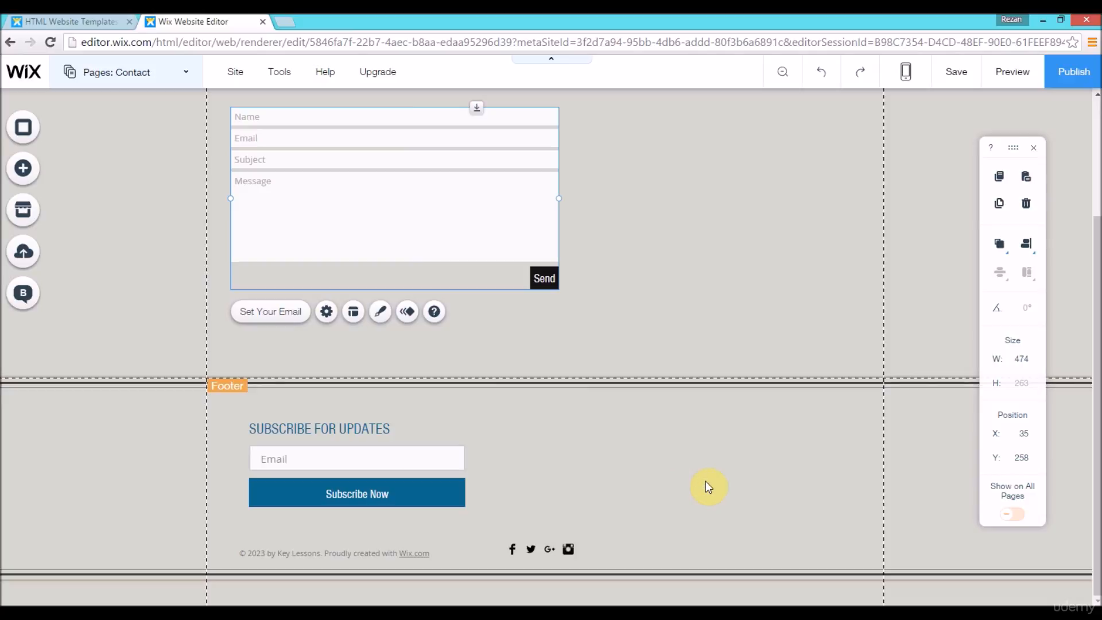
pyautogui.rightClick(705, 481)
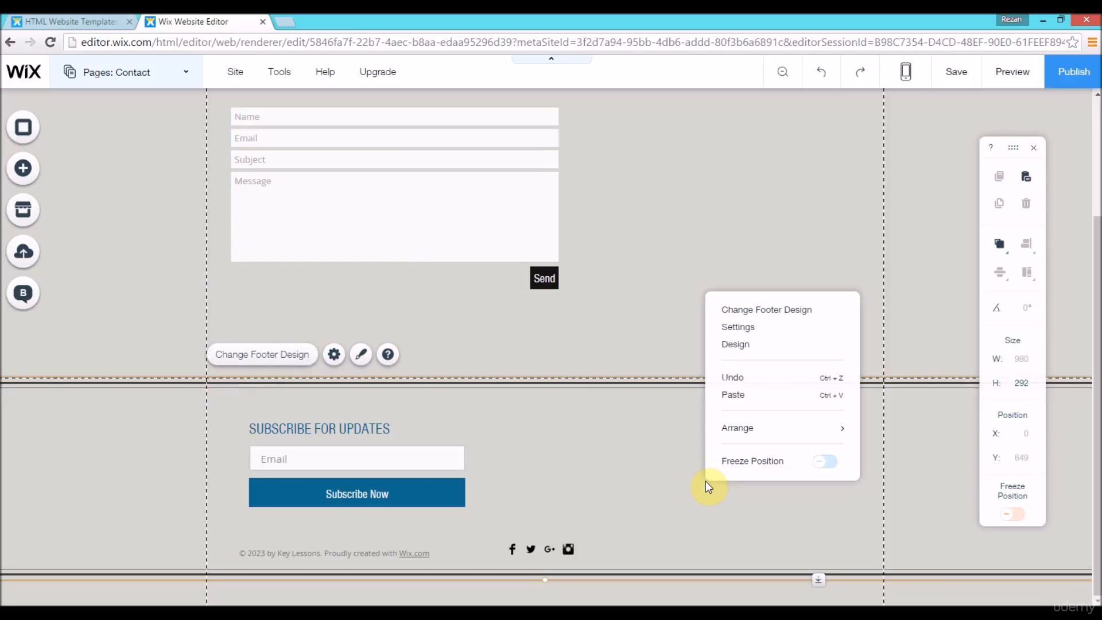
pyautogui.click(760, 395)
# Step: Move the pasted contact form into the footer beside the subscribe form, at about X 493, Y 664
pyautogui.scroll(-2, 1096, 499)
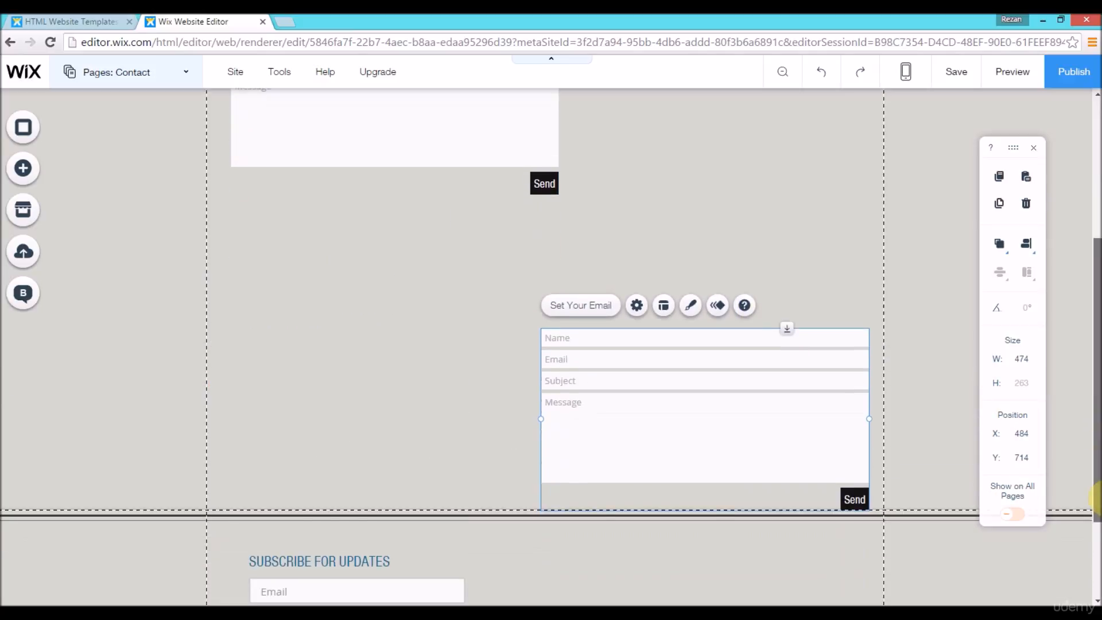
pyautogui.scroll(-3, 1097, 499)
pyautogui.moveTo(706, 308); pyautogui.dragTo(732, 342)
pyautogui.click(728, 398)
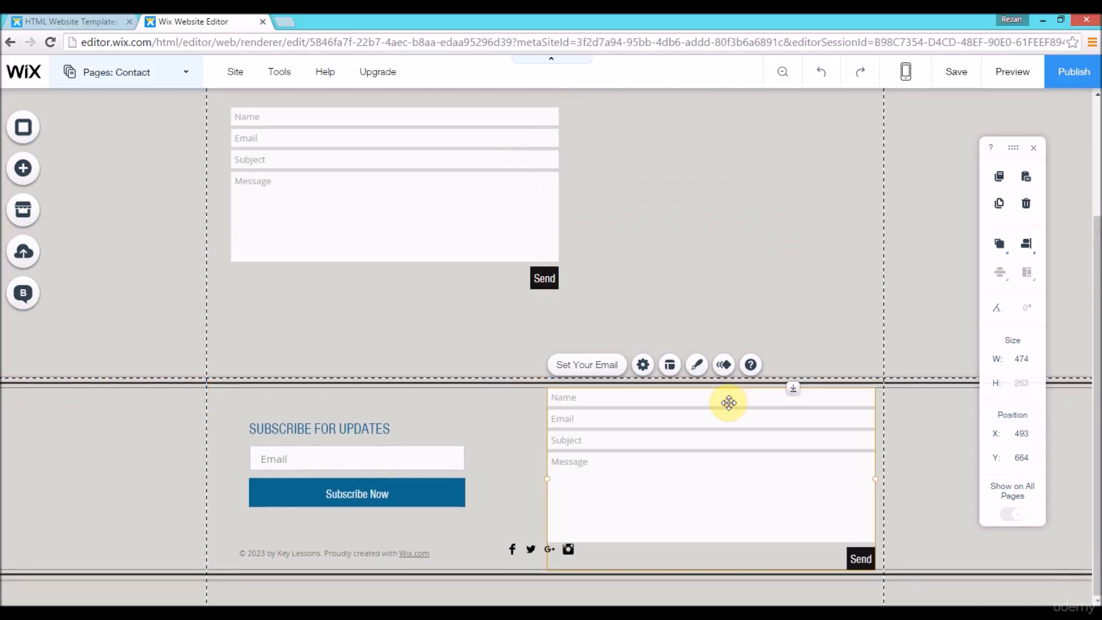
# Step: Move the footer's social bar clear of the copied contact form, to about X 396, Y 900
pyautogui.click(516, 553)
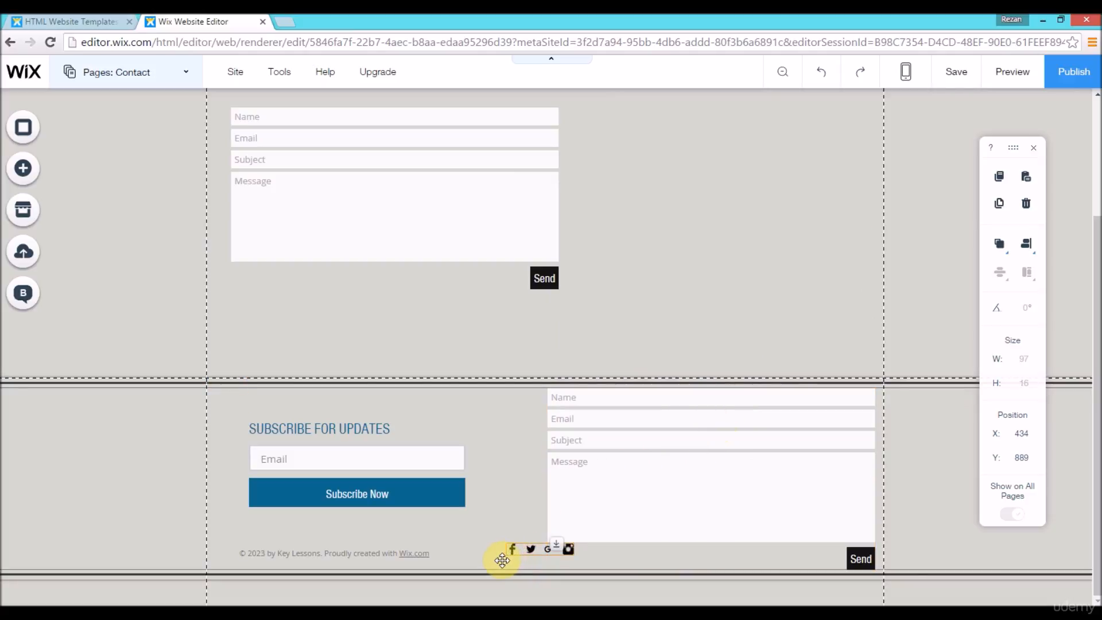
pyautogui.moveTo(504, 553); pyautogui.dragTo(483, 561)
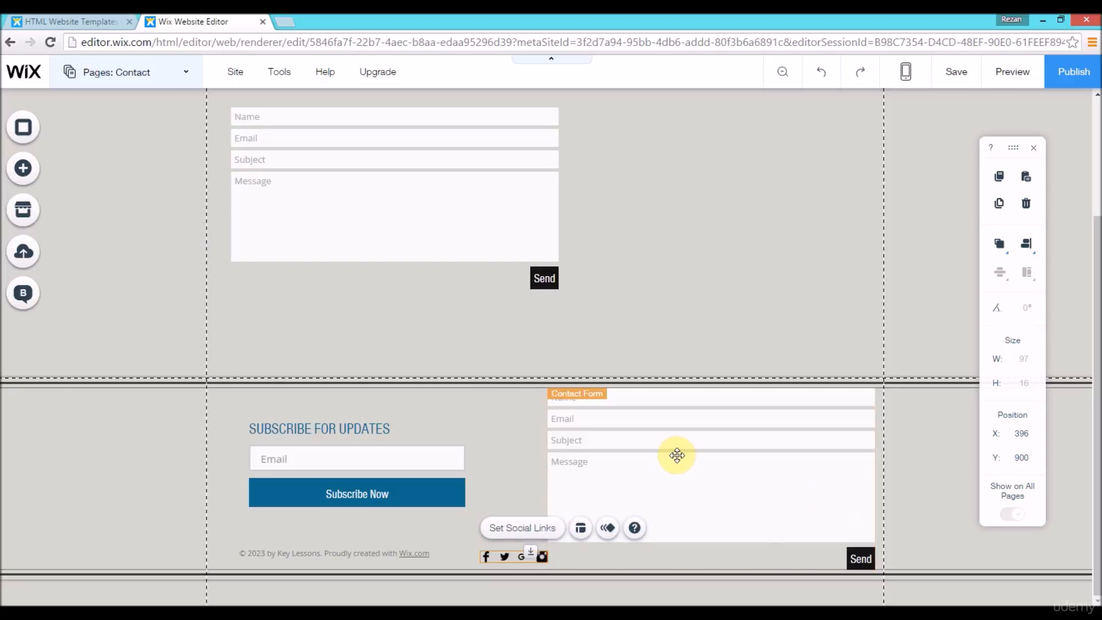
# Step: Preview the site and check the footer's contact form fields on the Business Tools page
pyautogui.moveTo(1098, 334); pyautogui.dragTo(1098, 233)
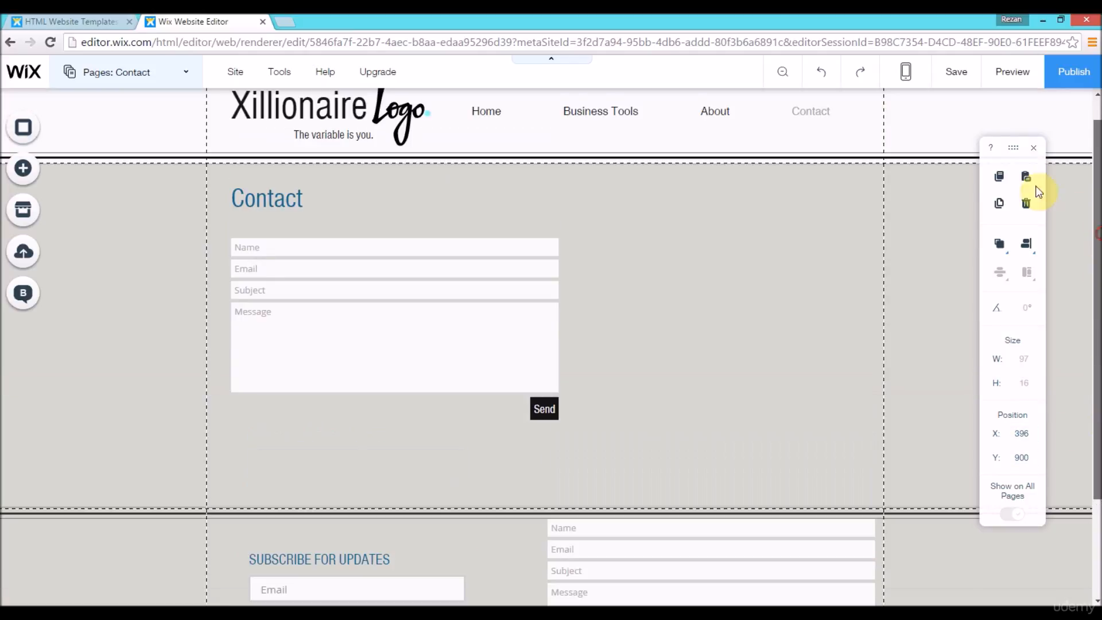
pyautogui.click(1013, 71)
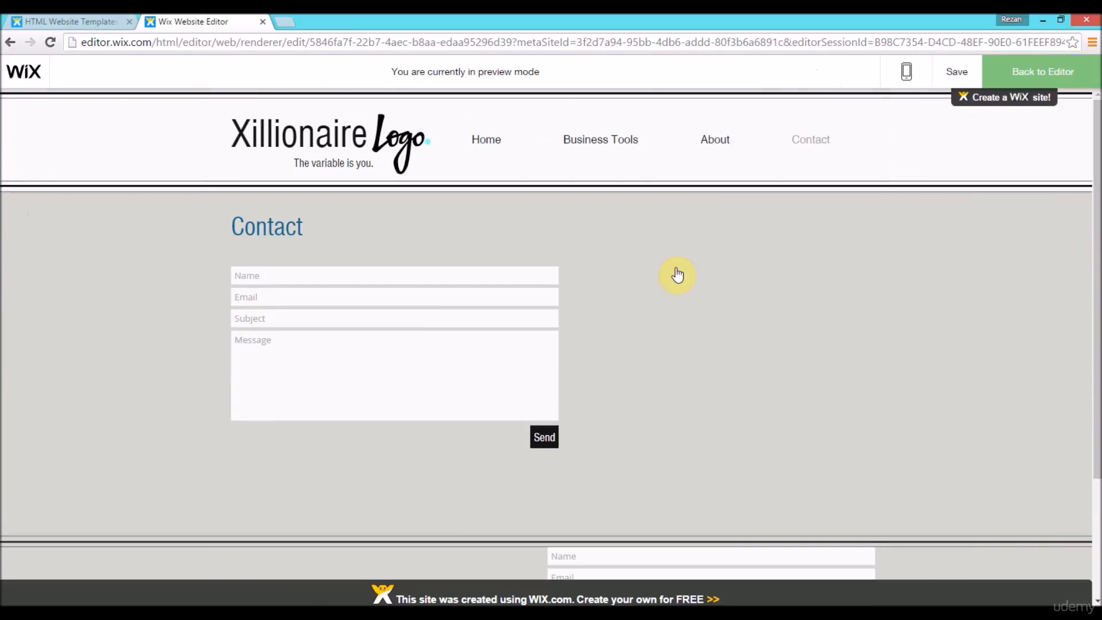
pyautogui.click(631, 144)
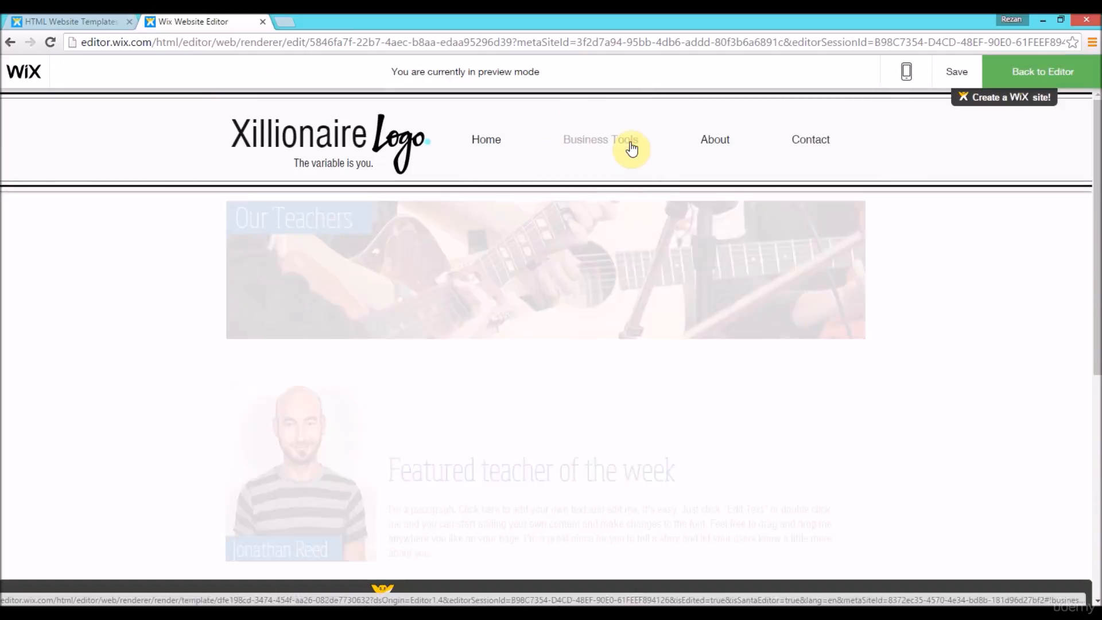
pyautogui.scroll(-5, 1094, 396)
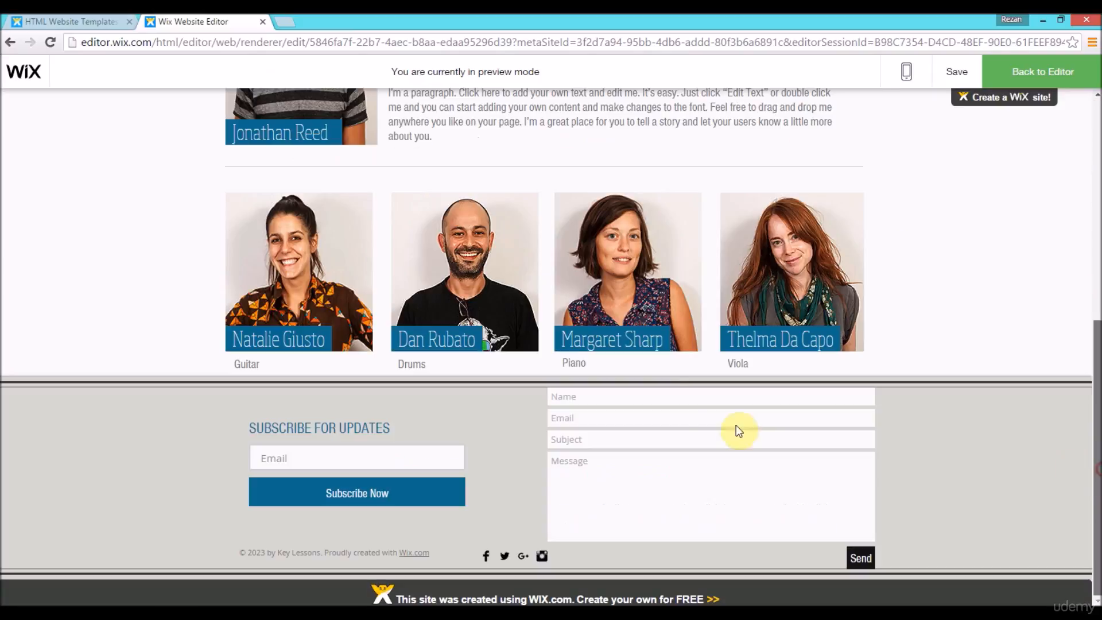
pyautogui.click(603, 418)
pyautogui.click(613, 462)
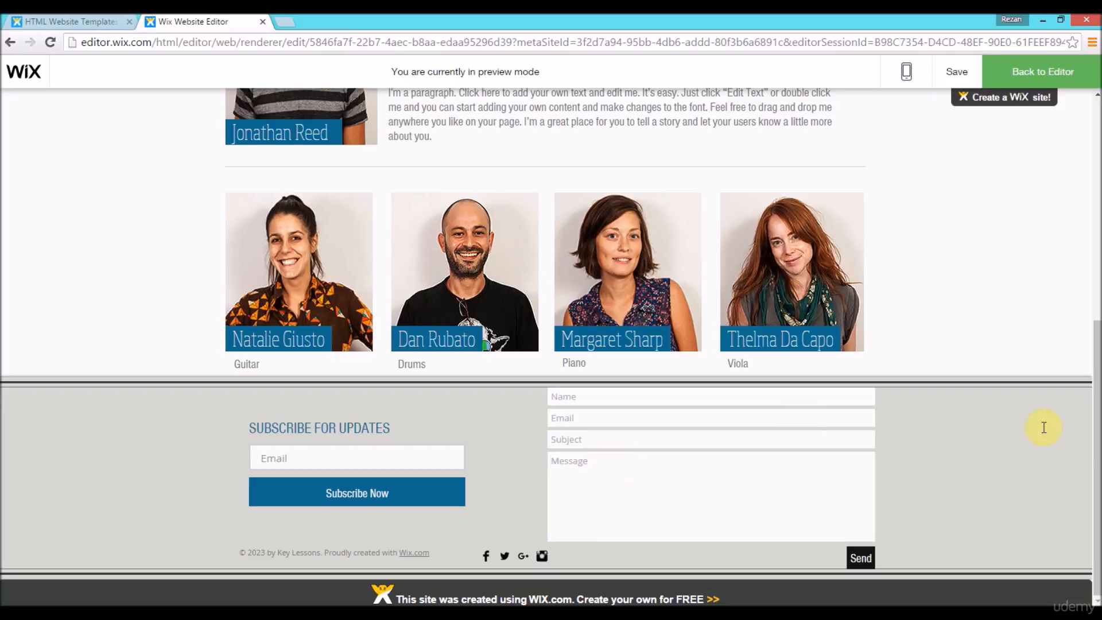
# Step: Remove the contact form from the footer and move the subscribe form to the footer's centre, at about X 313, Y 1061
pyautogui.click(592, 419)
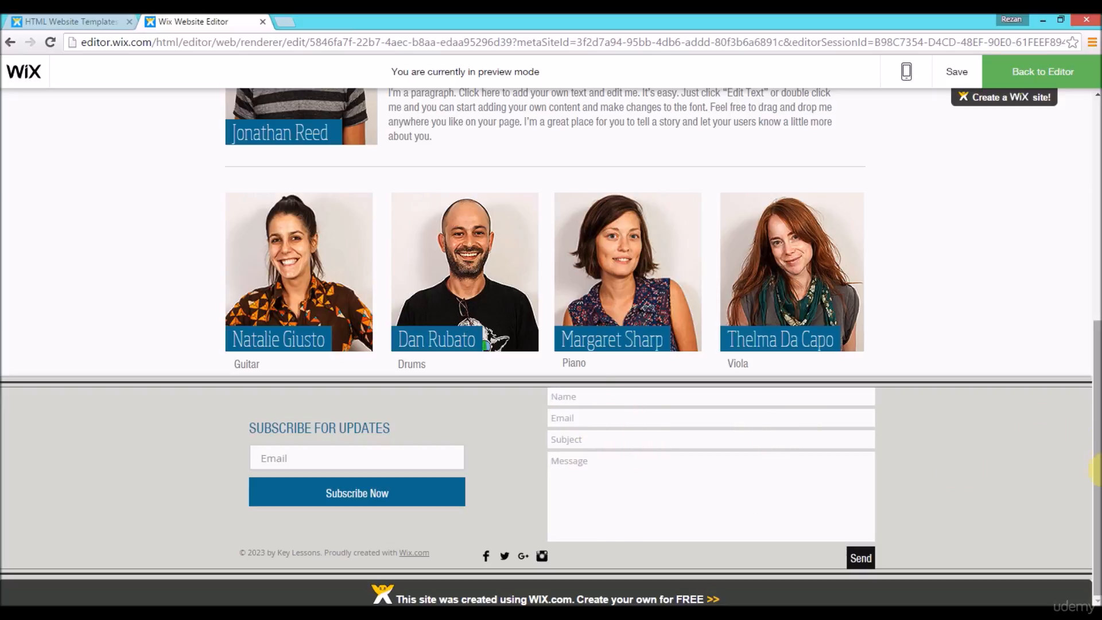
pyautogui.moveTo(1099, 478); pyautogui.dragTo(1094, 155)
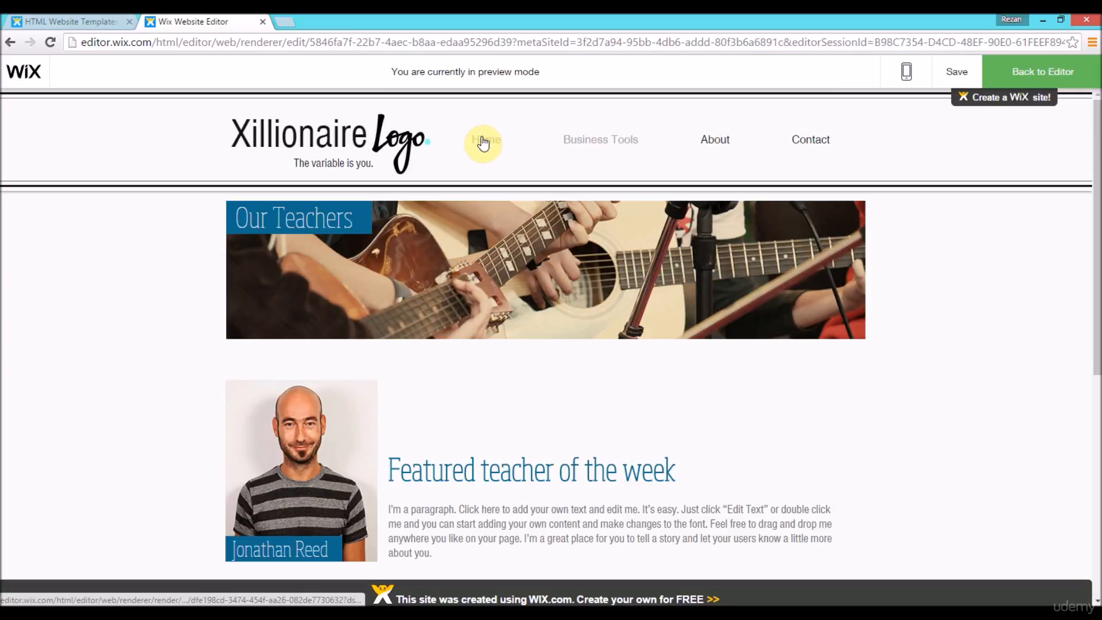
pyautogui.moveTo(1098, 186); pyautogui.dragTo(1099, 476)
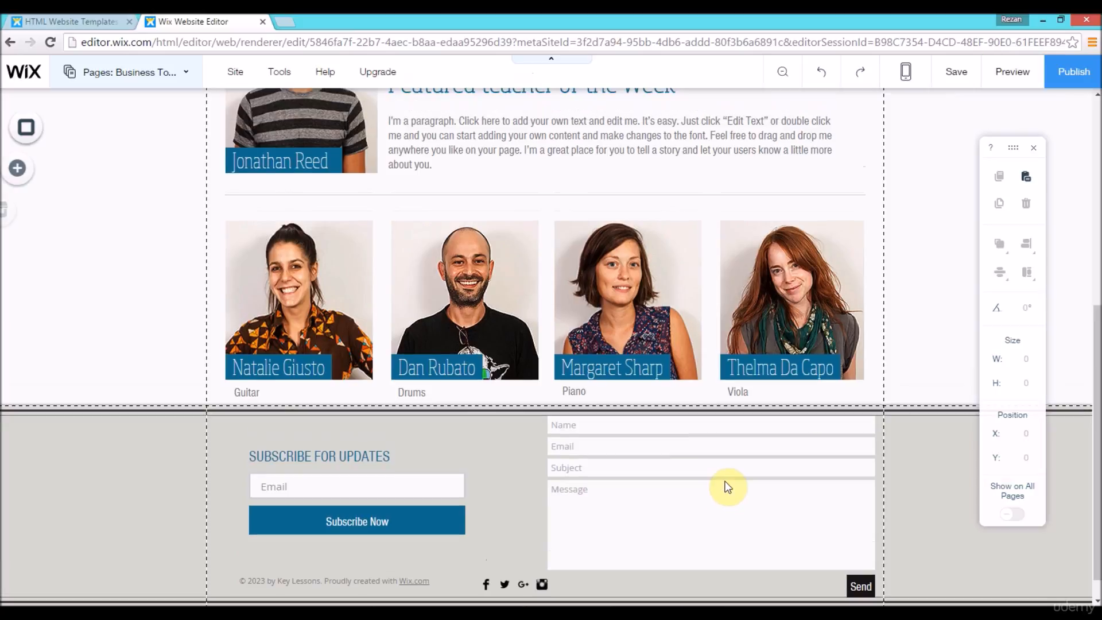
pyautogui.click(713, 487)
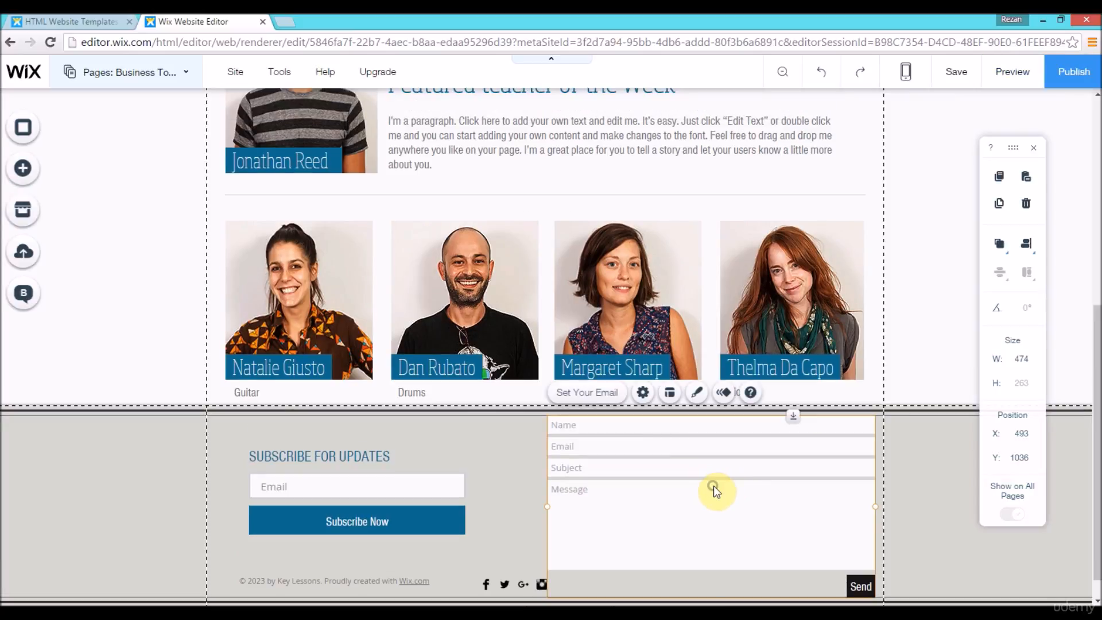
pyautogui.rightClick(714, 485)
pyautogui.click(746, 434)
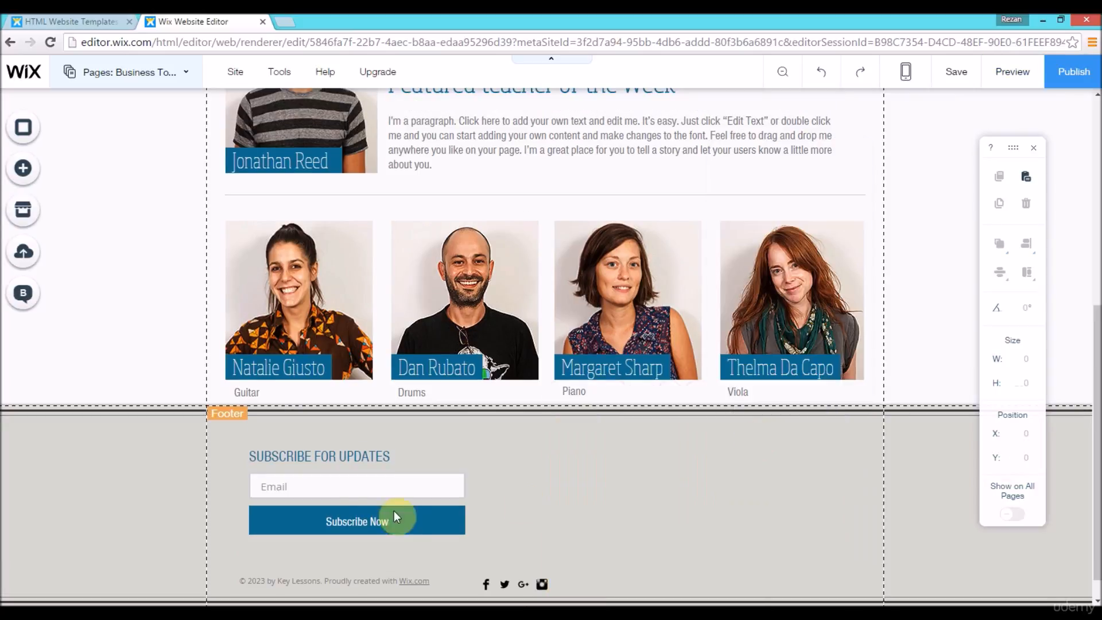
pyautogui.moveTo(522, 488); pyautogui.dragTo(549, 491)
# Step: Preview the Contact page and look over its contact form and the footer's subscribe form
pyautogui.moveTo(1099, 380); pyautogui.dragTo(1099, 225)
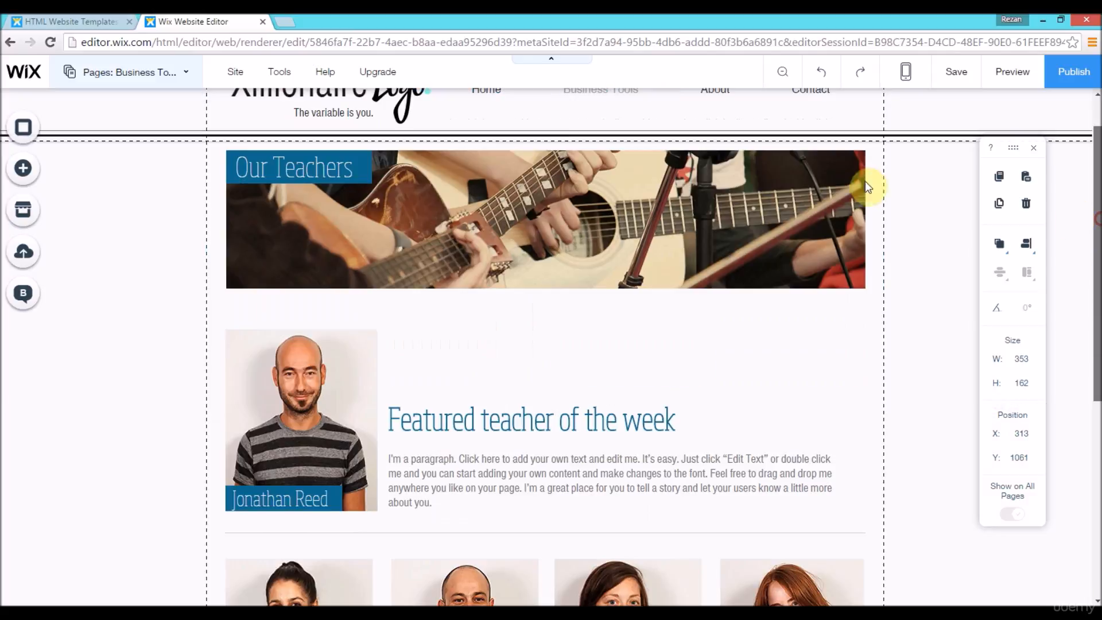
pyautogui.click(996, 72)
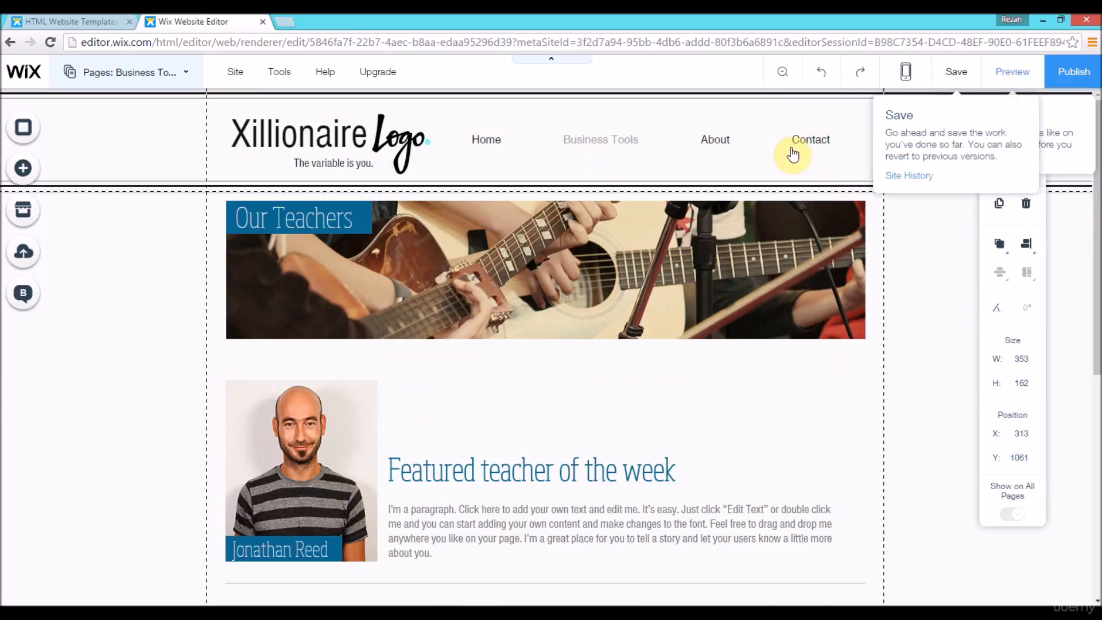
pyautogui.click(809, 143)
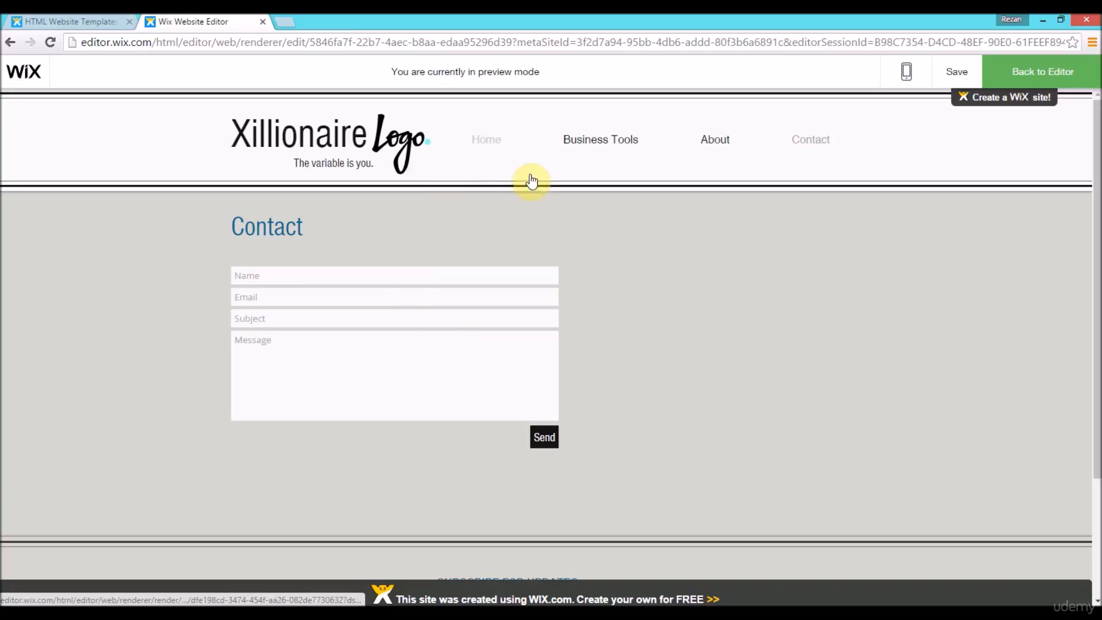
pyautogui.scroll(-1, 1090, 270)
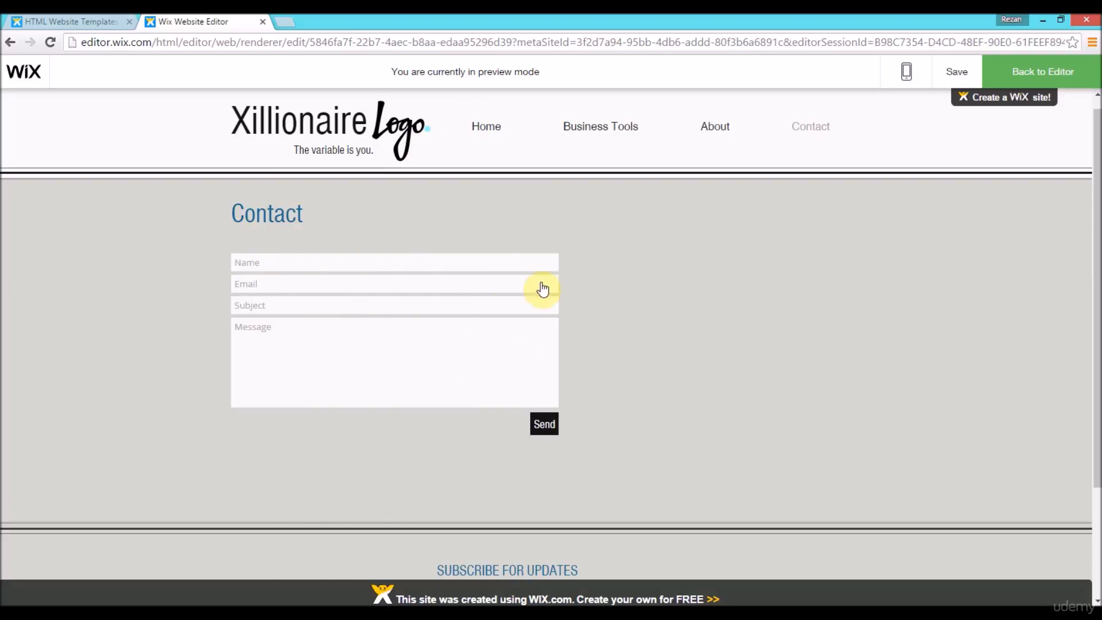
pyautogui.moveTo(1099, 230); pyautogui.dragTo(1100, 304)
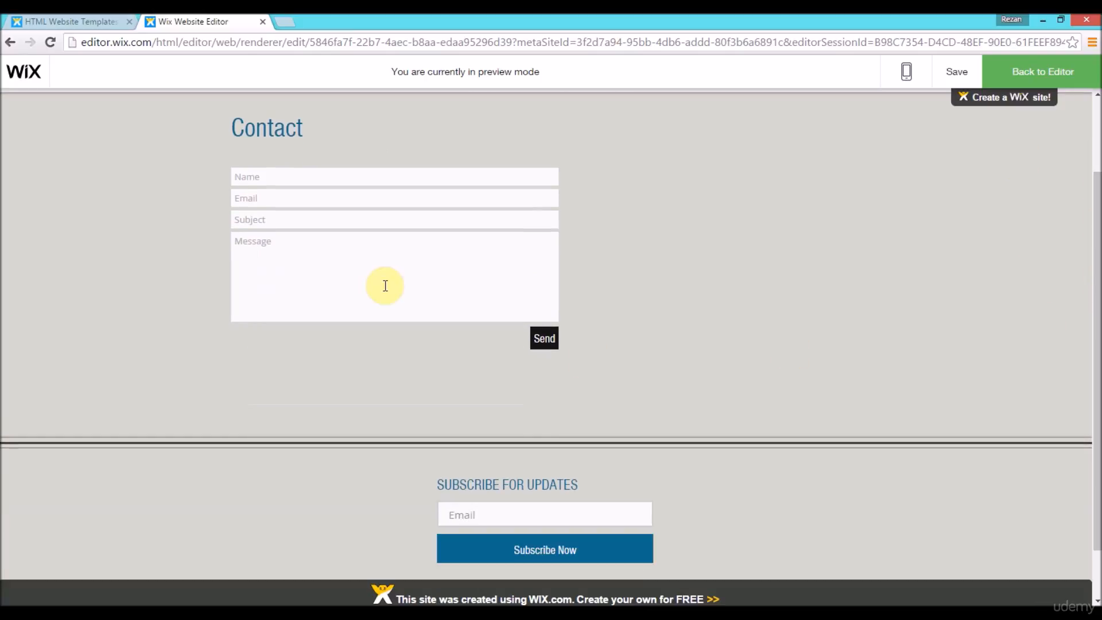
pyautogui.moveTo(1097, 377); pyautogui.dragTo(1098, 343)
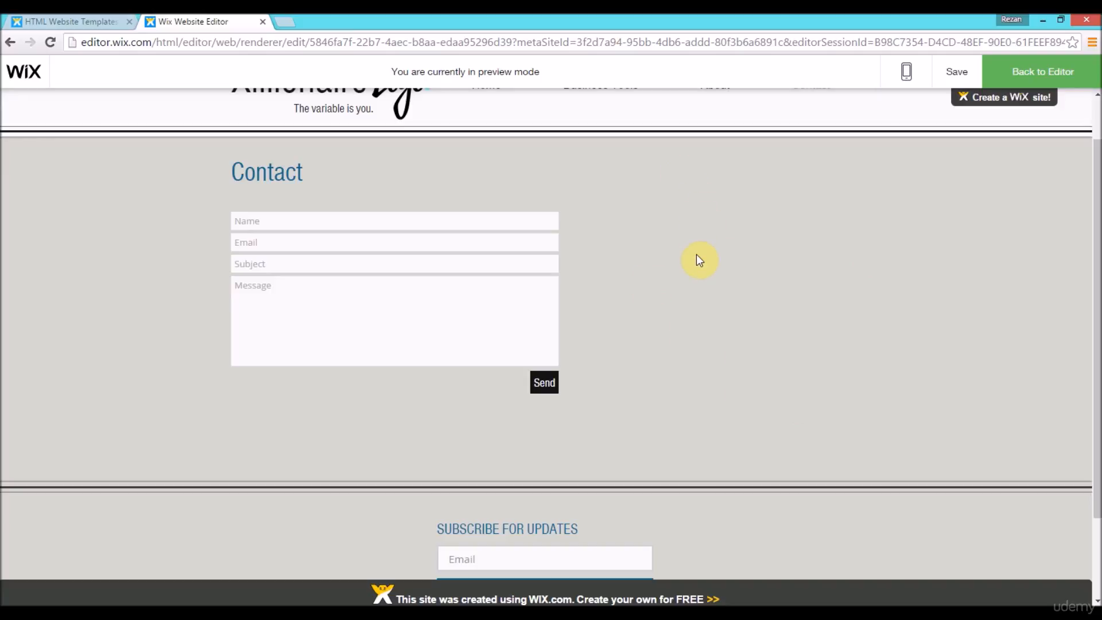
pyautogui.moveTo(1096, 320); pyautogui.dragTo(1096, 250)
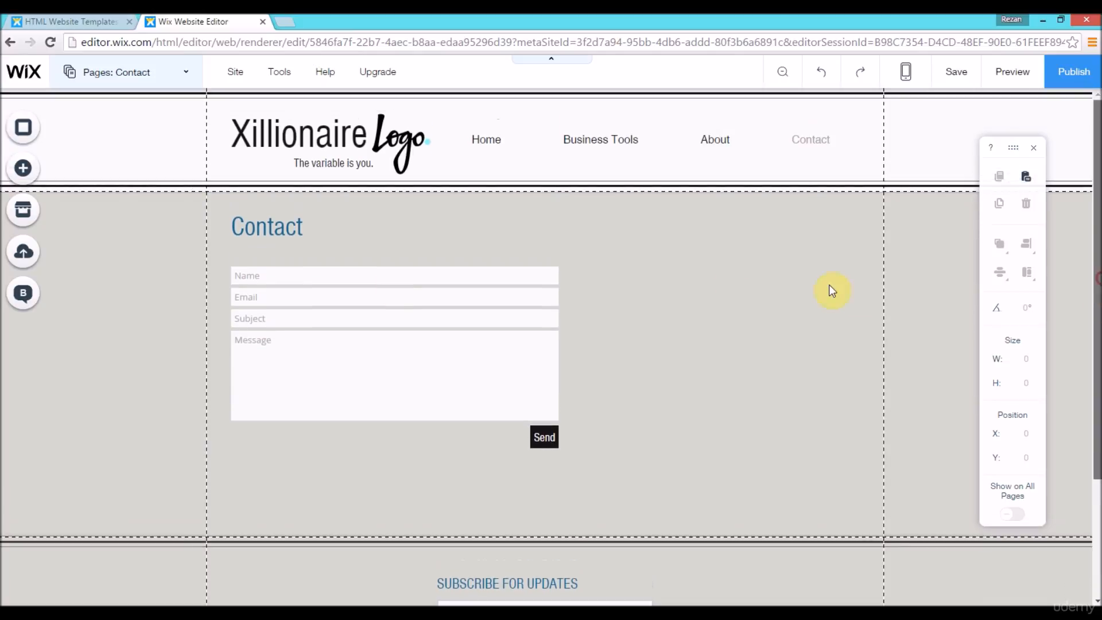
# Step: Copy the Contact page's form and paste a second copy onto the same page
pyautogui.click(433, 345)
pyautogui.rightClick(434, 349)
pyautogui.moveTo(431, 349)
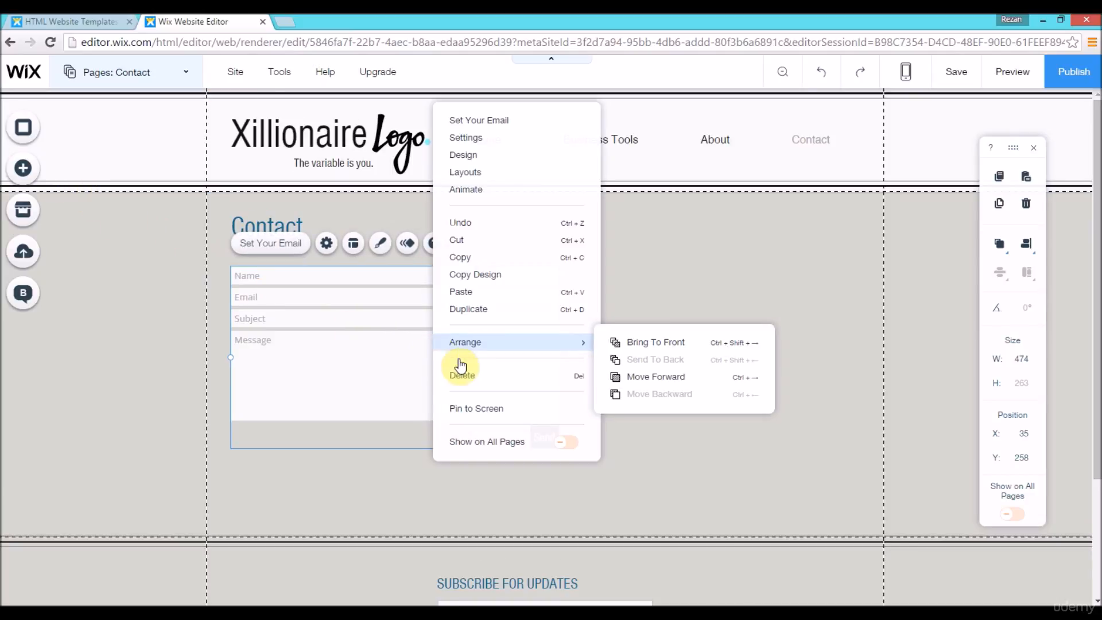
pyautogui.click(509, 257)
pyautogui.click(664, 309)
pyautogui.rightClick(663, 308)
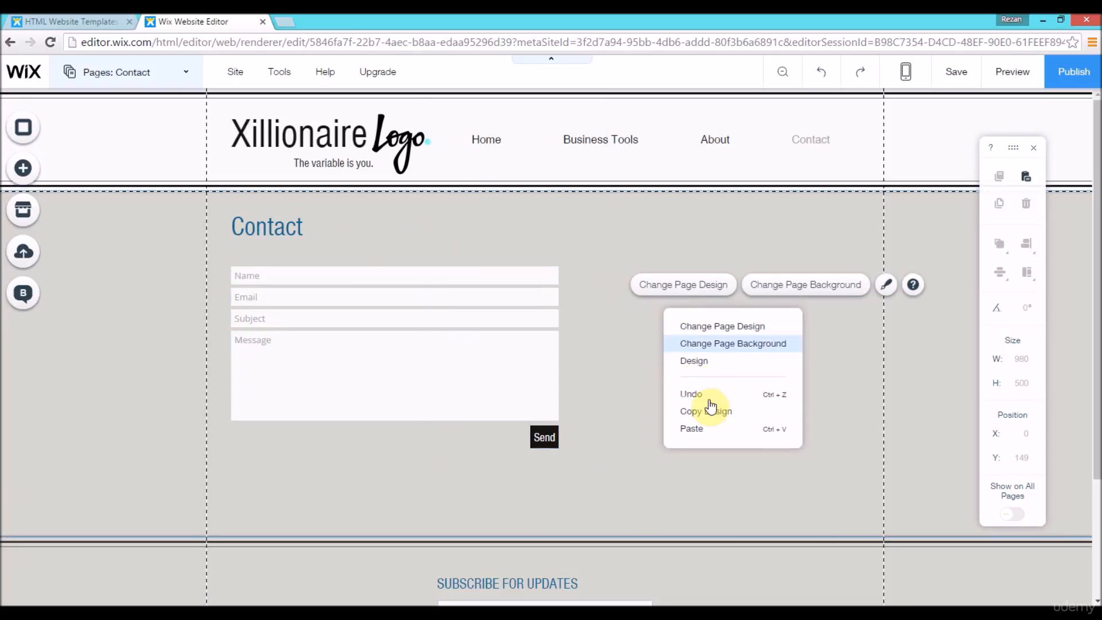
pyautogui.click(696, 430)
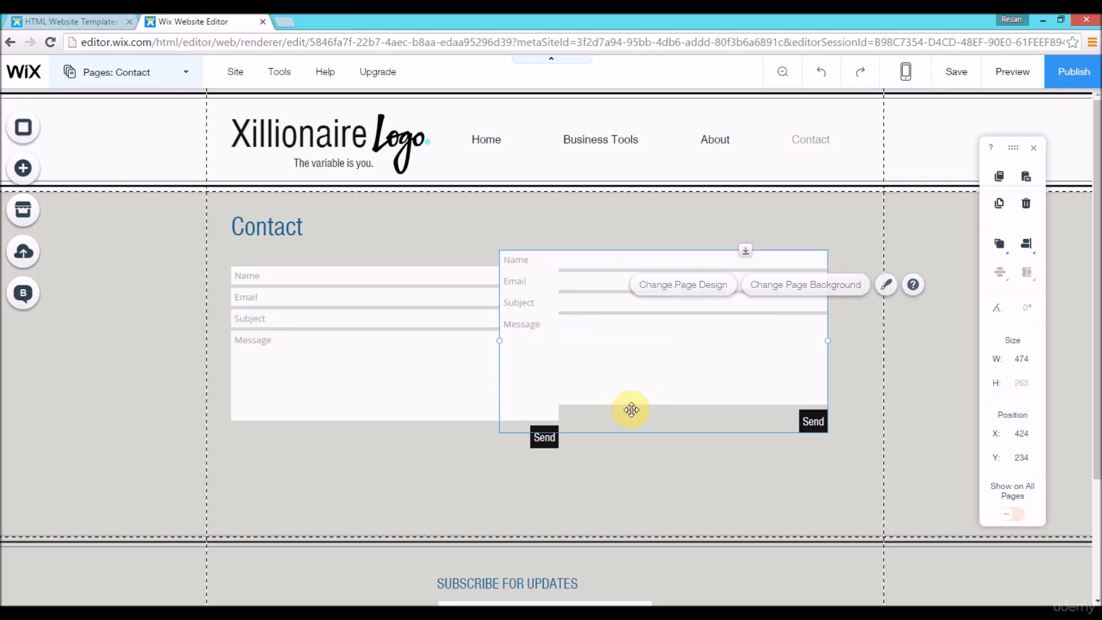
# Step: Arrange the two forms side by side, the original at about X 7, Y 258 and the copy at about X 506, Y 258
pyautogui.moveTo(690, 361)
pyautogui.mouseDown()
pyautogui.moveTo(709, 364)
pyautogui.moveTo(698, 362)
pyautogui.mouseUp()
pyautogui.moveTo(403, 352)
pyautogui.mouseDown()
pyautogui.moveTo(379, 352)
pyautogui.moveTo(389, 351)
pyautogui.mouseUp()
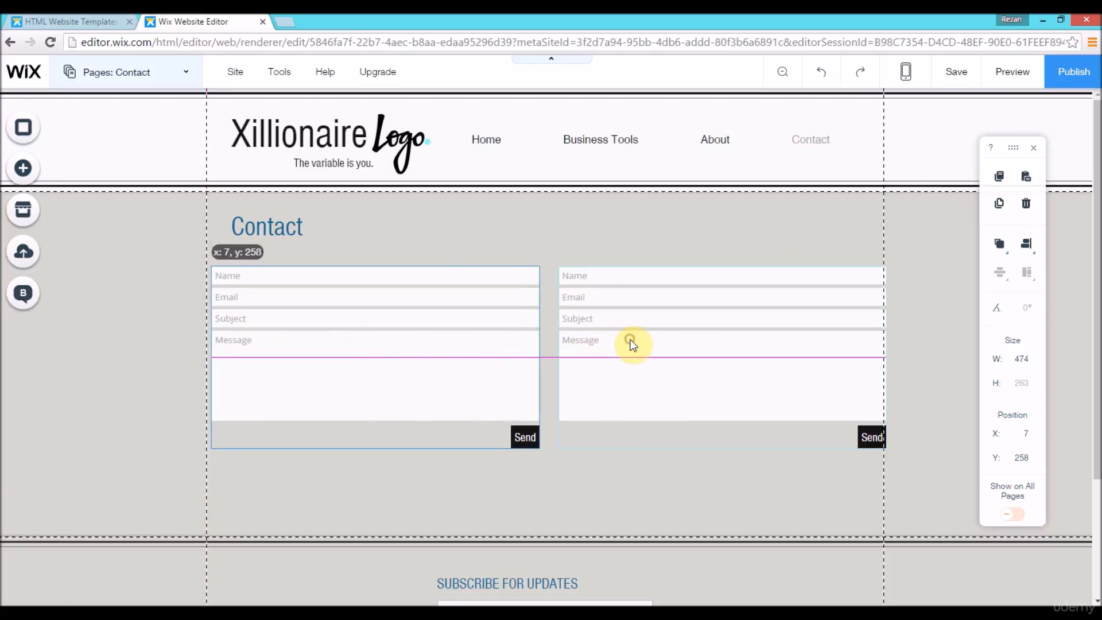
pyautogui.click(659, 345)
pyautogui.moveTo(671, 349); pyautogui.dragTo(668, 353)
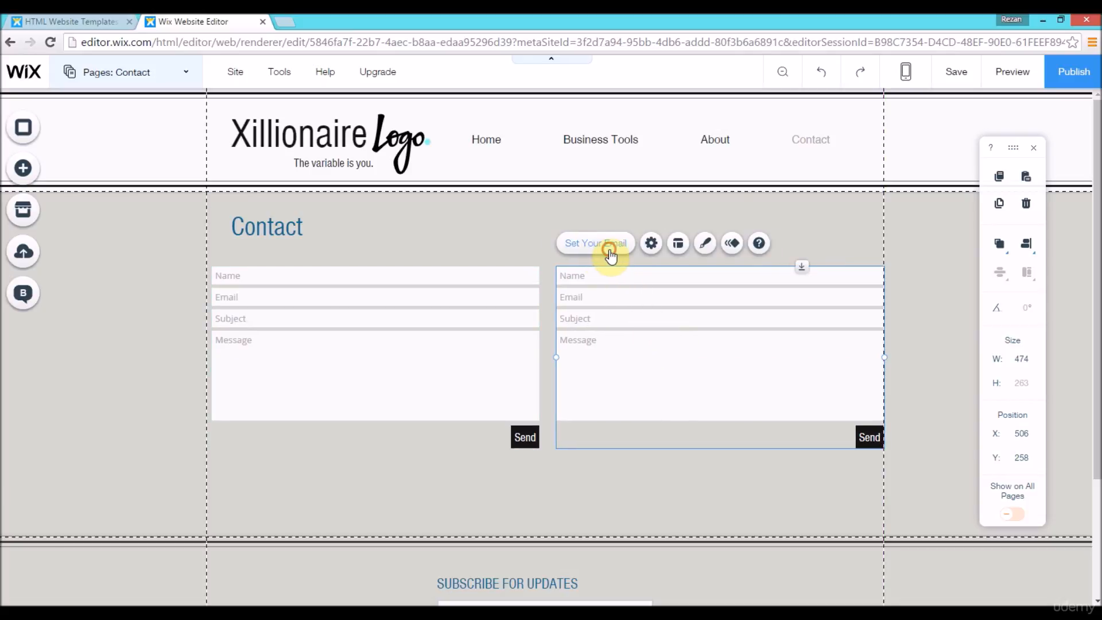
# Step: Turn off the Subject and Message fields in the copied form and lower it to about X 506, Y 341
pyautogui.click(609, 255)
pyautogui.click(437, 347)
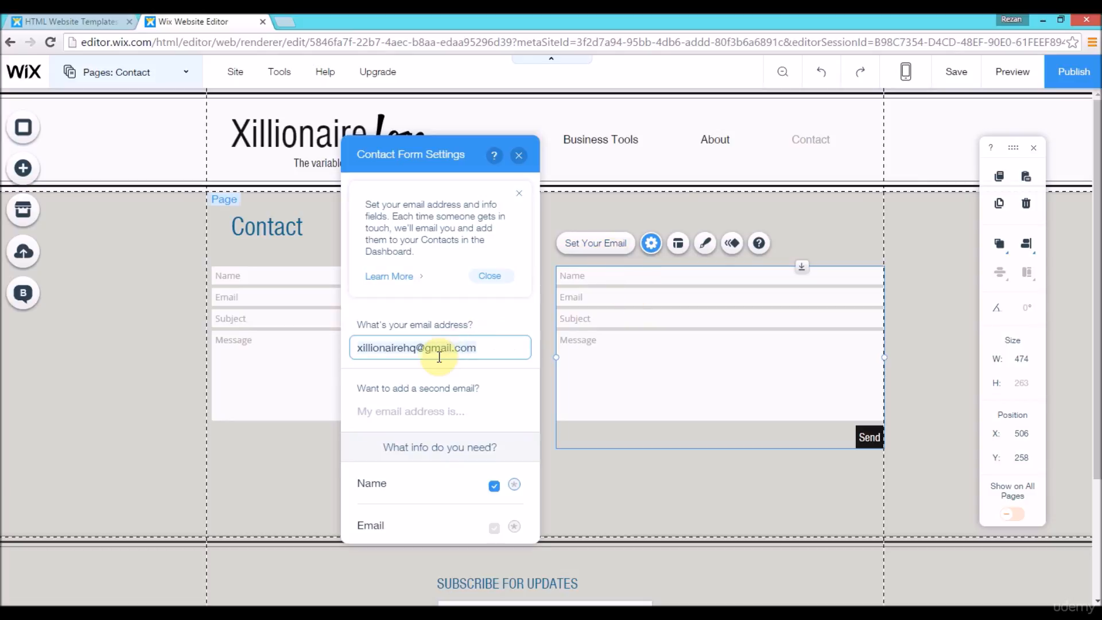
pyautogui.moveTo(537, 266); pyautogui.dragTo(532, 362)
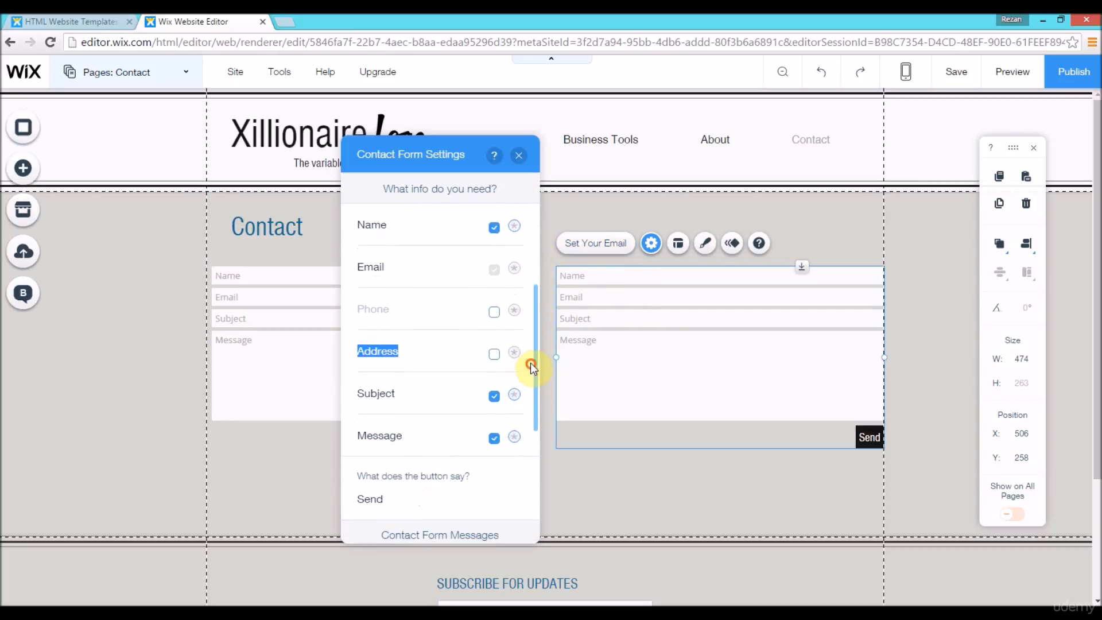
pyautogui.click(438, 360)
pyautogui.click(494, 395)
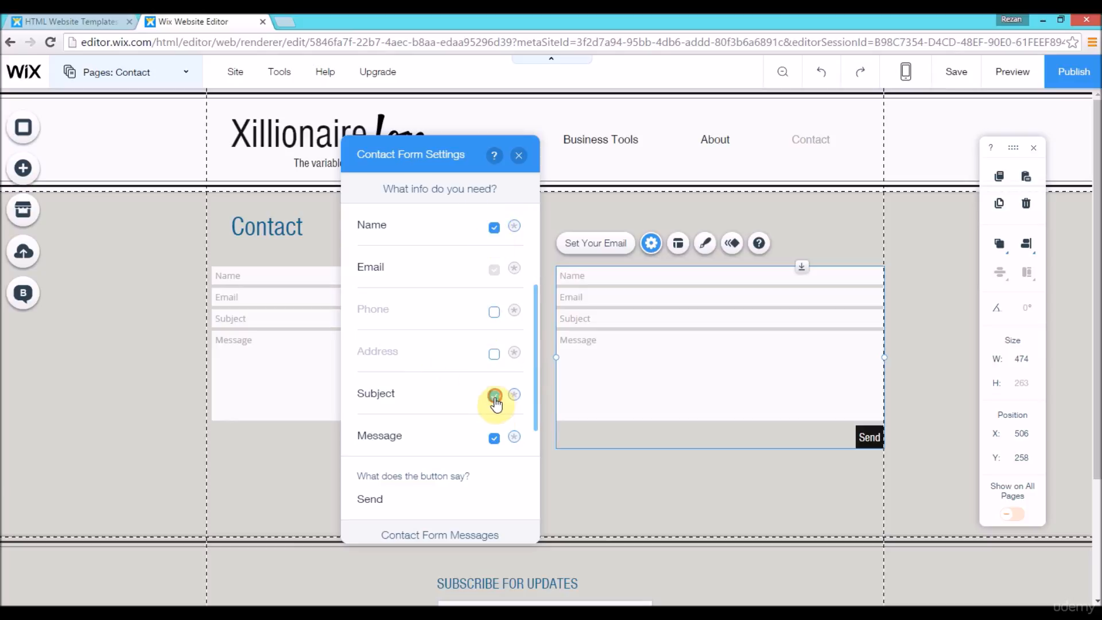
pyautogui.click(493, 439)
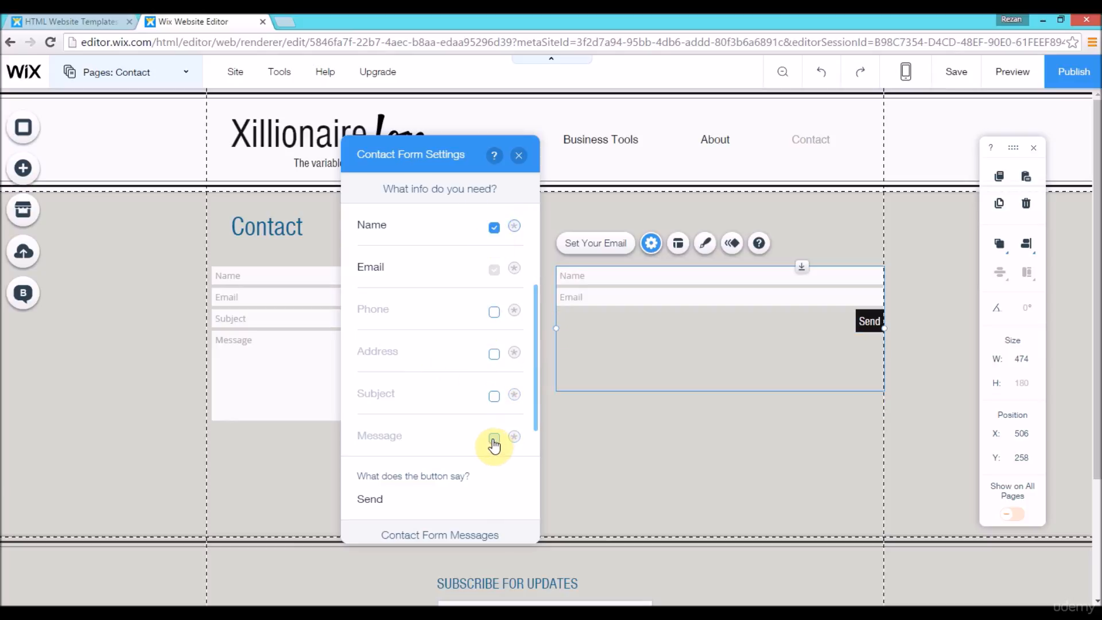
pyautogui.click(520, 155)
pyautogui.moveTo(743, 322); pyautogui.dragTo(744, 367)
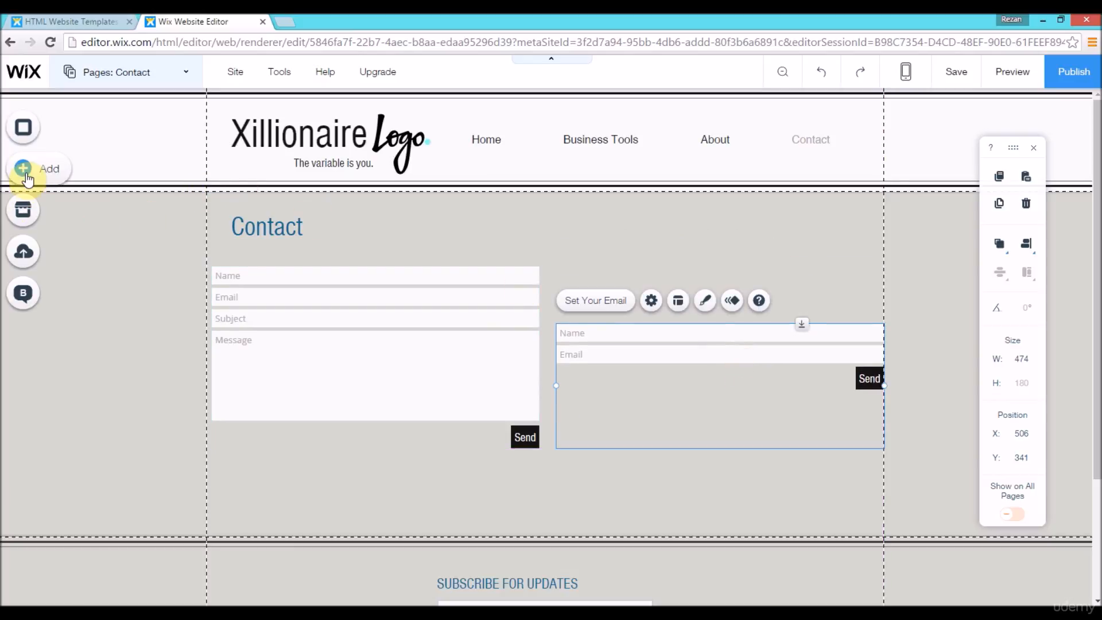
# Step: Copy the "Contact" page title and paste the copy above the shorter form
pyautogui.click(290, 238)
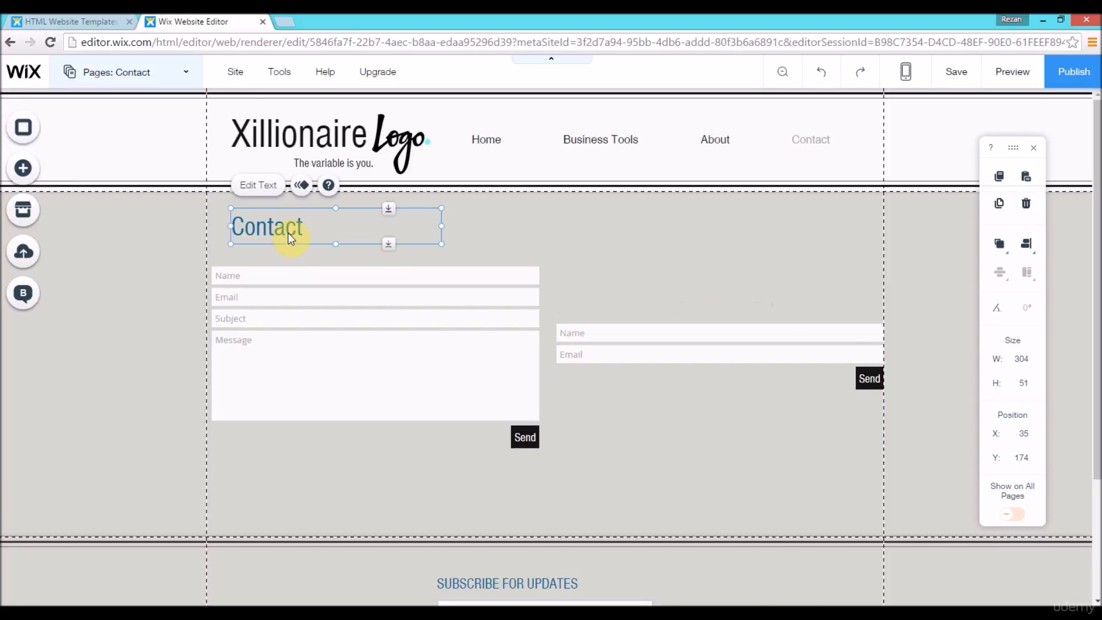
pyautogui.rightClick(287, 232)
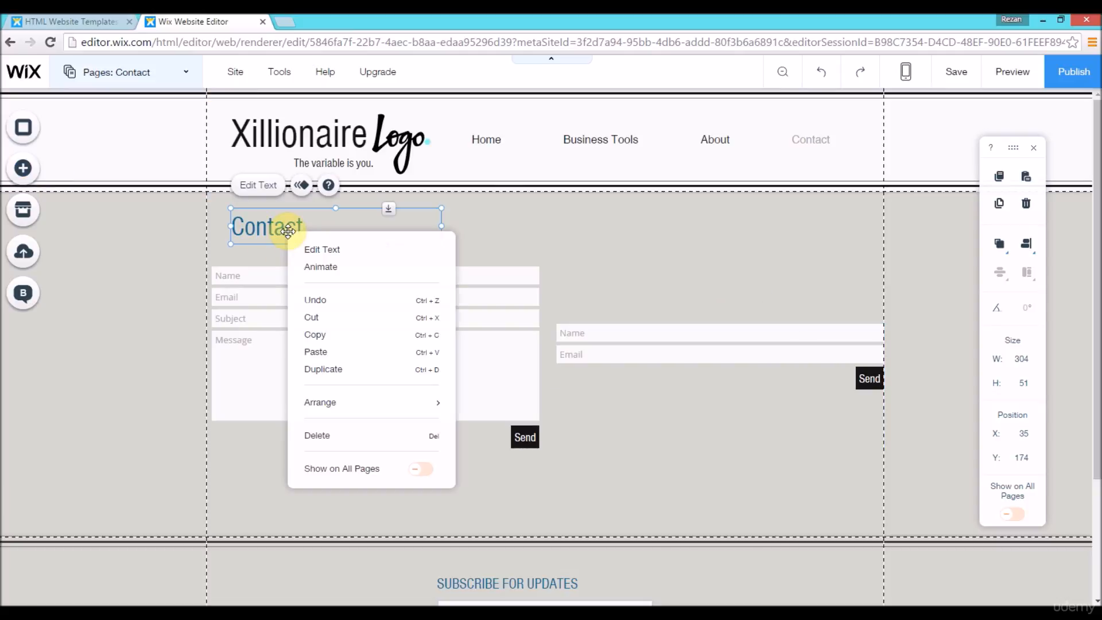
pyautogui.click(336, 342)
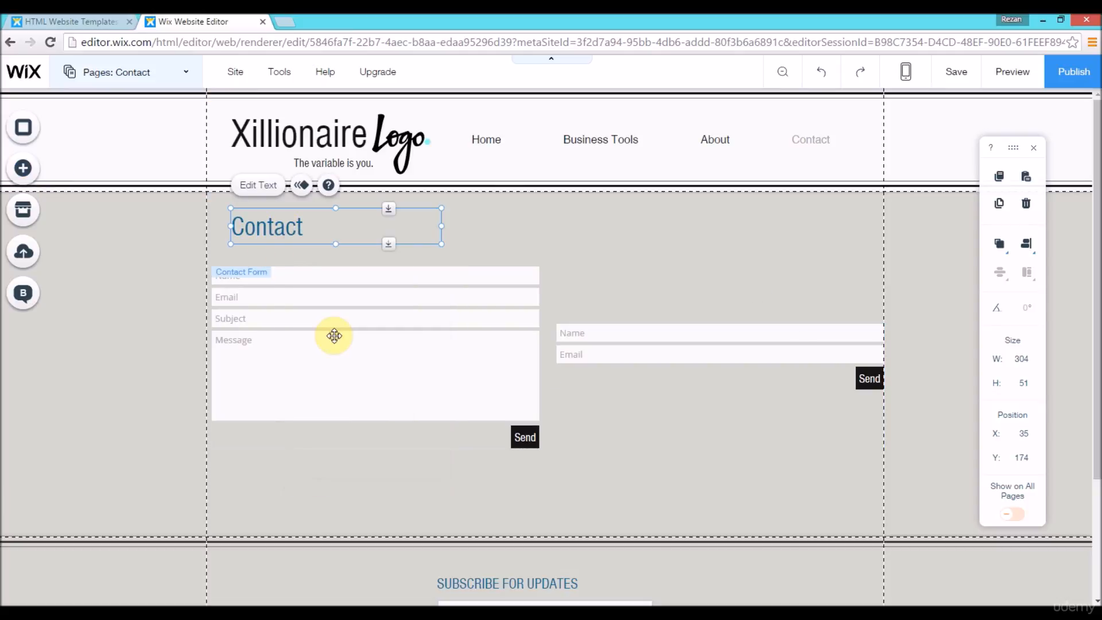
pyautogui.rightClick(290, 226)
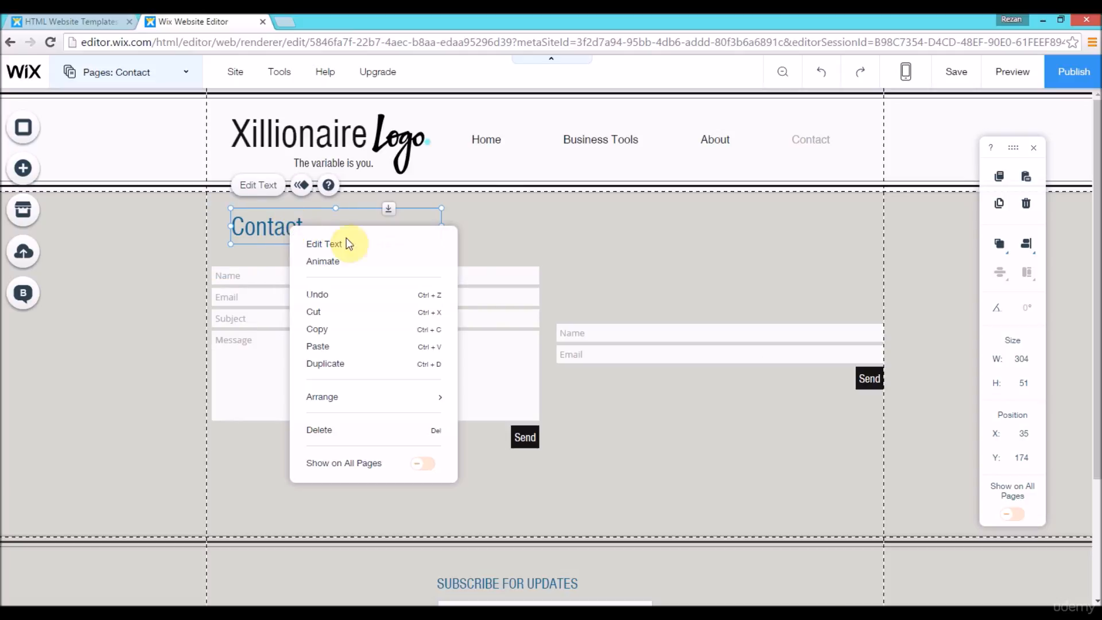
pyautogui.click(690, 246)
pyautogui.rightClick(690, 246)
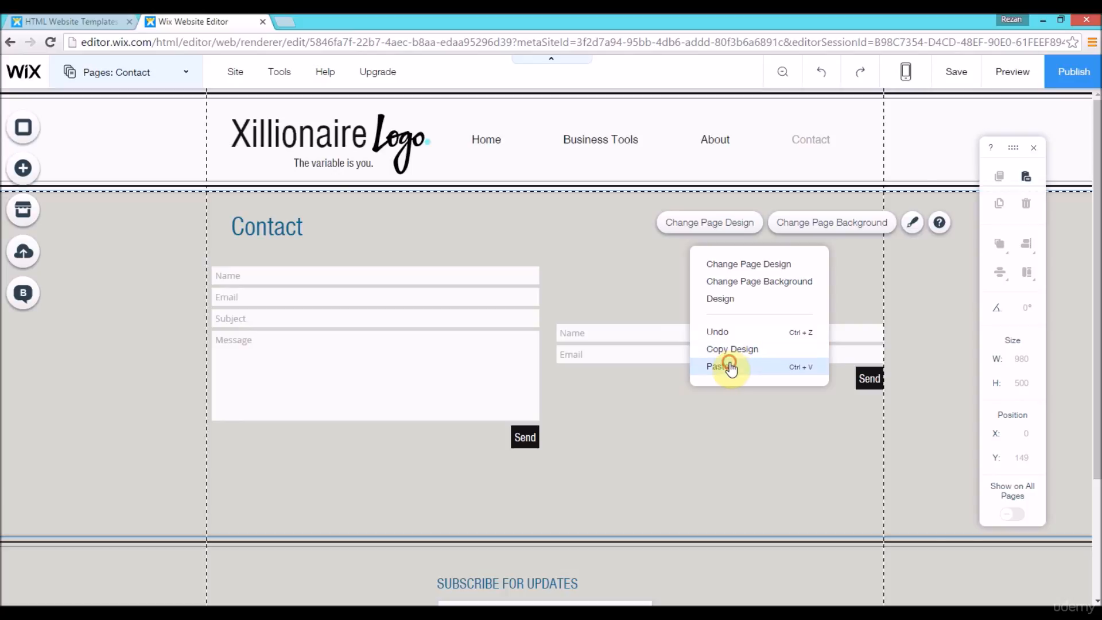
pyautogui.hotkey('ctrl', 'v')
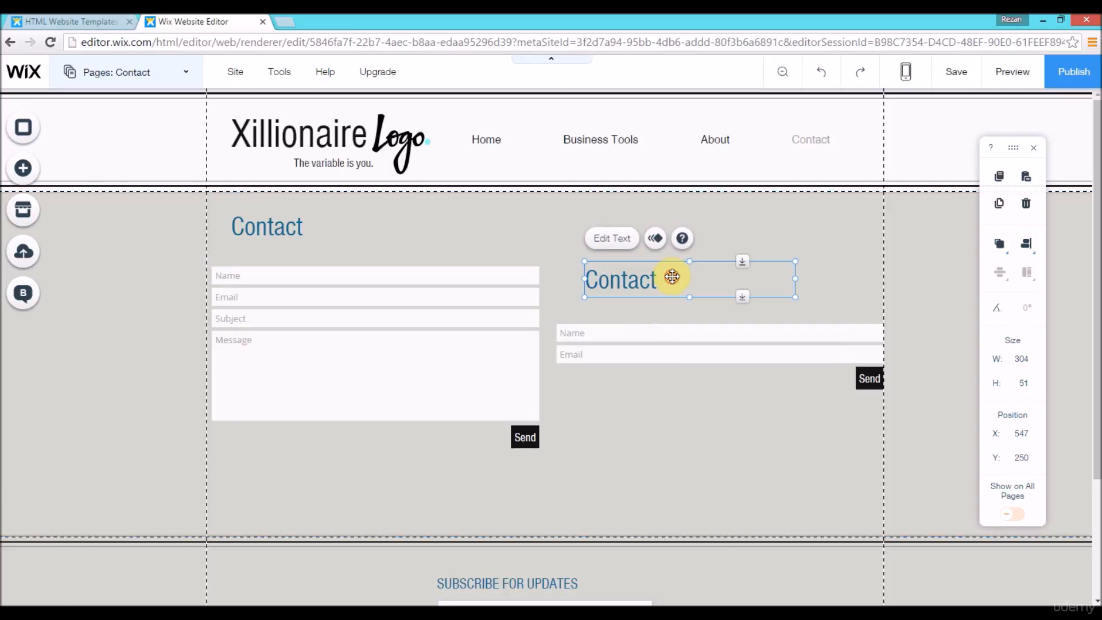
# Step: Change the pasted title to "Sign up for my newsletter!" and move it to about X 591, Y 248
pyautogui.doubleClick(672, 277)
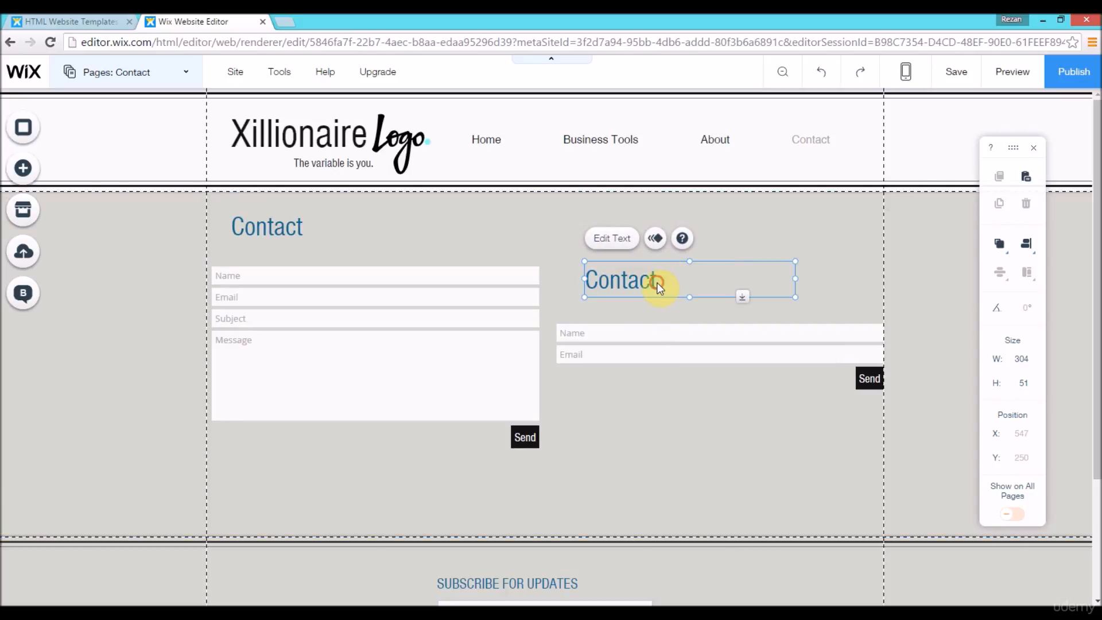
pyautogui.write('S')
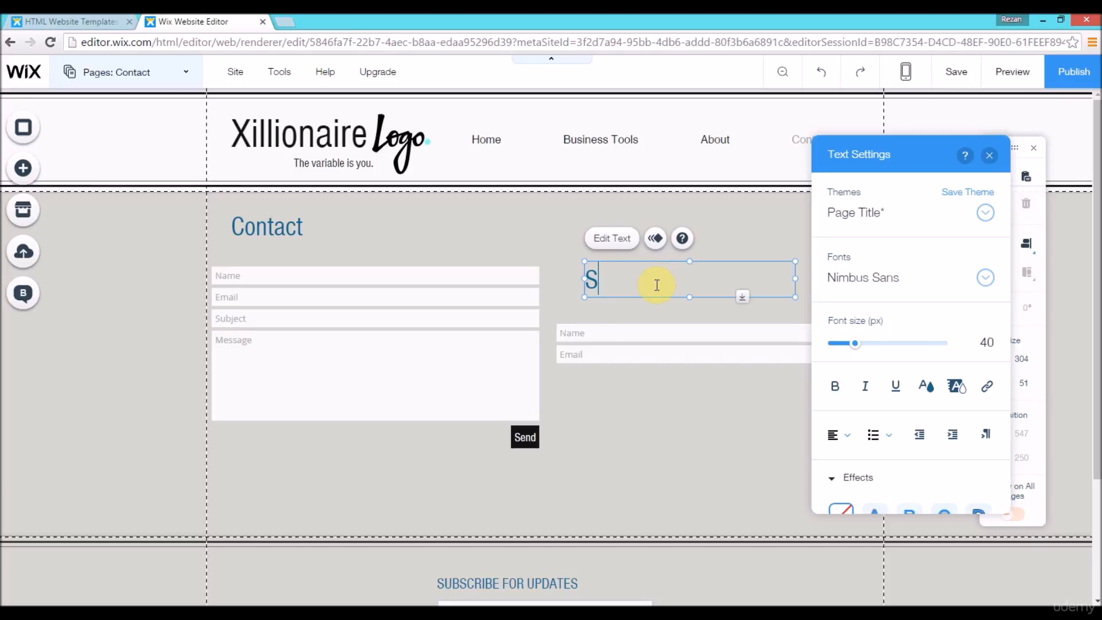
pyautogui.write('ign up for my newsletter1')
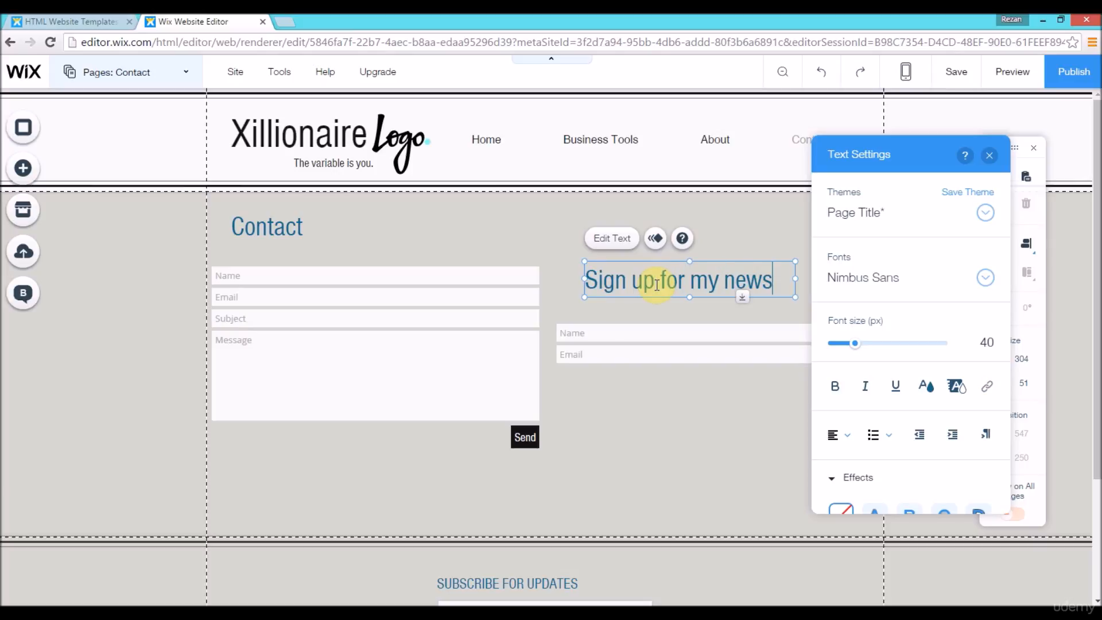
pyautogui.press('BackSpace')
pyautogui.write('!')
pyautogui.click(990, 155)
pyautogui.moveTo(671, 302); pyautogui.dragTo(699, 304)
pyautogui.scroll(-1, 695, 356)
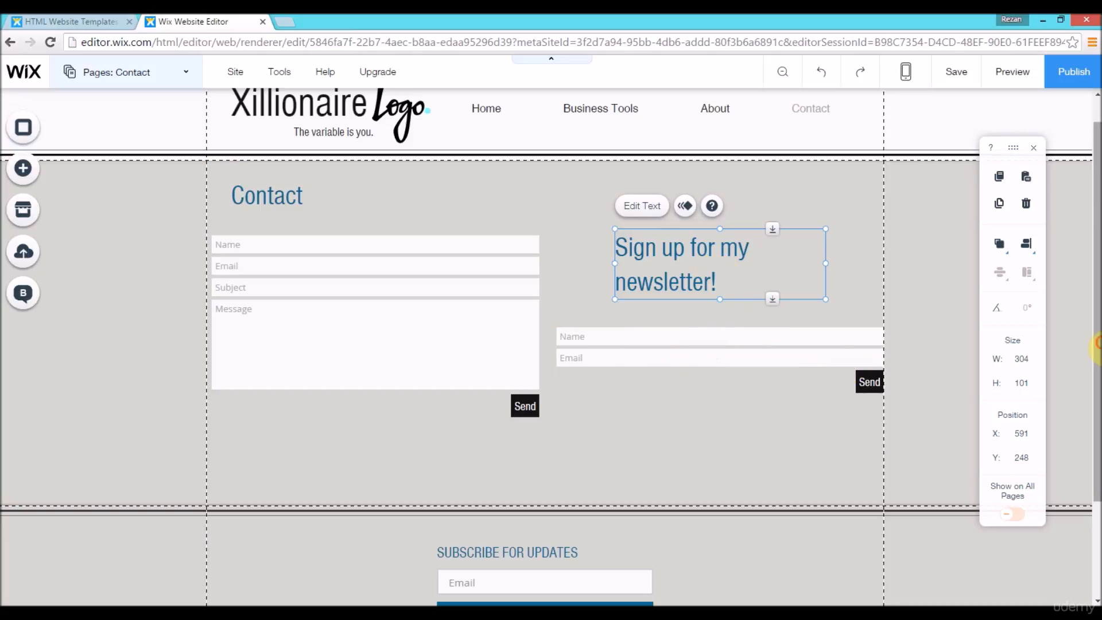
pyautogui.scroll(-1, 1097, 405)
pyautogui.scroll(-1, 1096, 404)
pyautogui.scroll(2, 1096, 405)
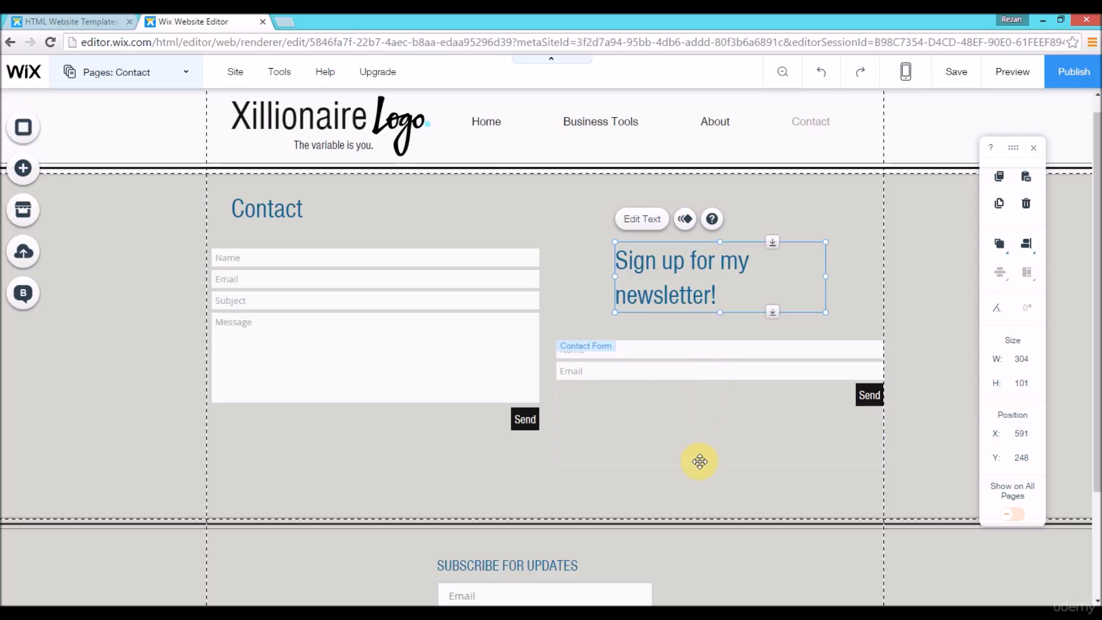
pyautogui.click(745, 381)
pyautogui.moveTo(1097, 357)
pyautogui.mouseDown()
pyautogui.moveTo(1097, 491)
pyautogui.moveTo(1098, 371)
pyautogui.mouseUp()
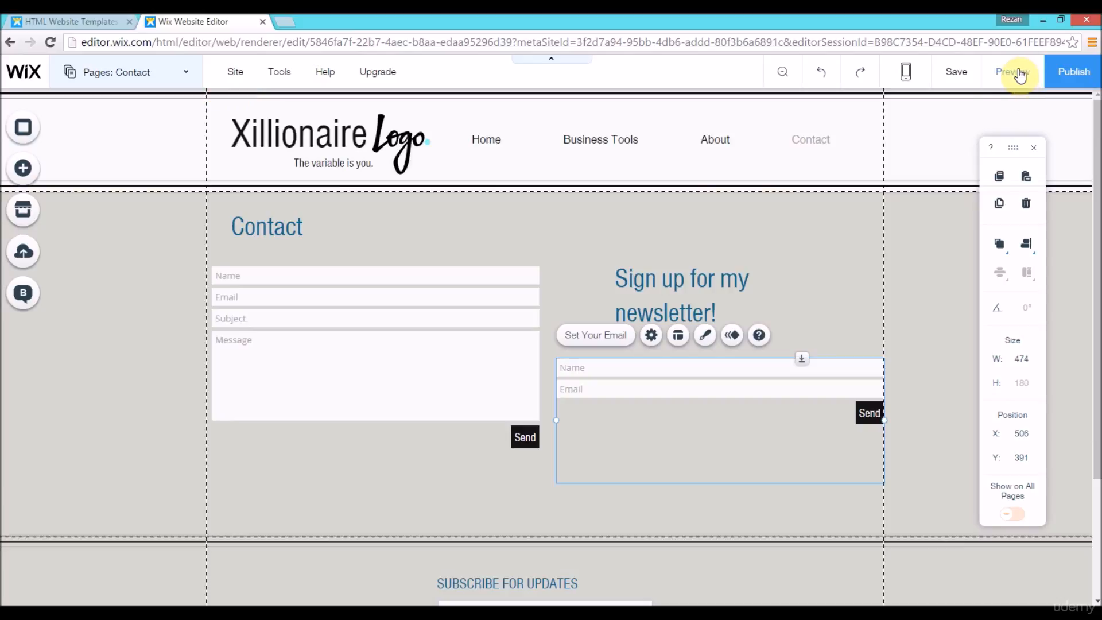